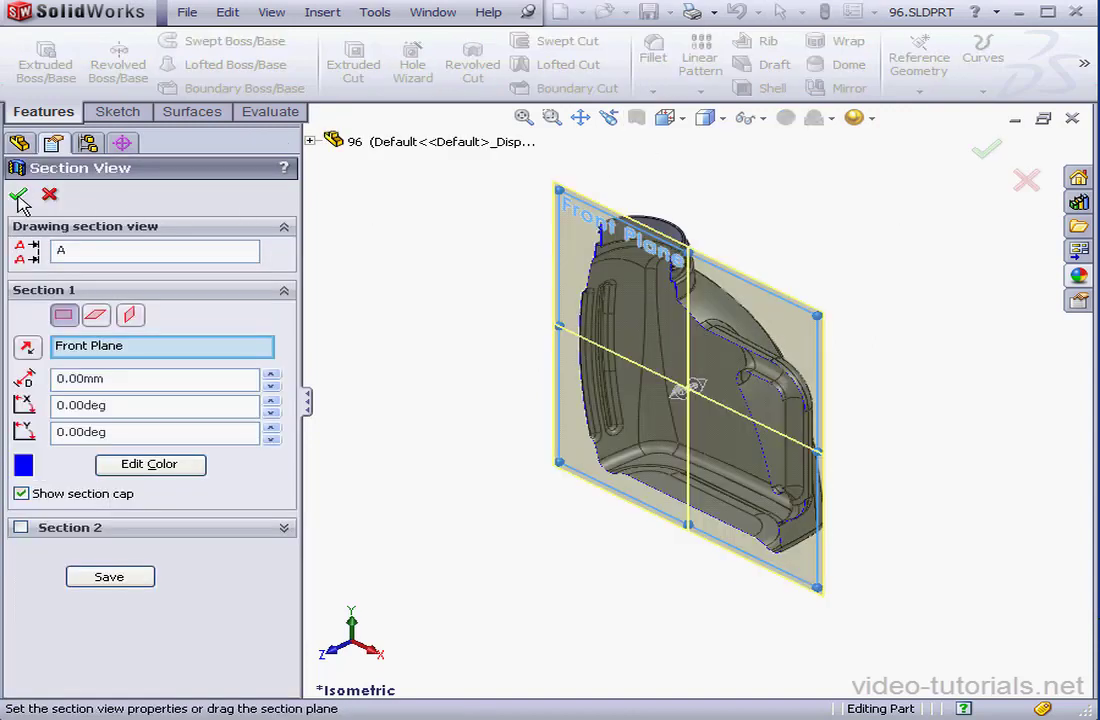
Apply the section view at the Front Plane and start a new sketch on that same plane
left_click(19, 196)
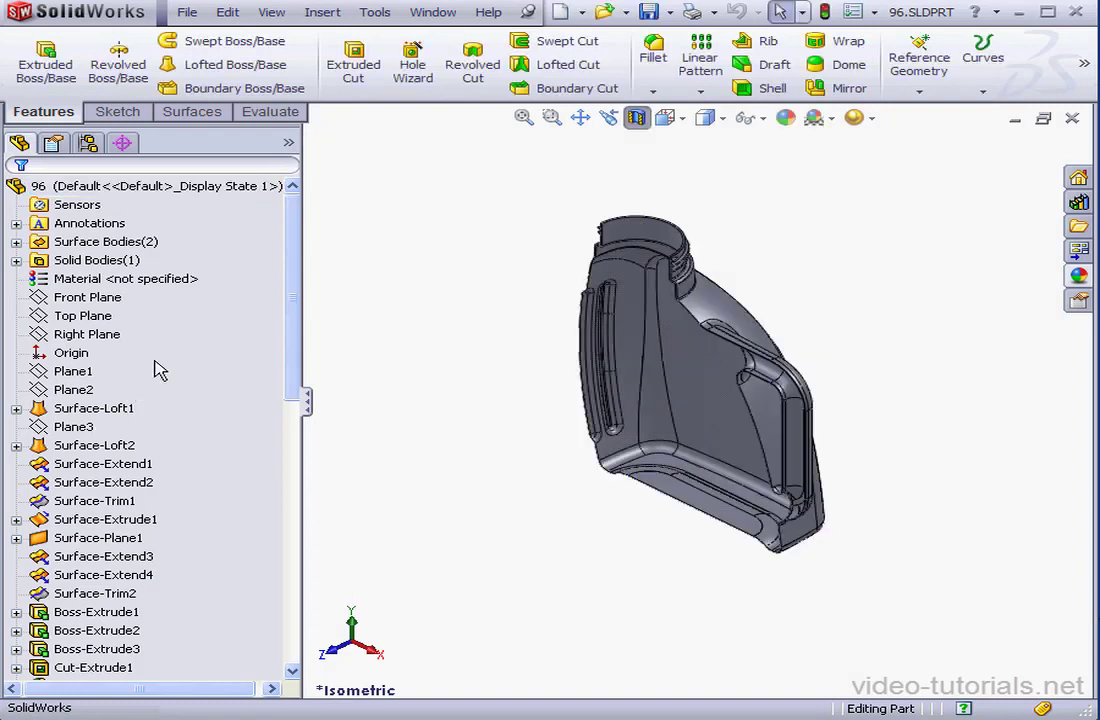
left_click(95, 297)
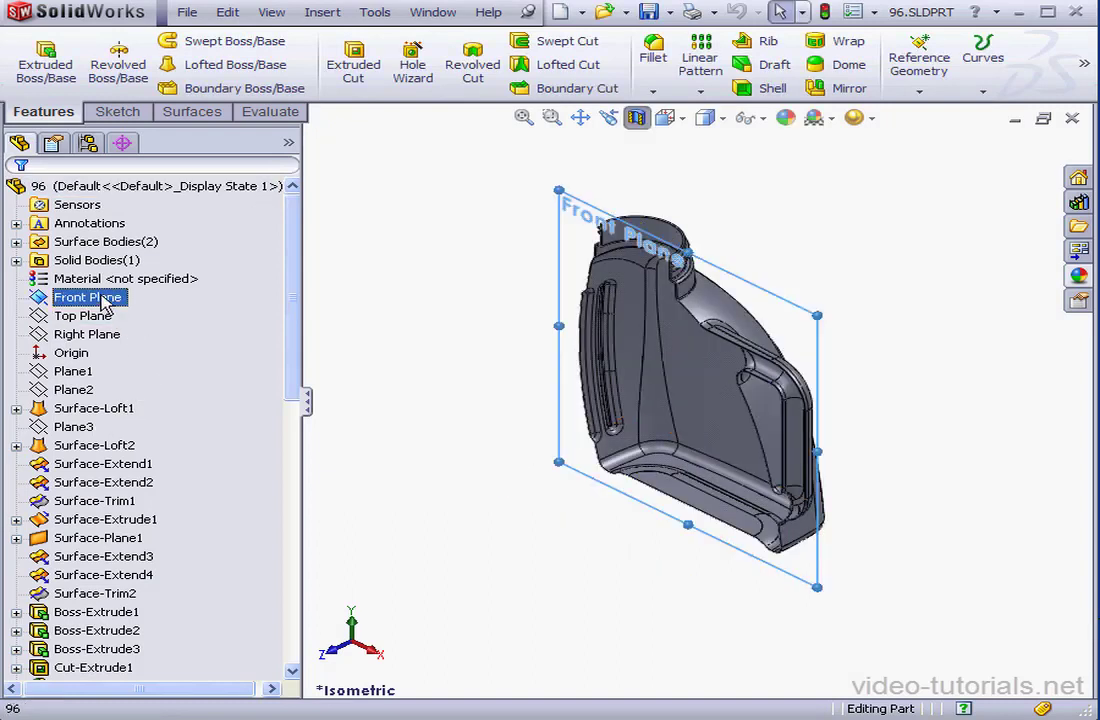
right_click(99, 297)
left_click(135, 273)
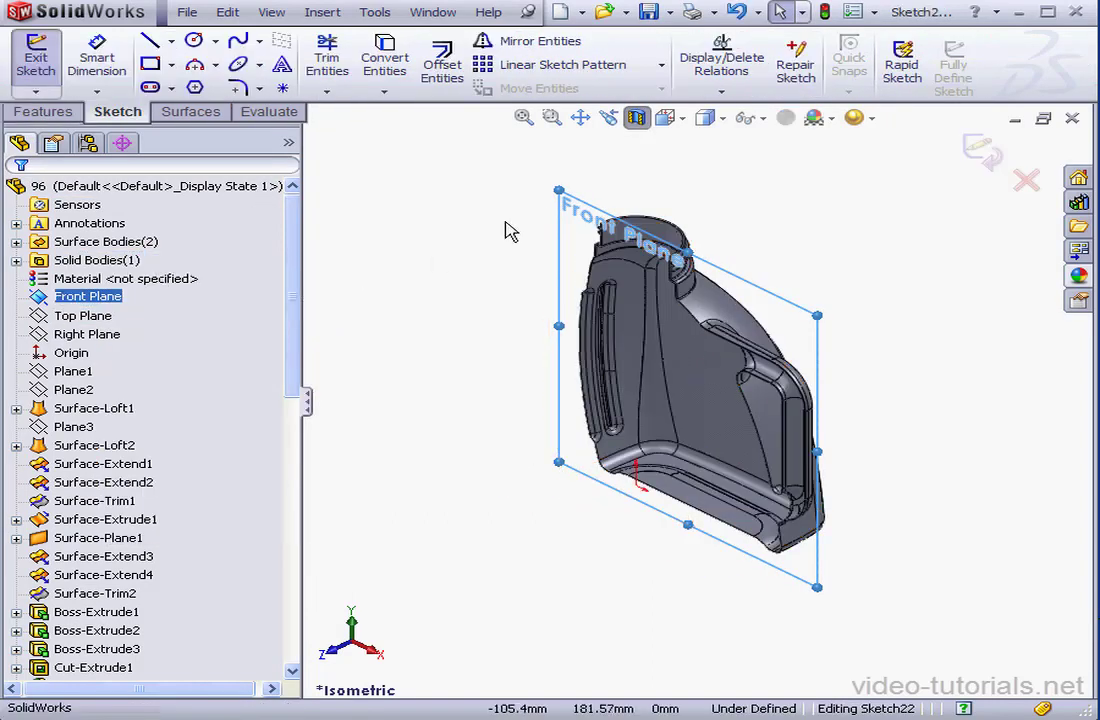
left_click(683, 120)
left_click(697, 146)
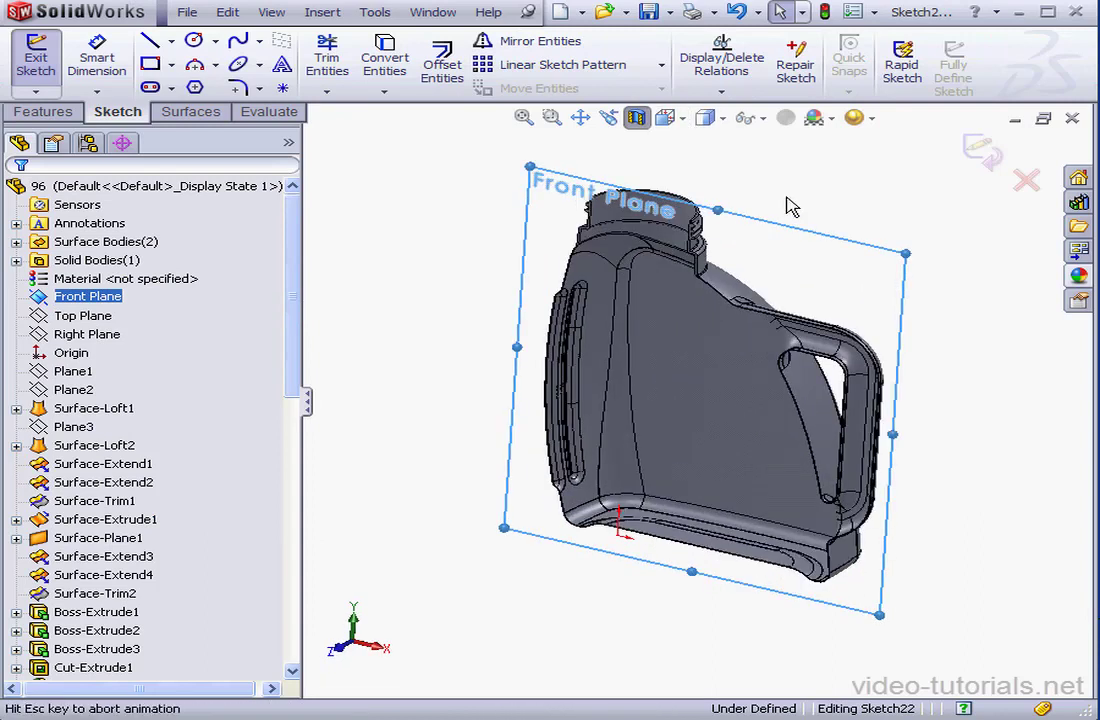
Create an intersection curve in the sketch from the inner cylindrical face of the bottle neck
scroll(665, 192, "down", 10)
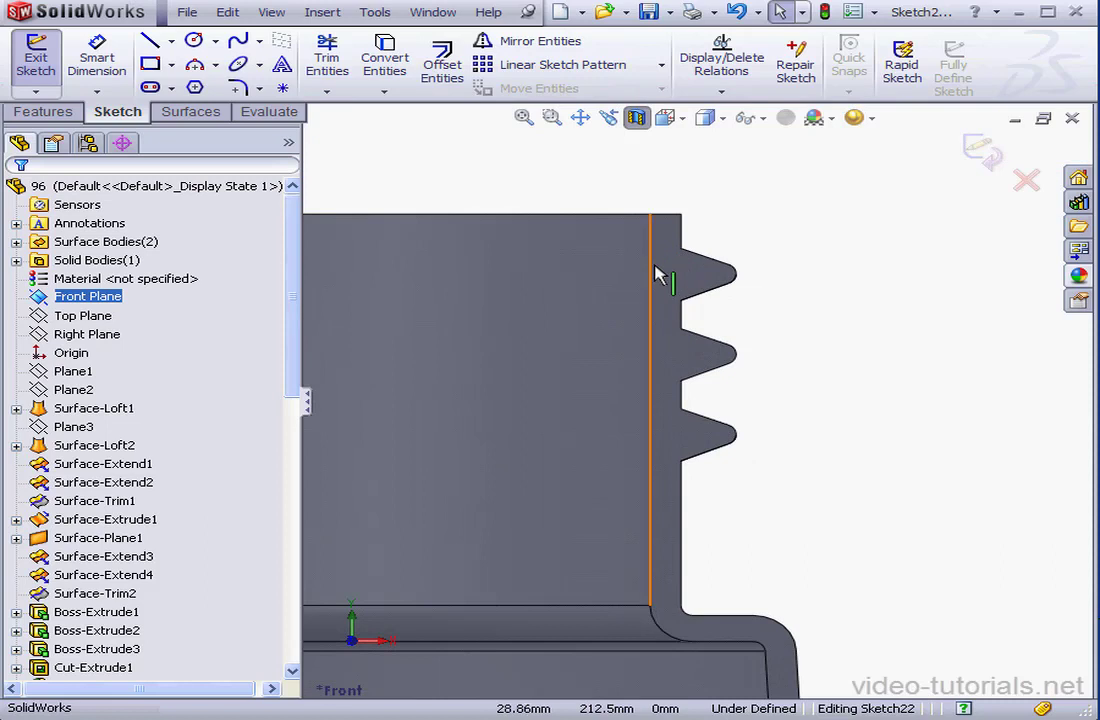
left_click(384, 16)
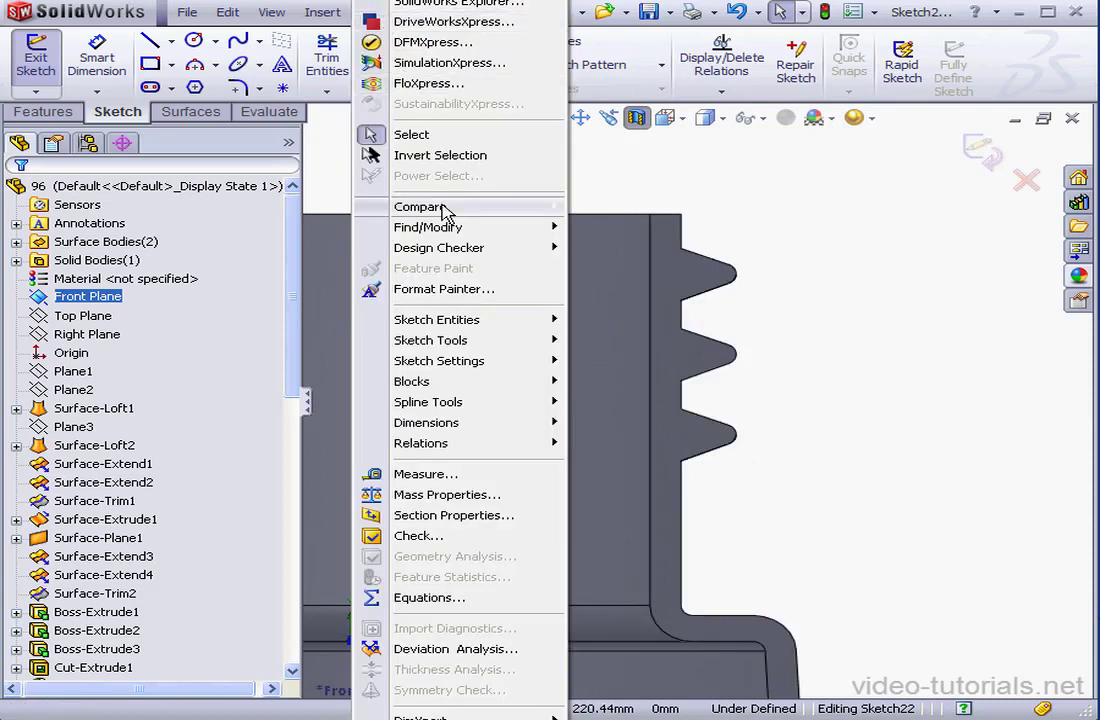
mouse_move(463, 341)
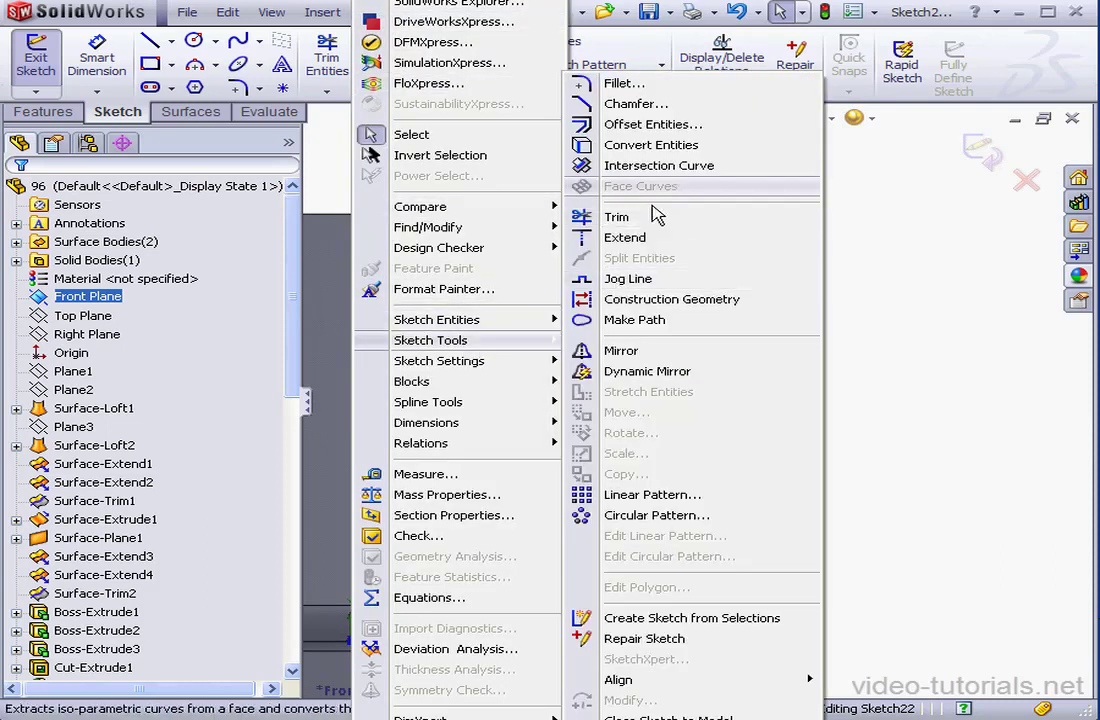
left_click(655, 165)
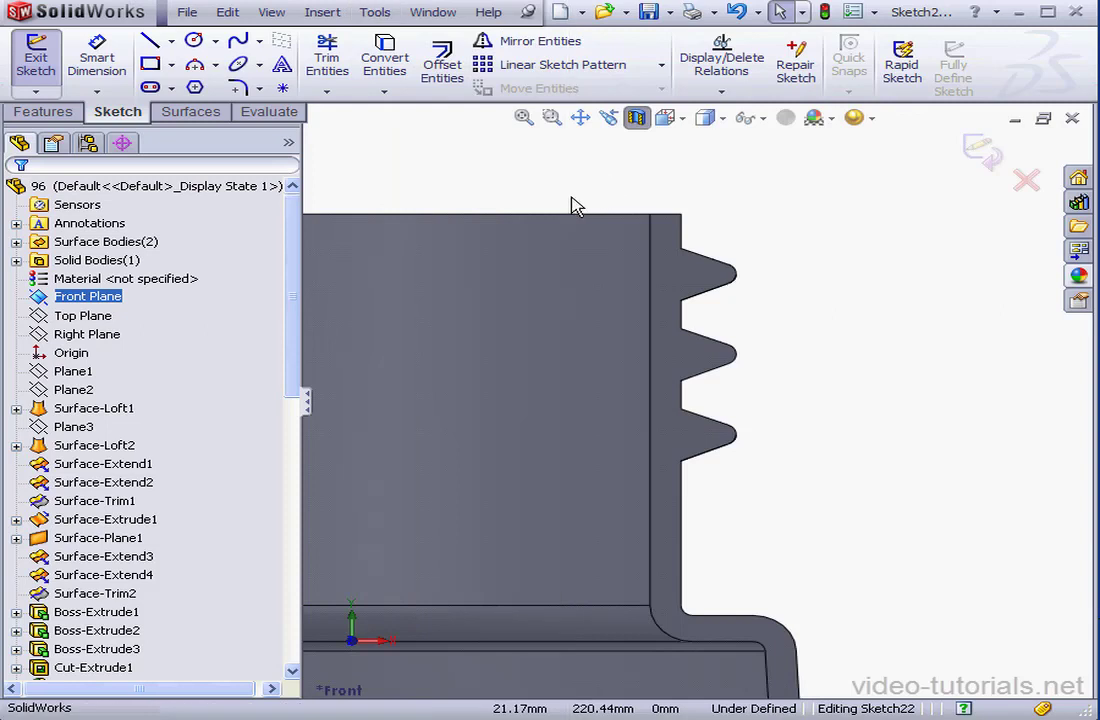
left_click(570, 270)
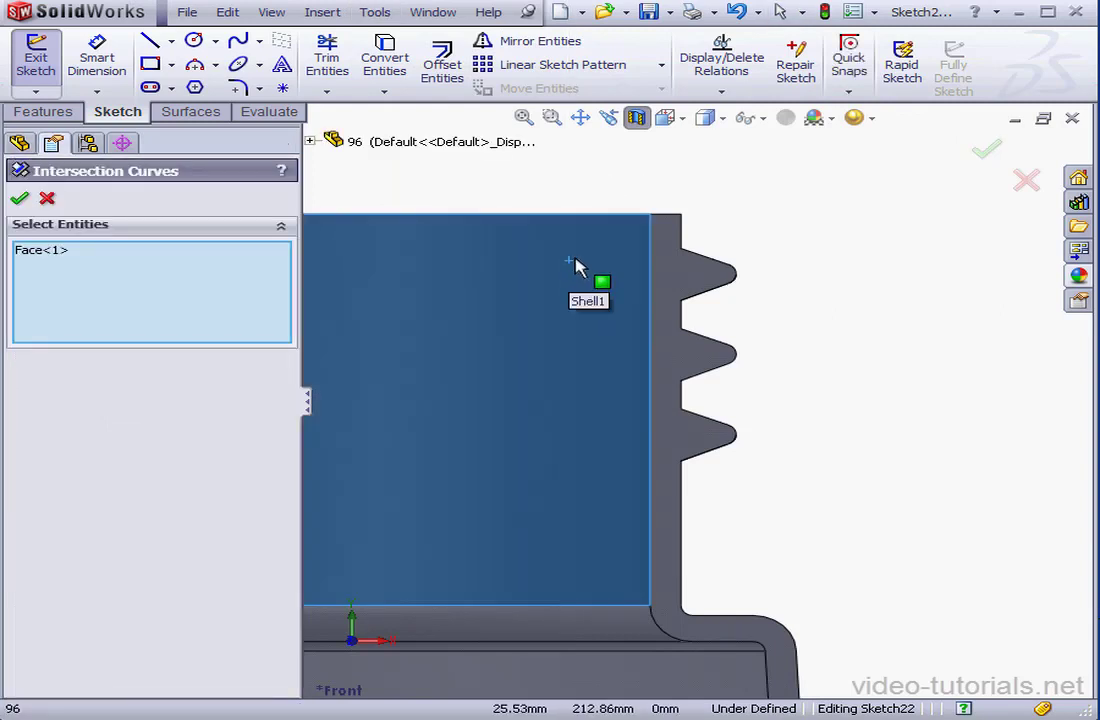
left_click(19, 200)
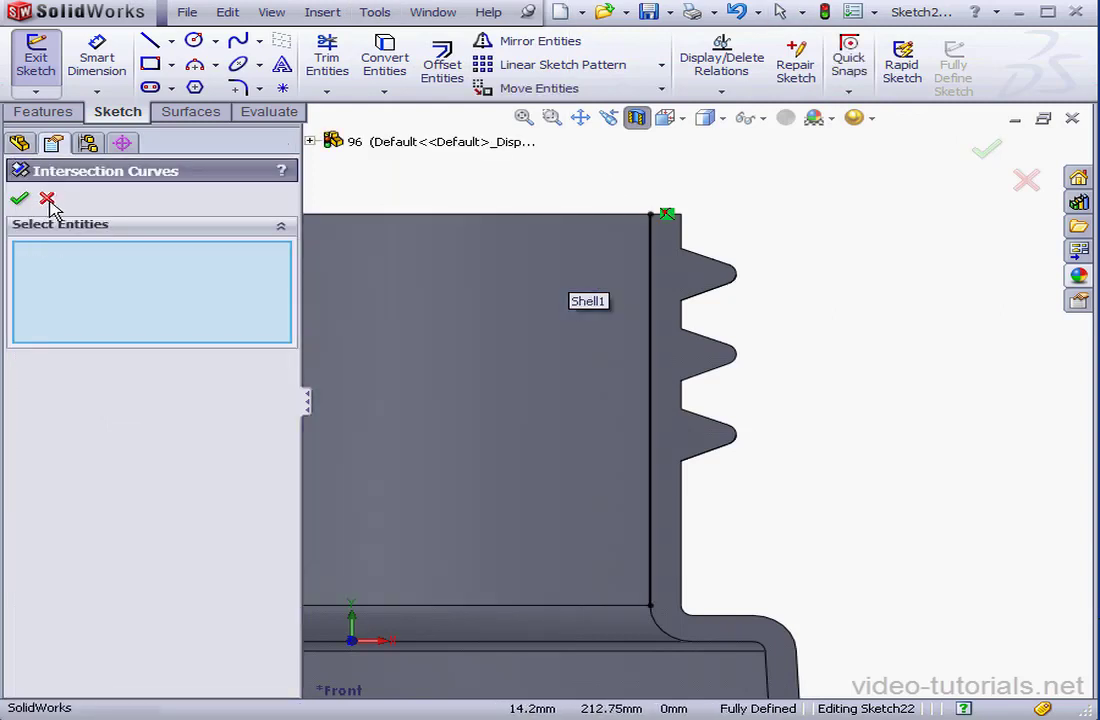
left_click(46, 198)
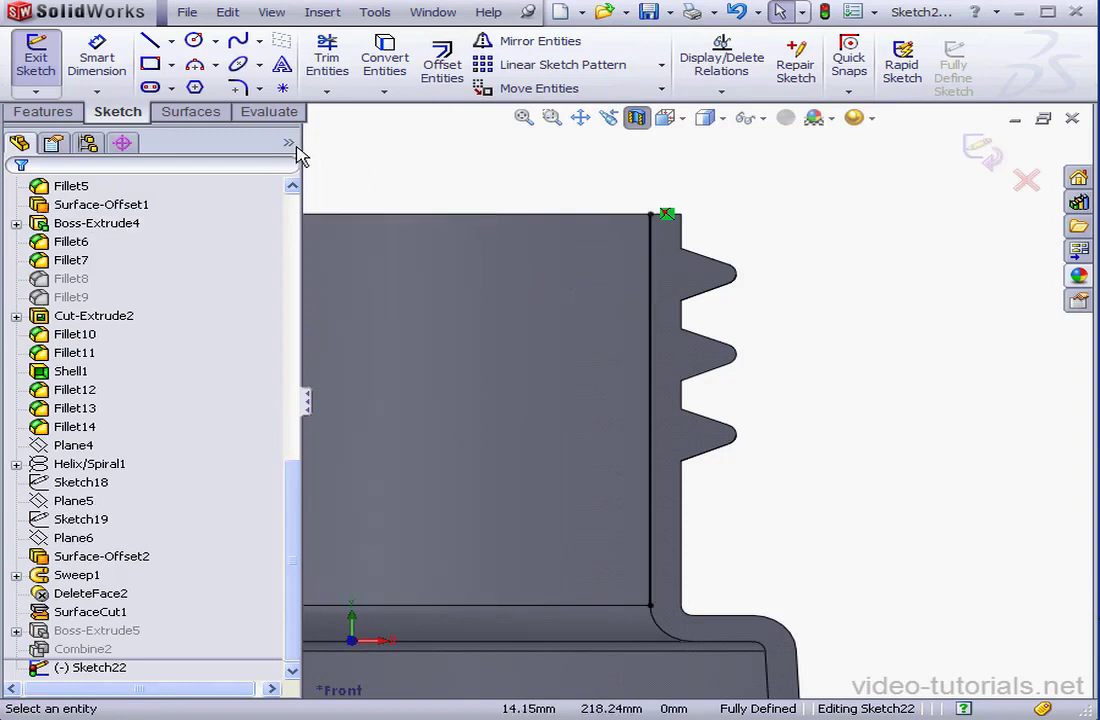
Sketch a corner rectangle across the inner wall line near the neck's upper edge and set its height to 1 mm
left_click(150, 66)
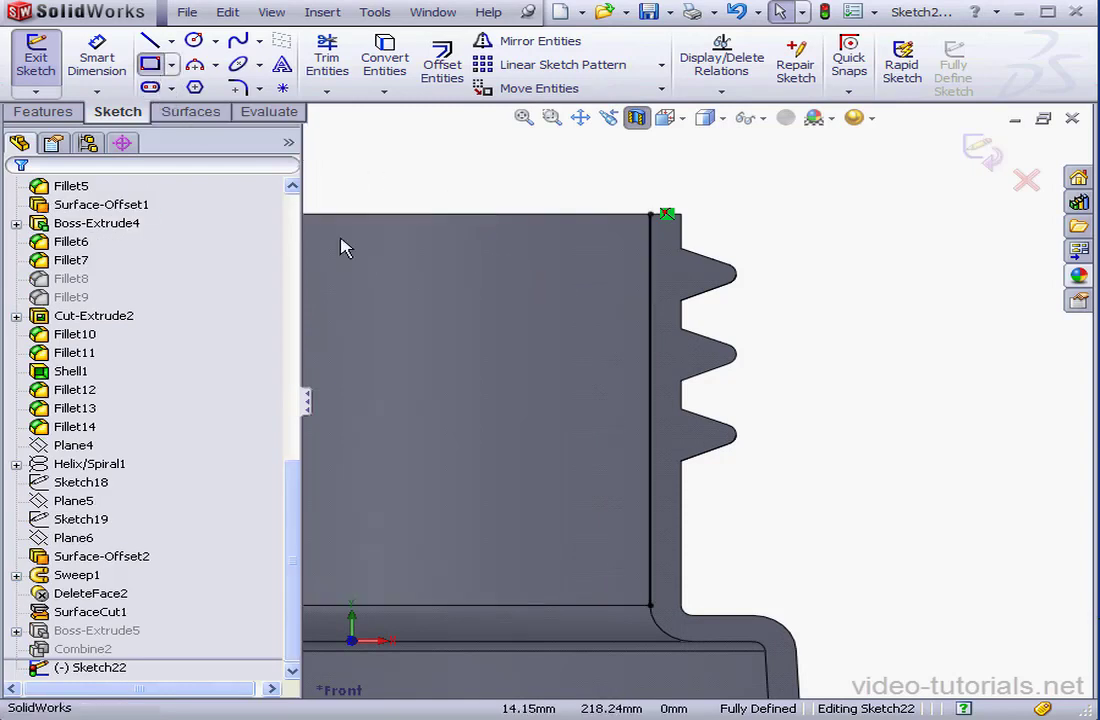
mouse_move(627, 253)
left_mouse_down()
mouse_move(663, 295)
mouse_move(663, 322)
mouse_move(665, 305)
left_mouse_up()
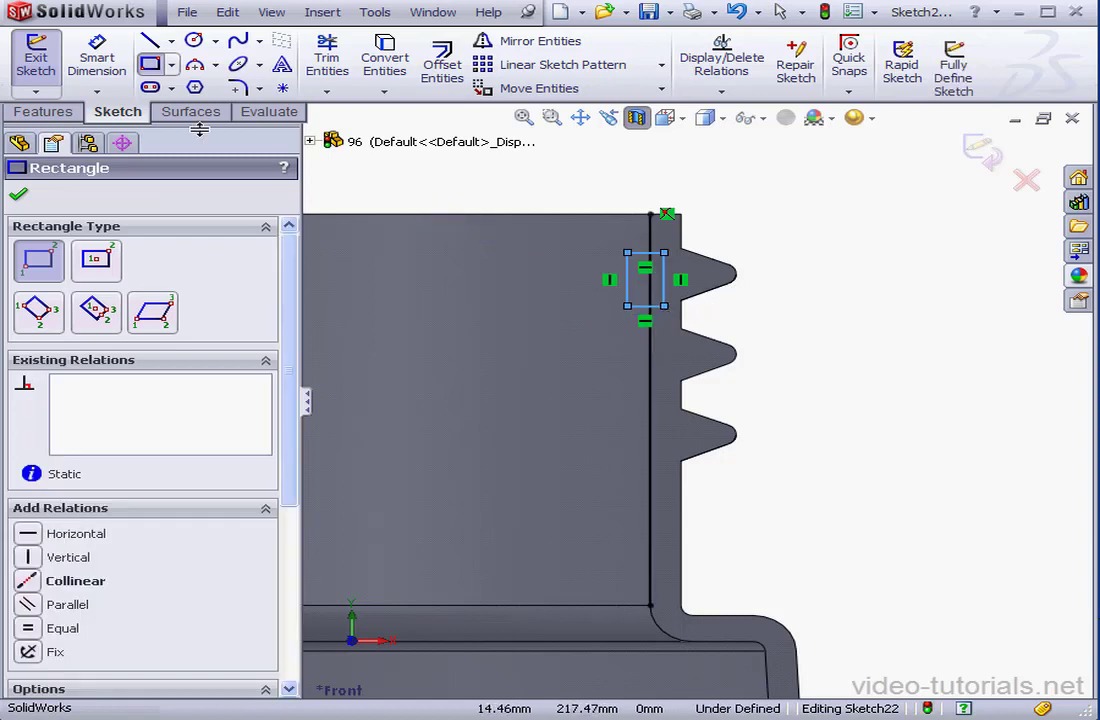
left_click(92, 66)
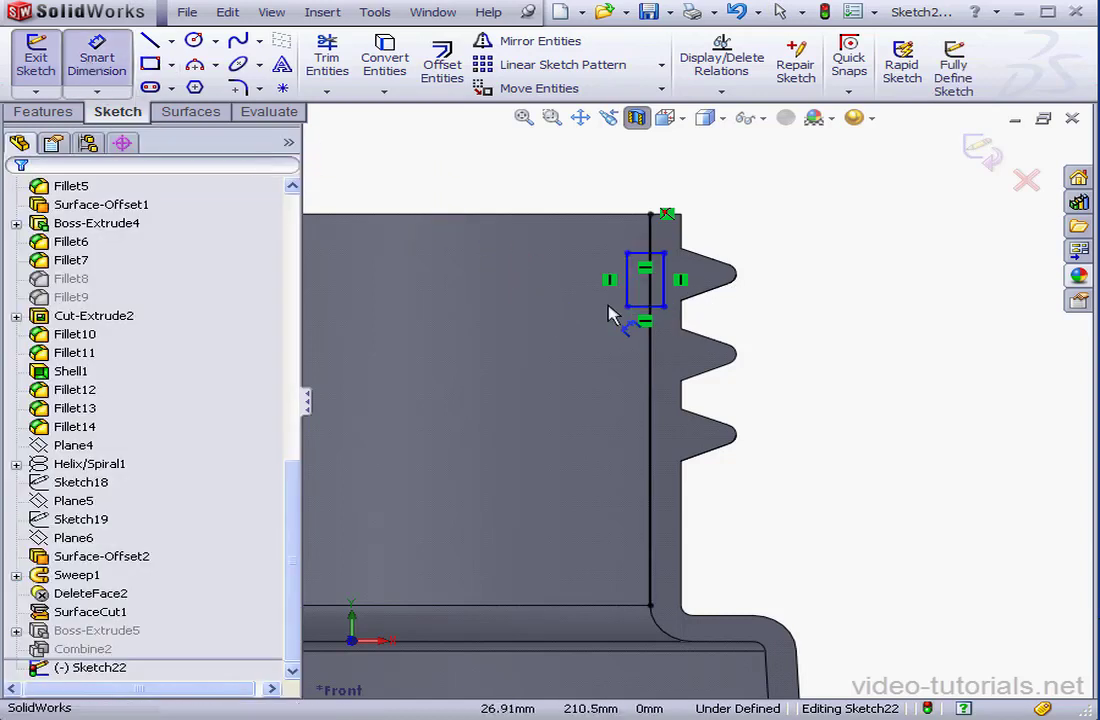
left_click(628, 290)
left_click(600, 298)
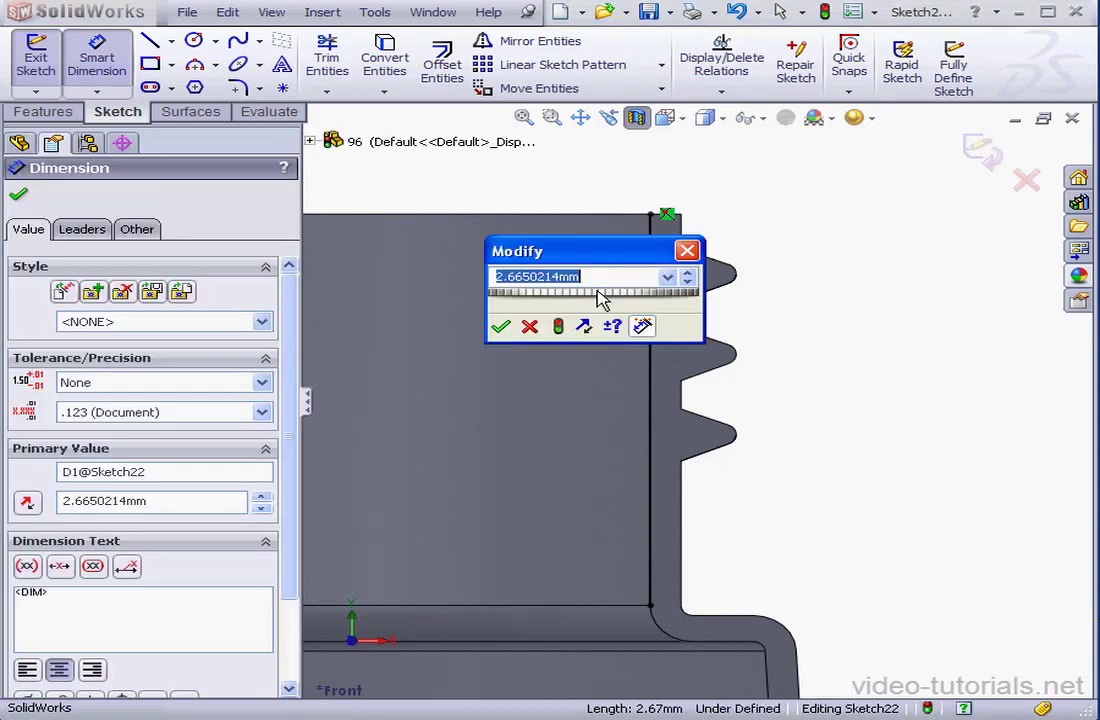
type("1")
key("Return")
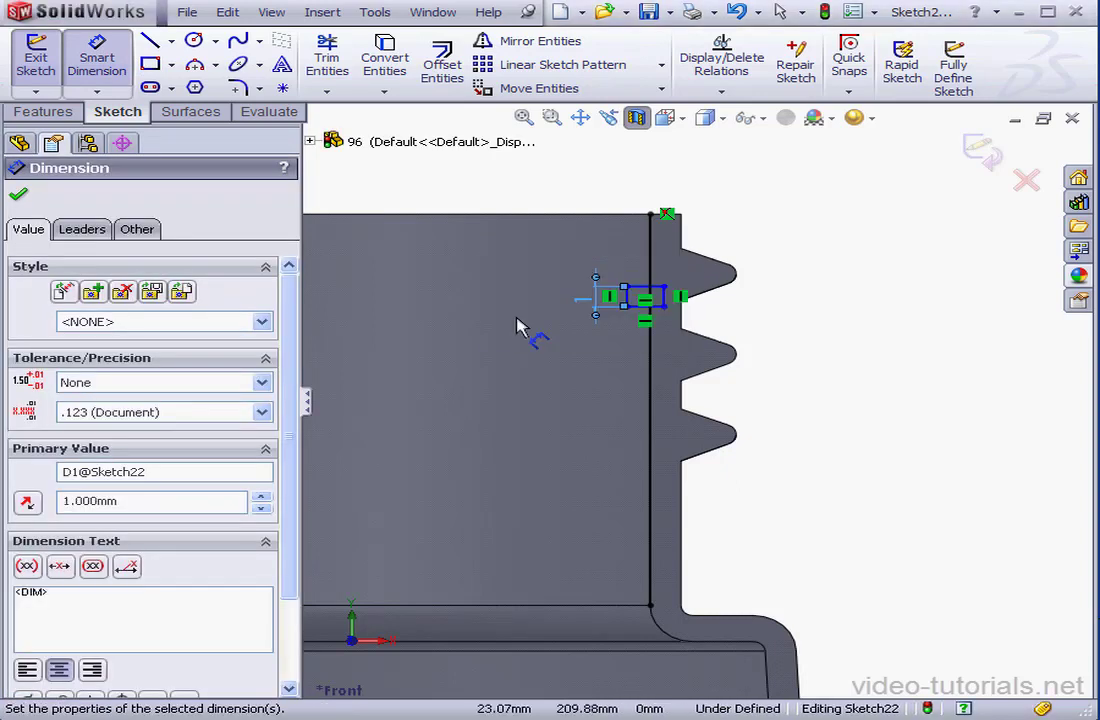
Dimension the rectangle's upper outer corner 3 mm below the neck's top outer corner
left_click(665, 289)
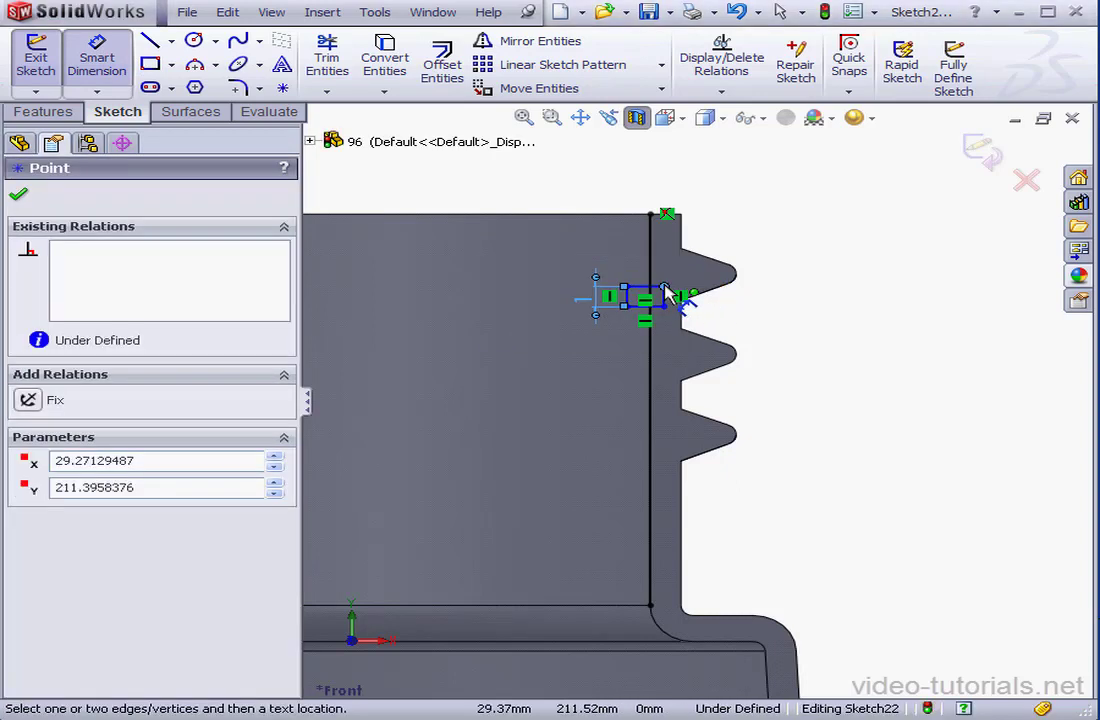
left_click(688, 215)
left_click(705, 222)
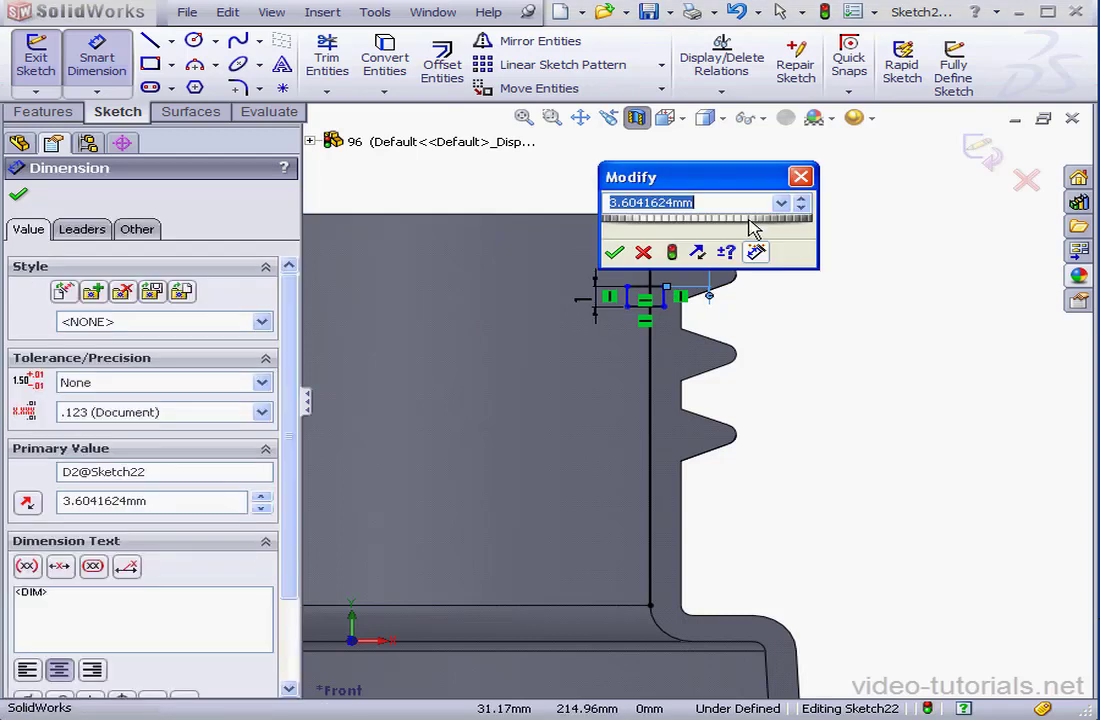
type("3")
left_click(614, 252)
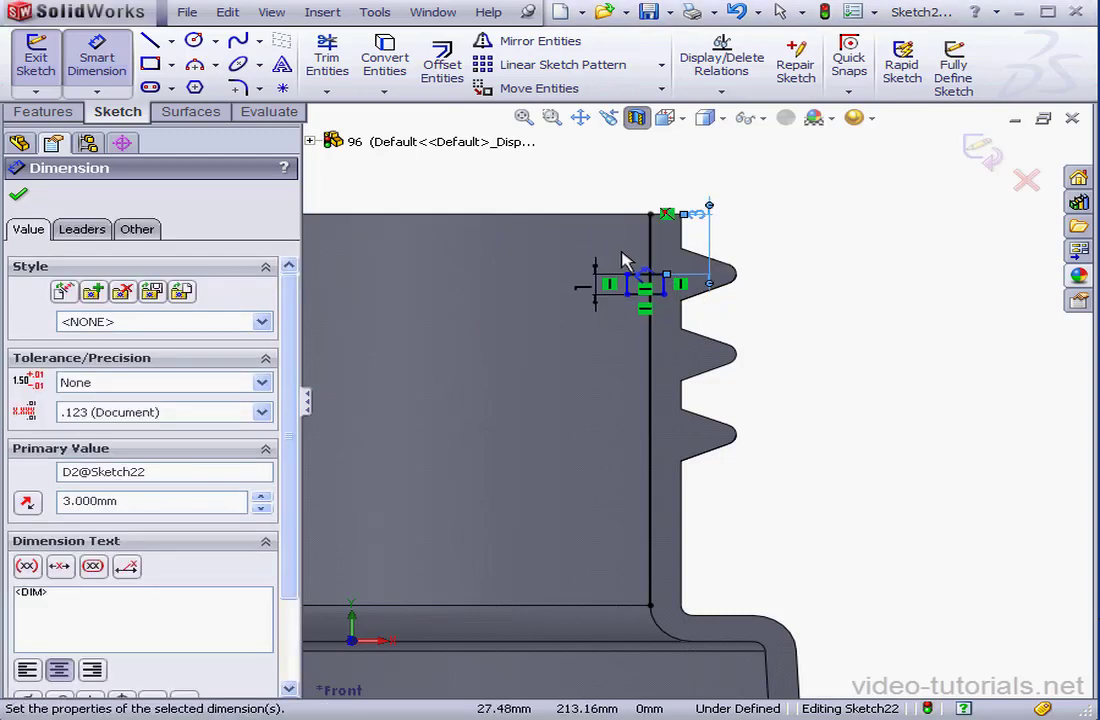
Dimension the rectangle's outer vertical side 0.1 mm from the neck's inner wall line
scroll(676, 311, "down", 2)
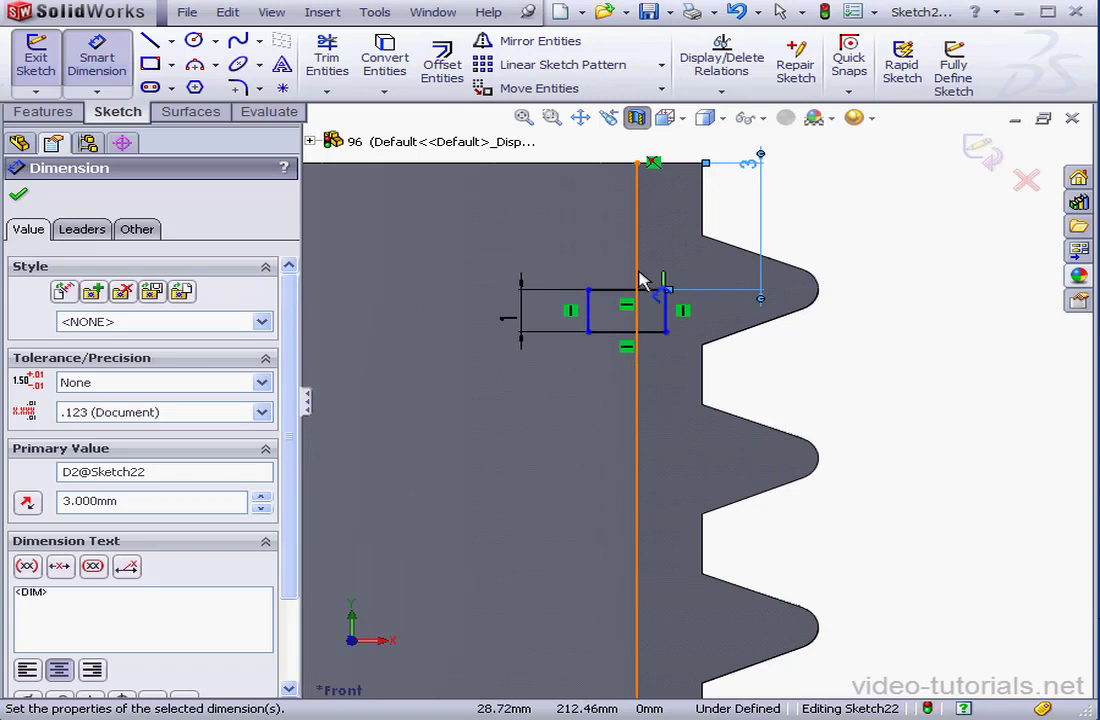
left_click(638, 282)
left_click(668, 292)
left_click(686, 238)
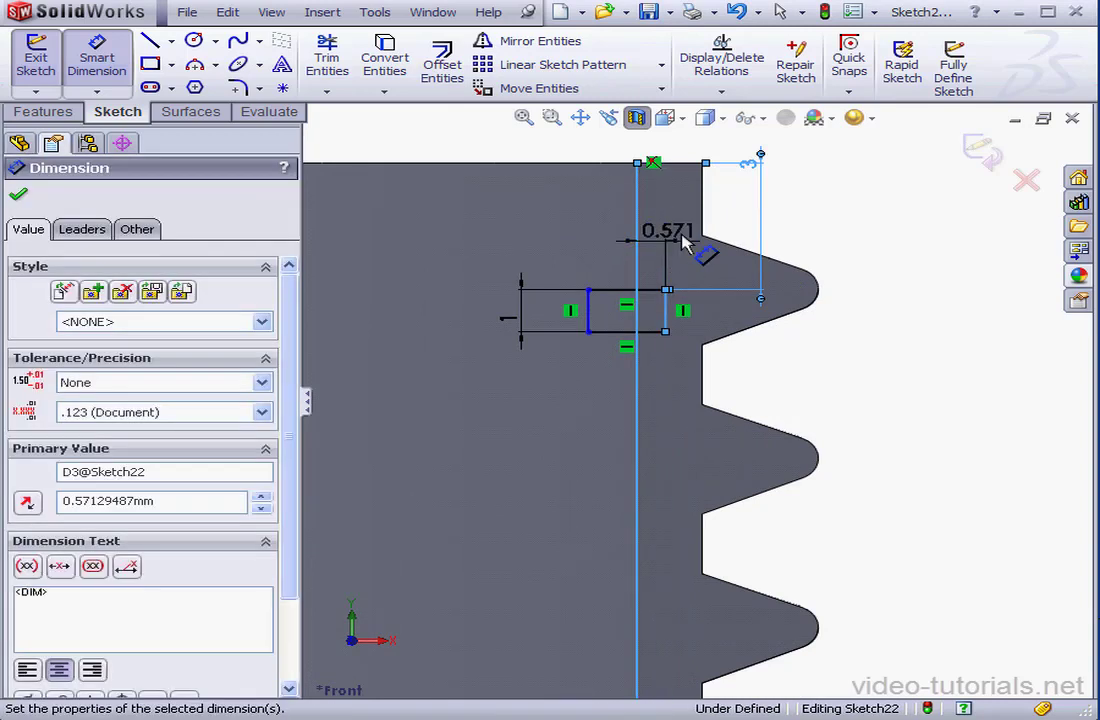
type(".1")
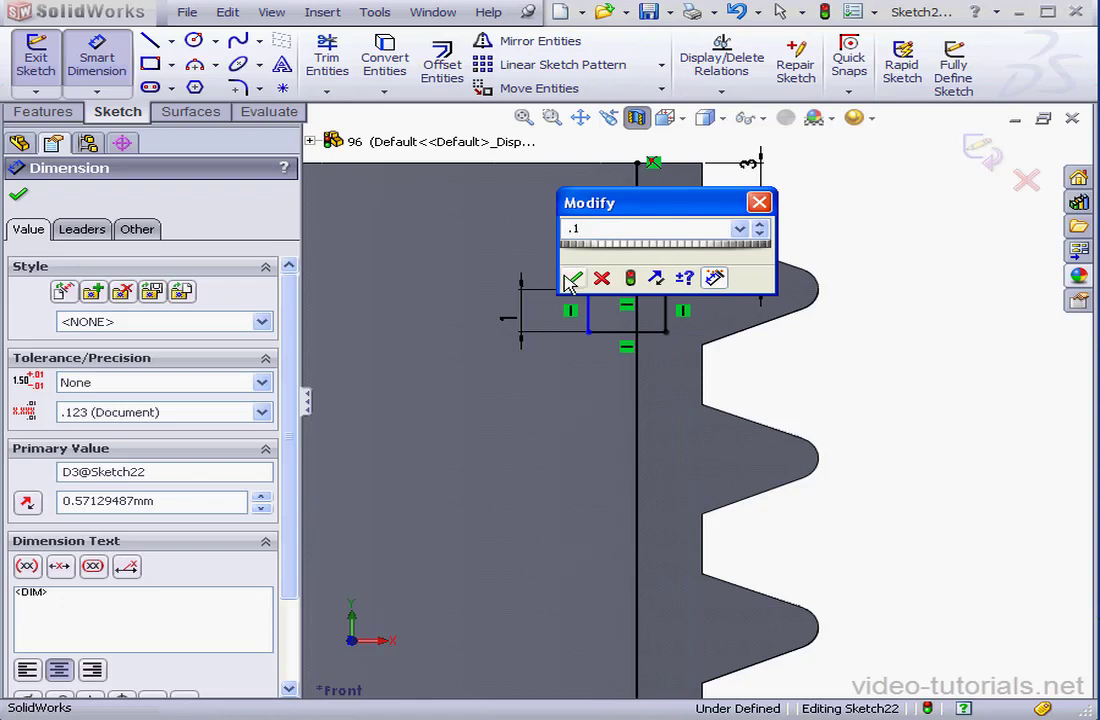
left_click(572, 279)
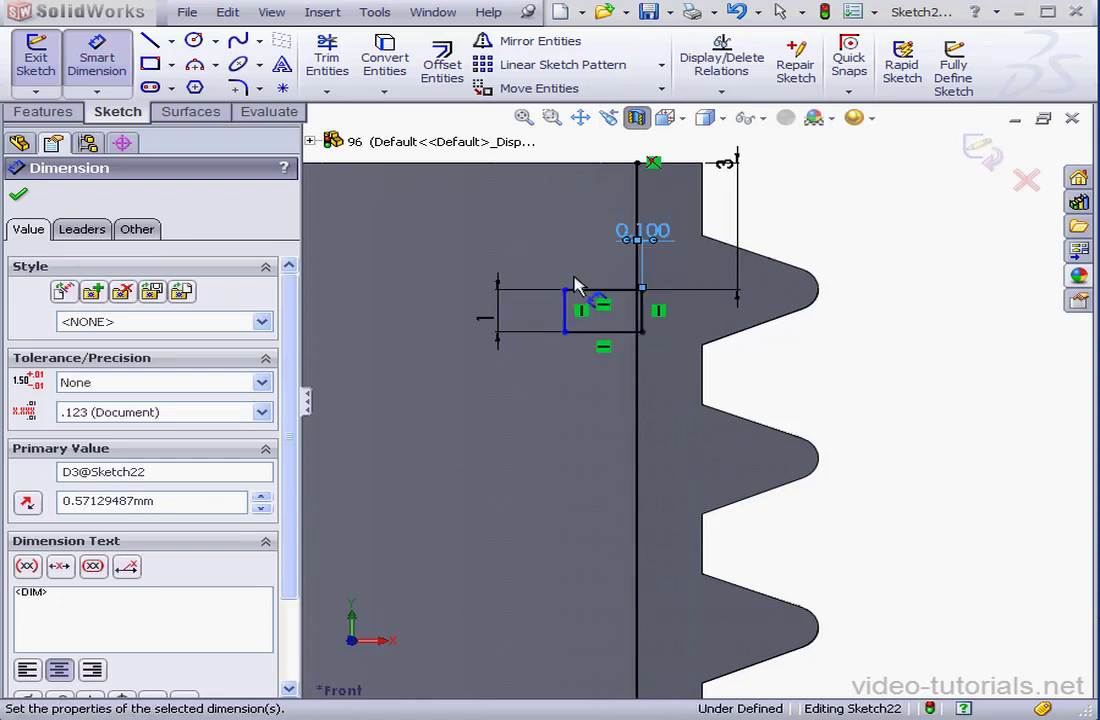
Round the rectangle's two outer corners with 0.2 mm sketch fillets
left_click(238, 88)
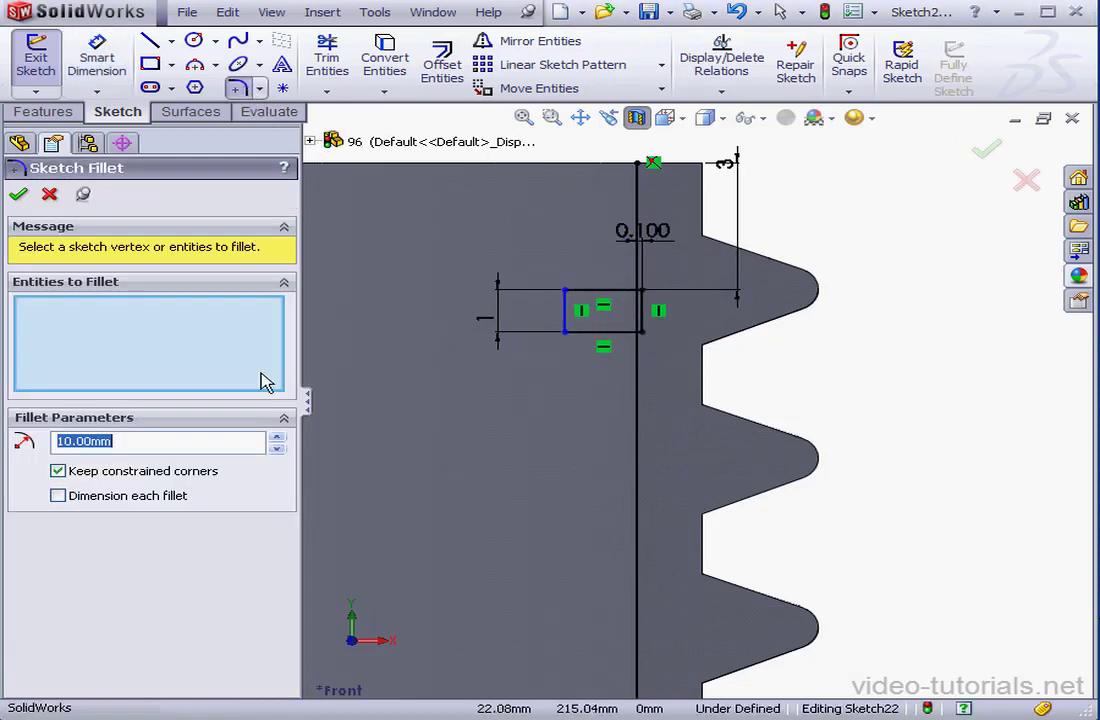
type(".")
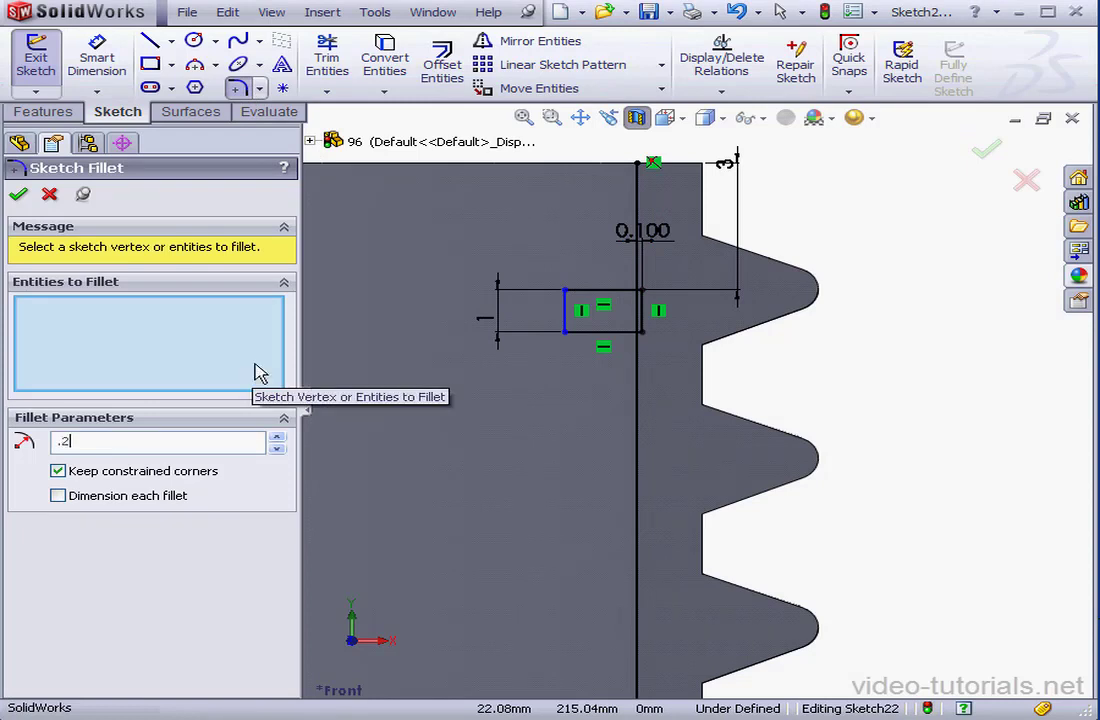
type("2")
left_click(641, 293)
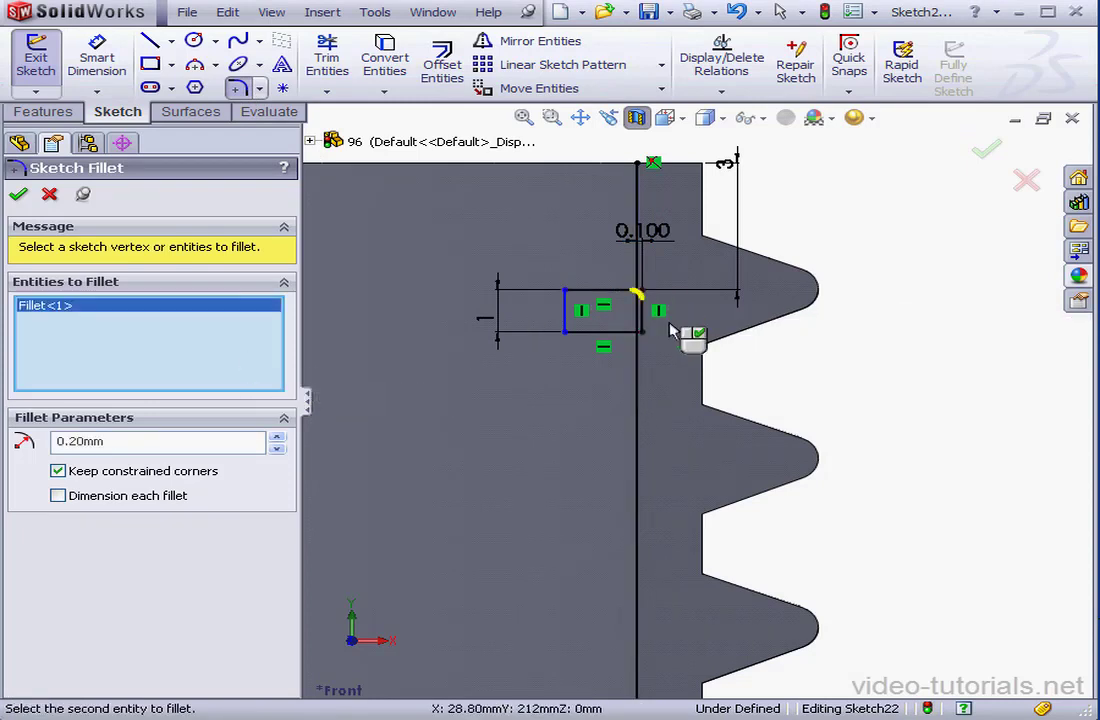
left_click(644, 331)
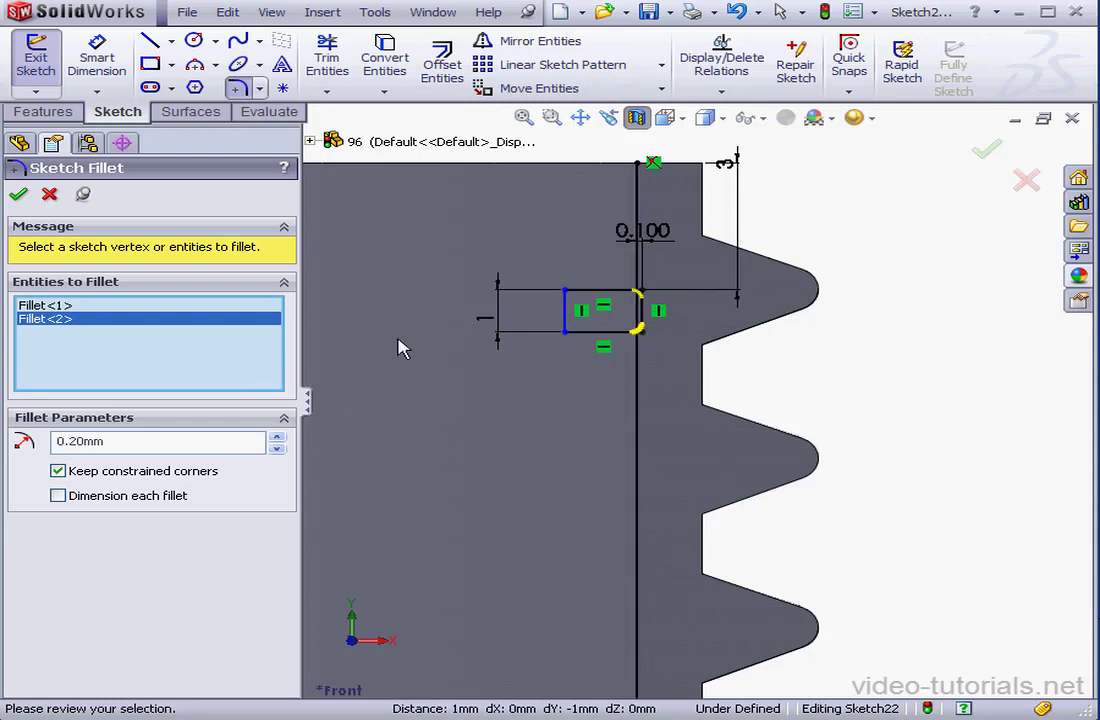
left_click(19, 195)
left_click(49, 194)
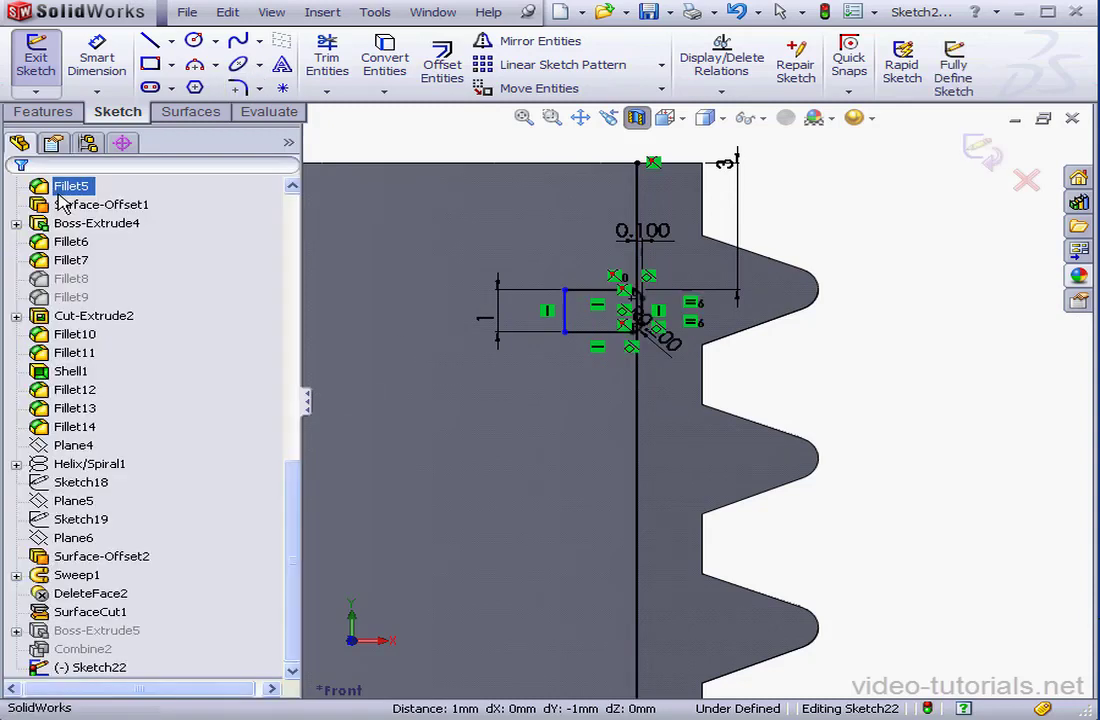
Trim away the portion of the inner wall line that crosses the rounded rectangle, using Trim to closest
left_click(327, 62)
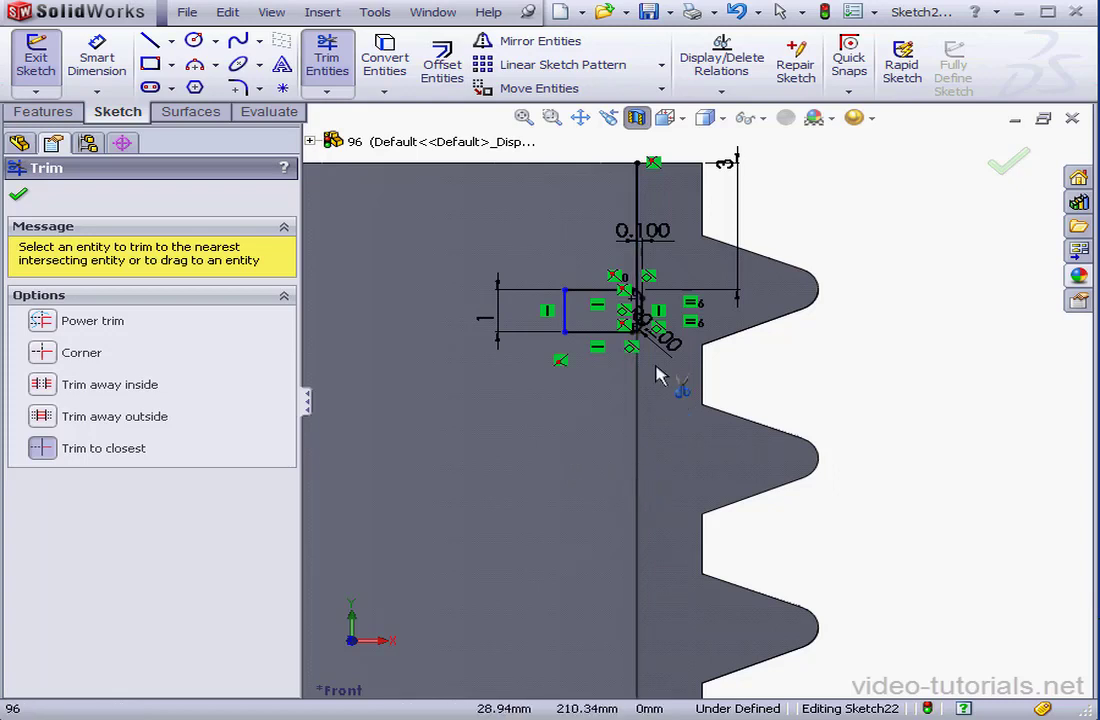
scroll(648, 322, "down", 2)
scroll(648, 322, "down", 3)
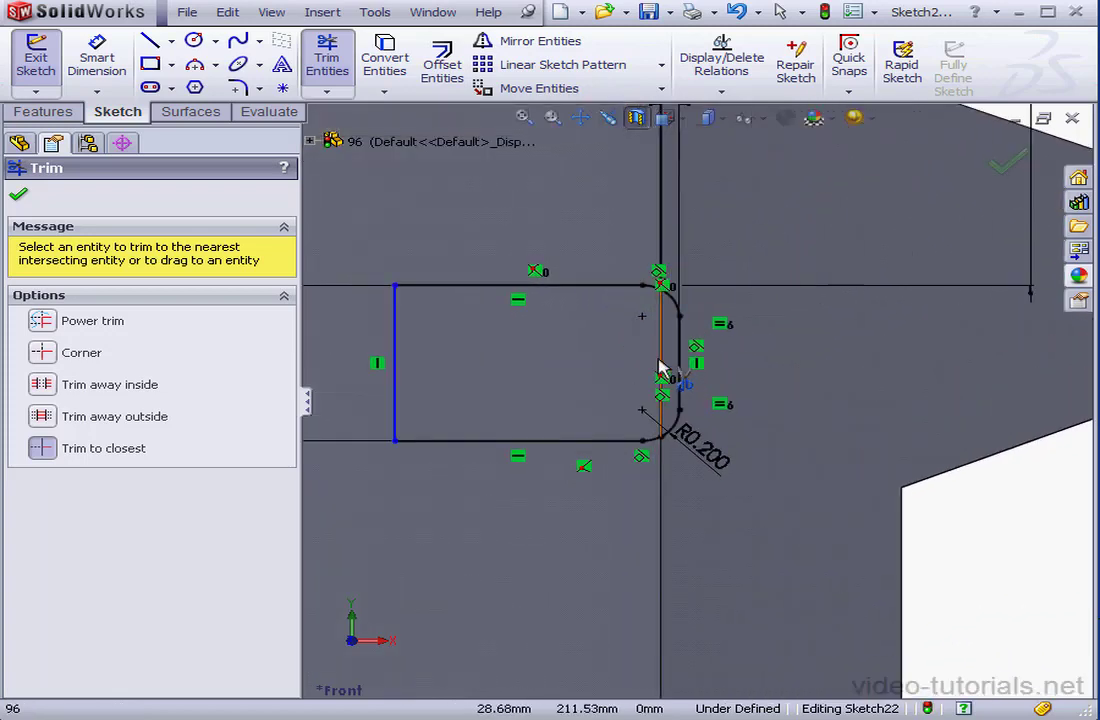
right_click(945, 511)
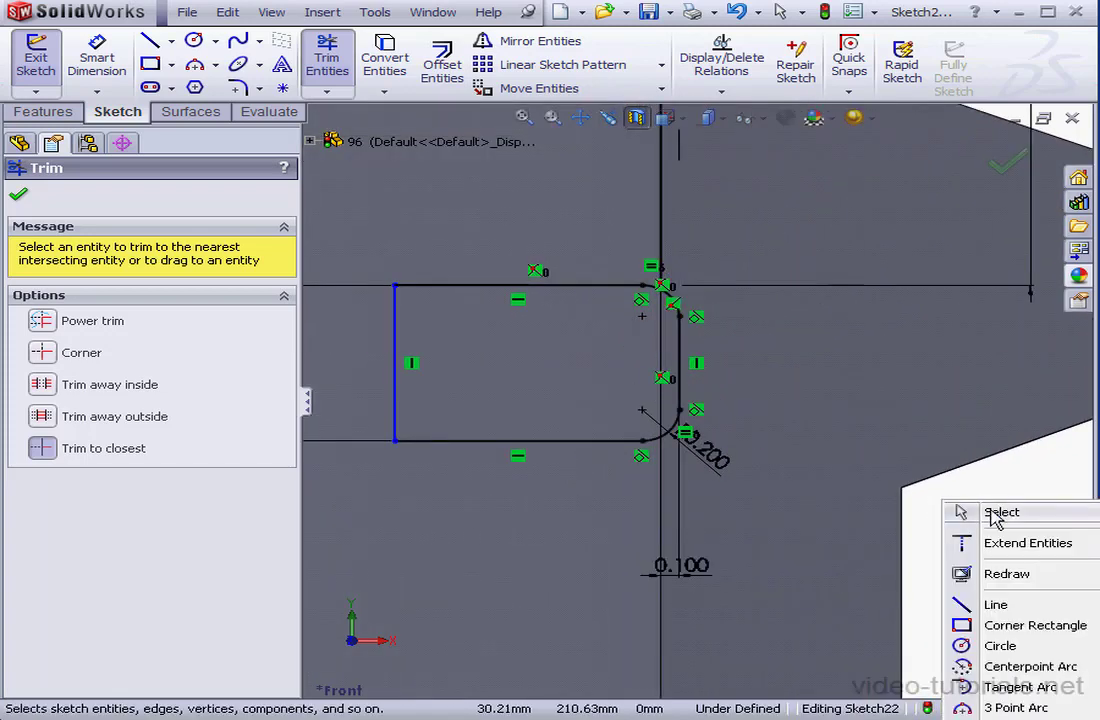
left_click(926, 510)
Convert the remaining inner wall line above the rounded rectangle to construction geometry
left_click(662, 205)
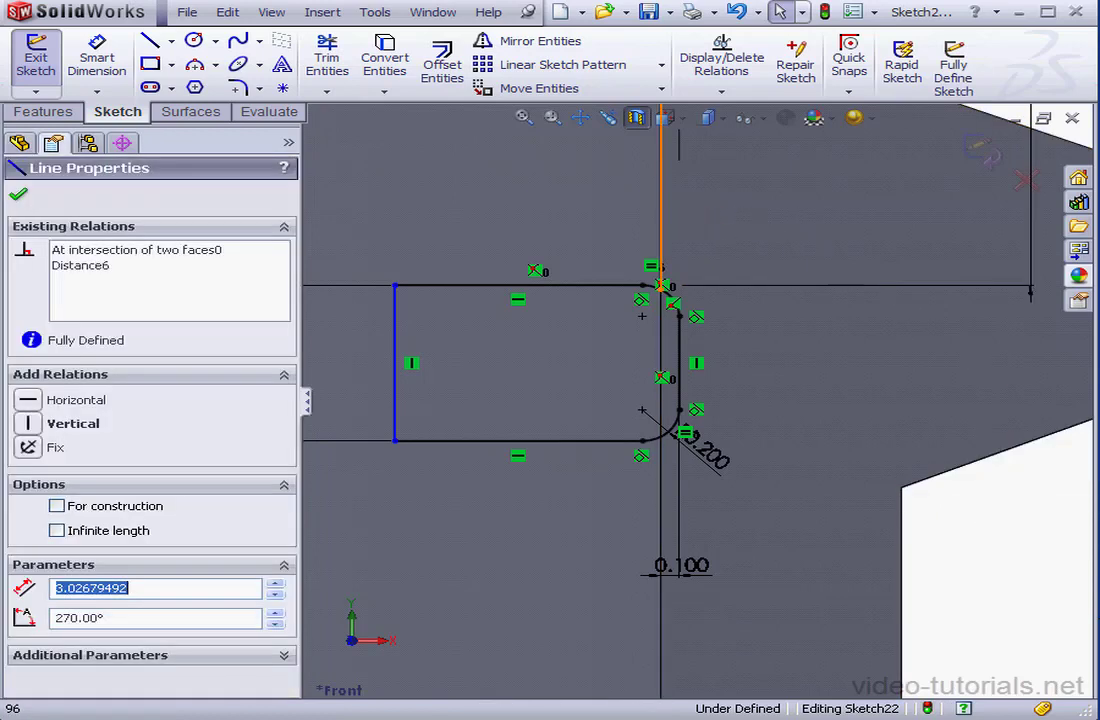
left_click(57, 506)
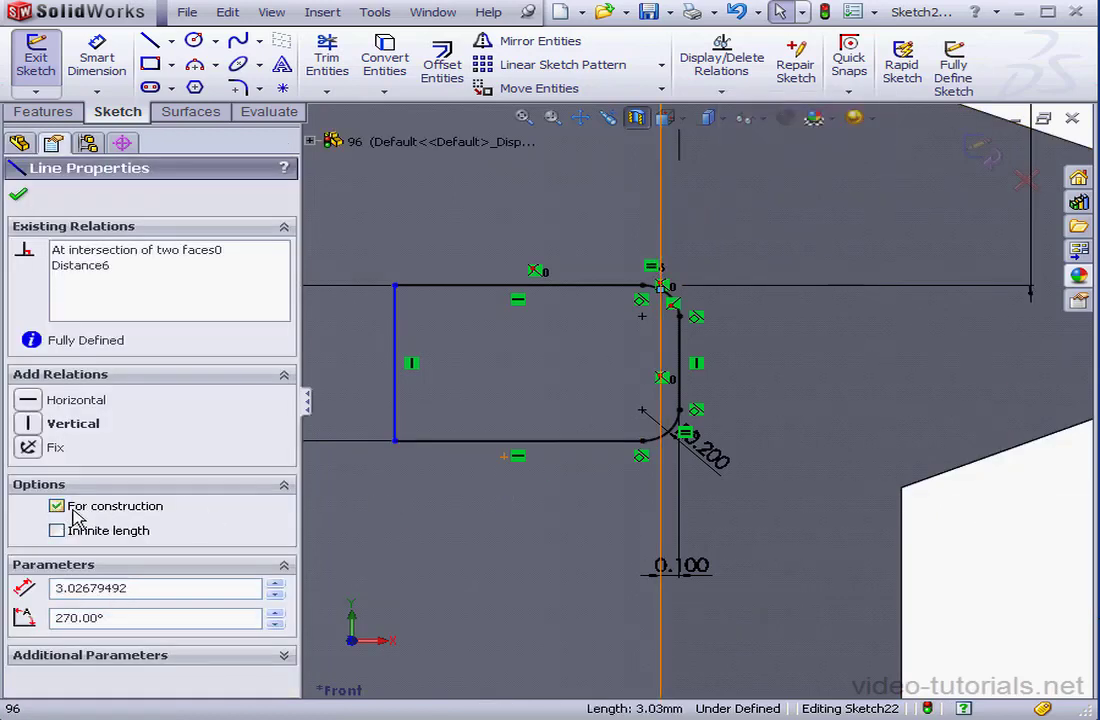
left_click(21, 198)
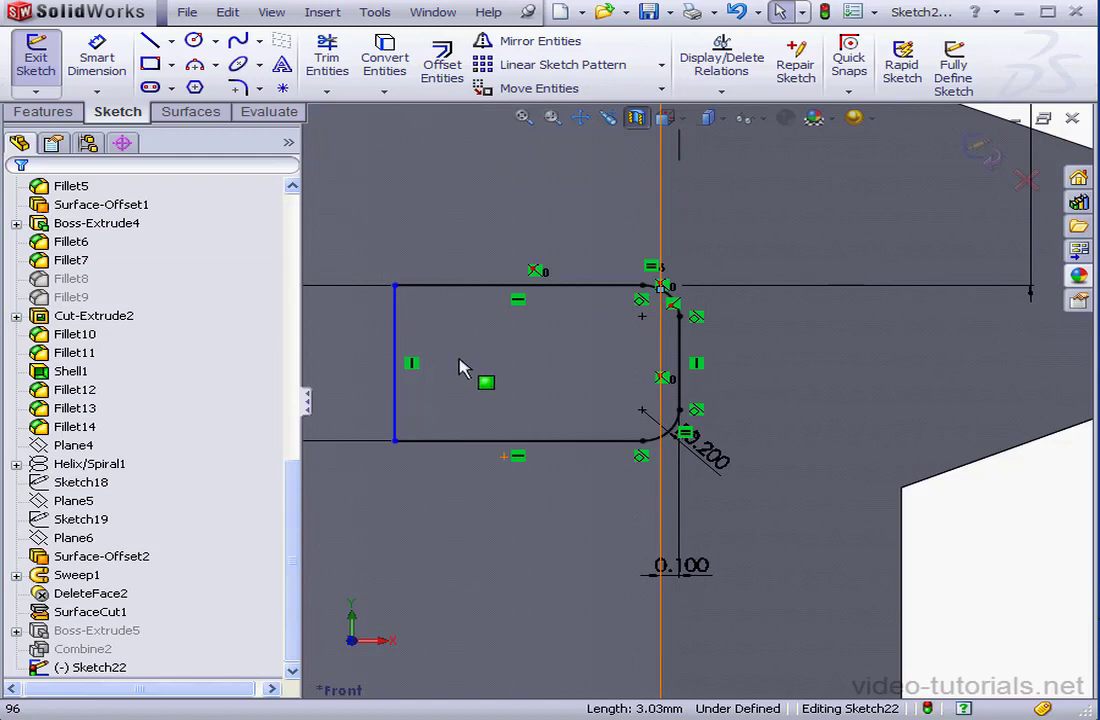
scroll(440, 395, "up", 5)
scroll(380, 393, "up", 6)
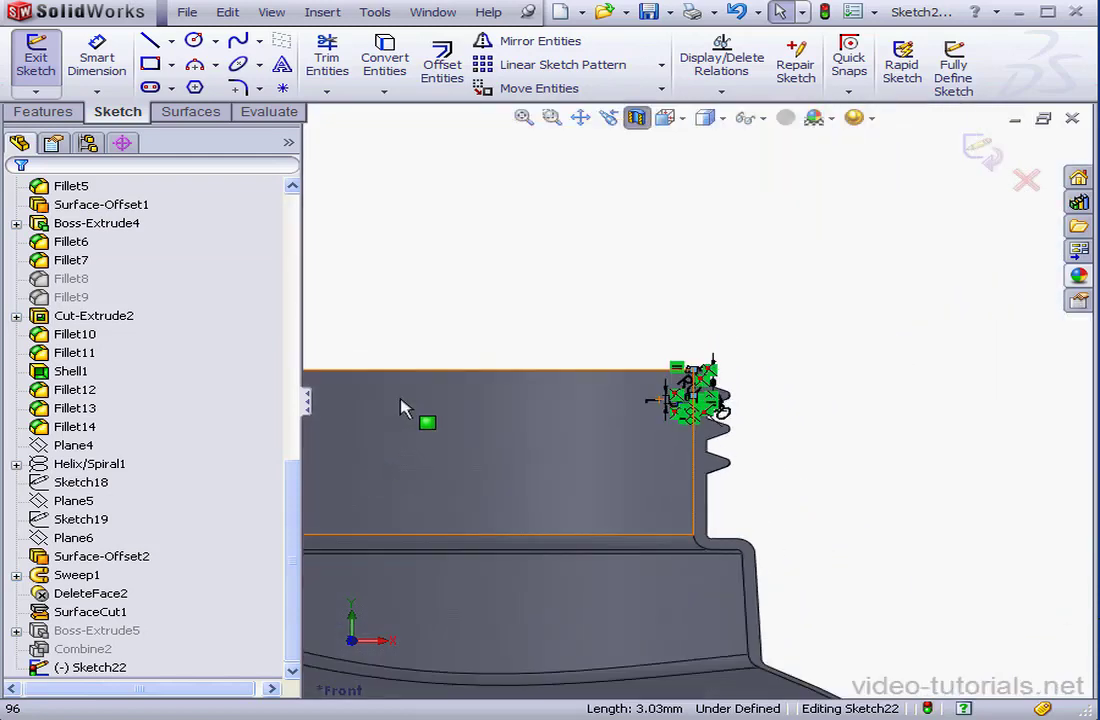
Exit the groove profile sketch and turn on the display of temporary axes
left_click(1003, 168)
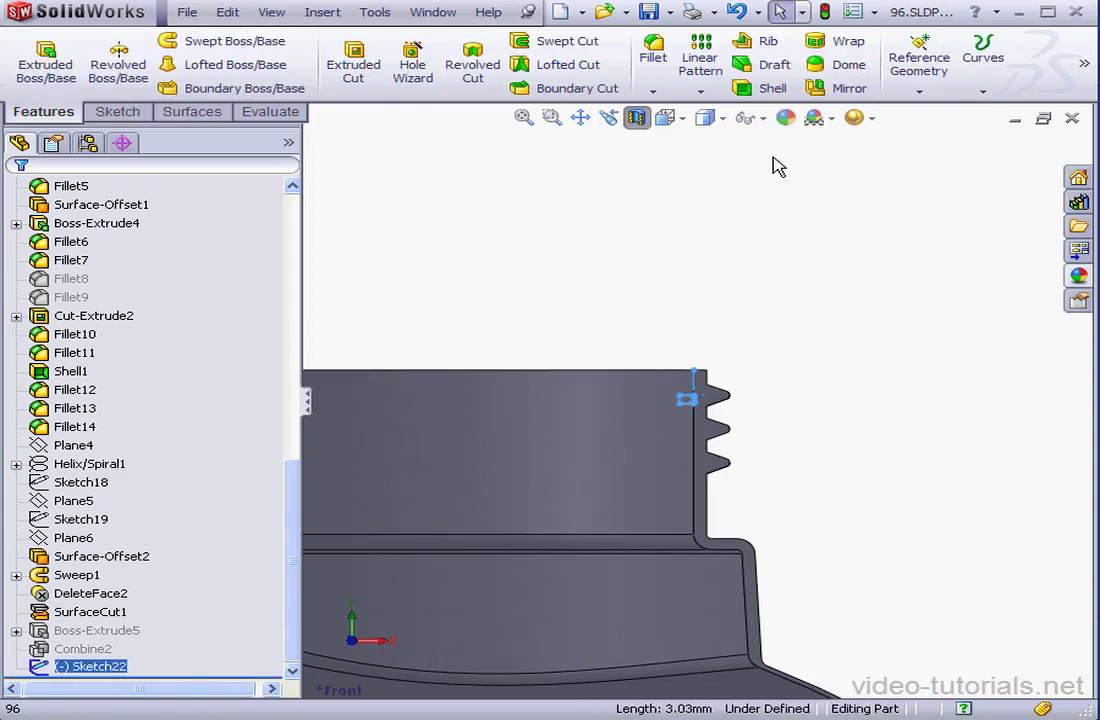
left_click(762, 118)
left_click(748, 143)
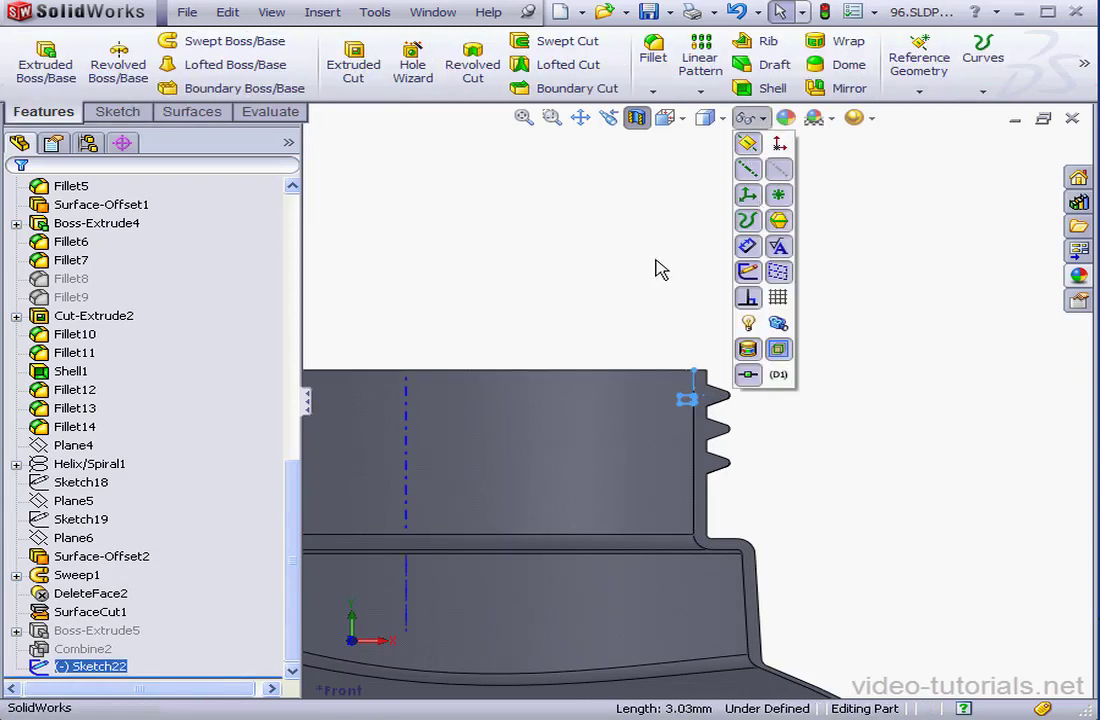
left_click(479, 222)
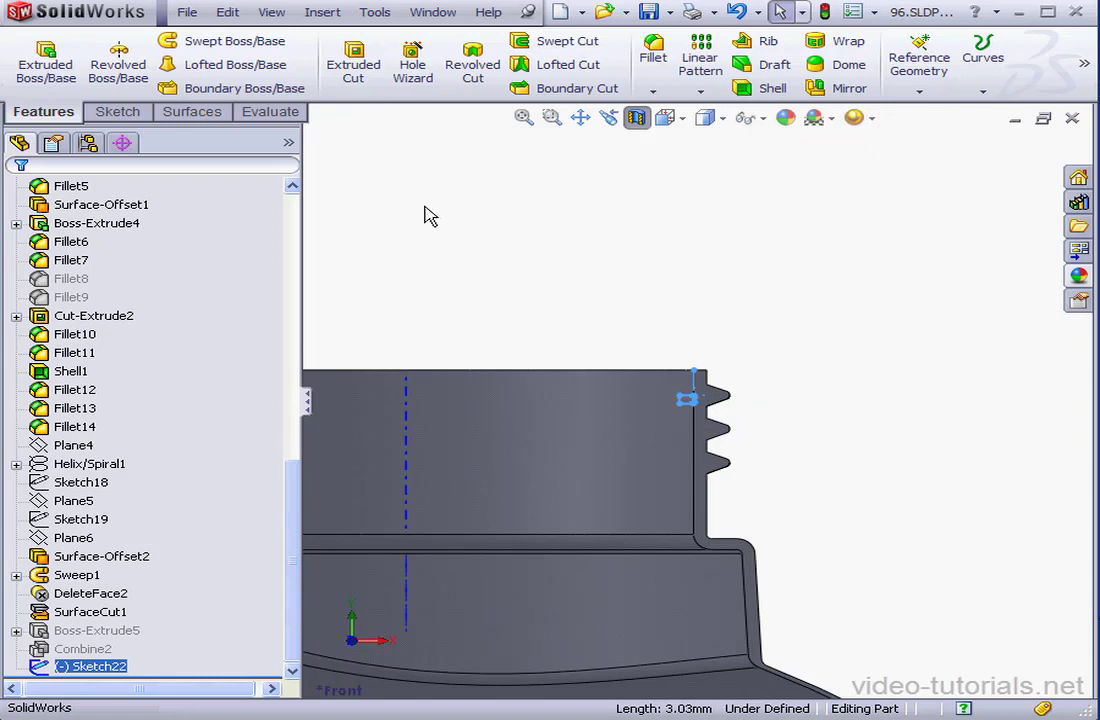
Revolve-cut the rounded groove region 360 degrees about the neck's temporary axis, with the thin feature option turned off
left_click(478, 66)
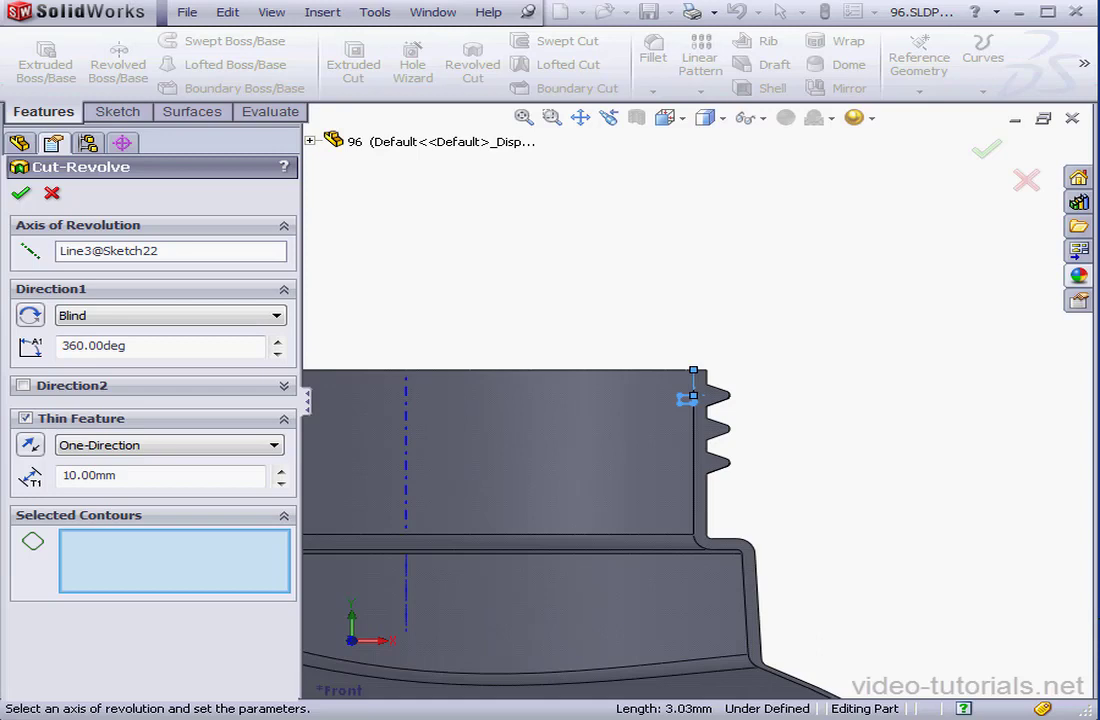
scroll(708, 413, "down", 3)
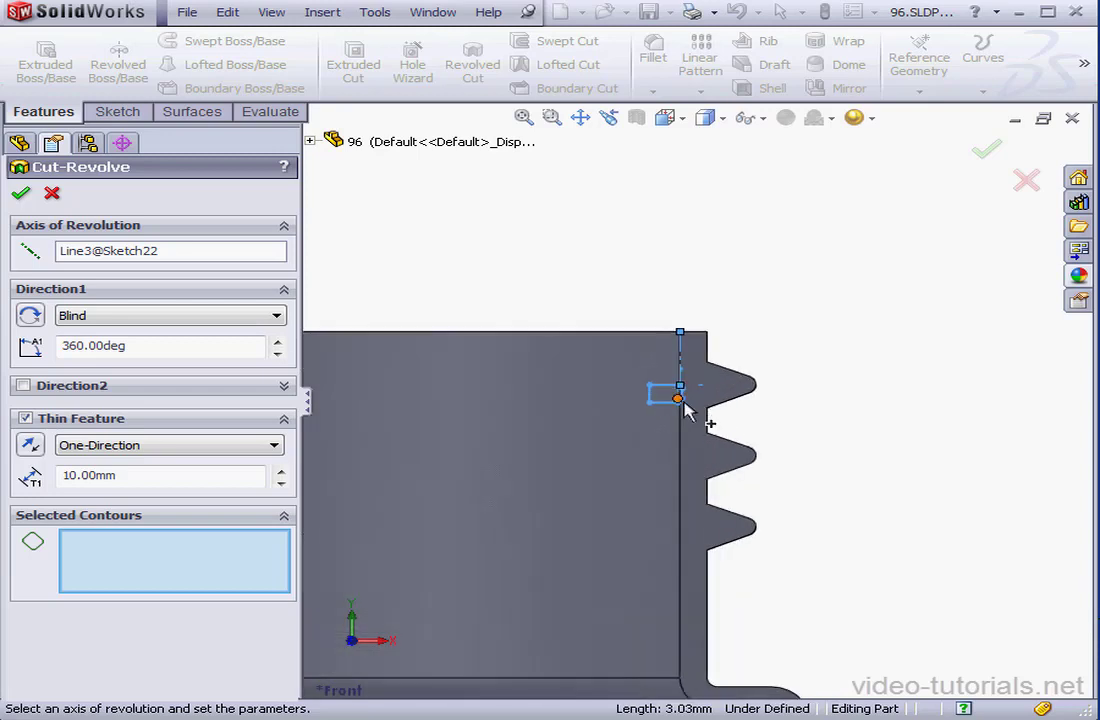
left_click(668, 395)
scroll(440, 420, "up", 2)
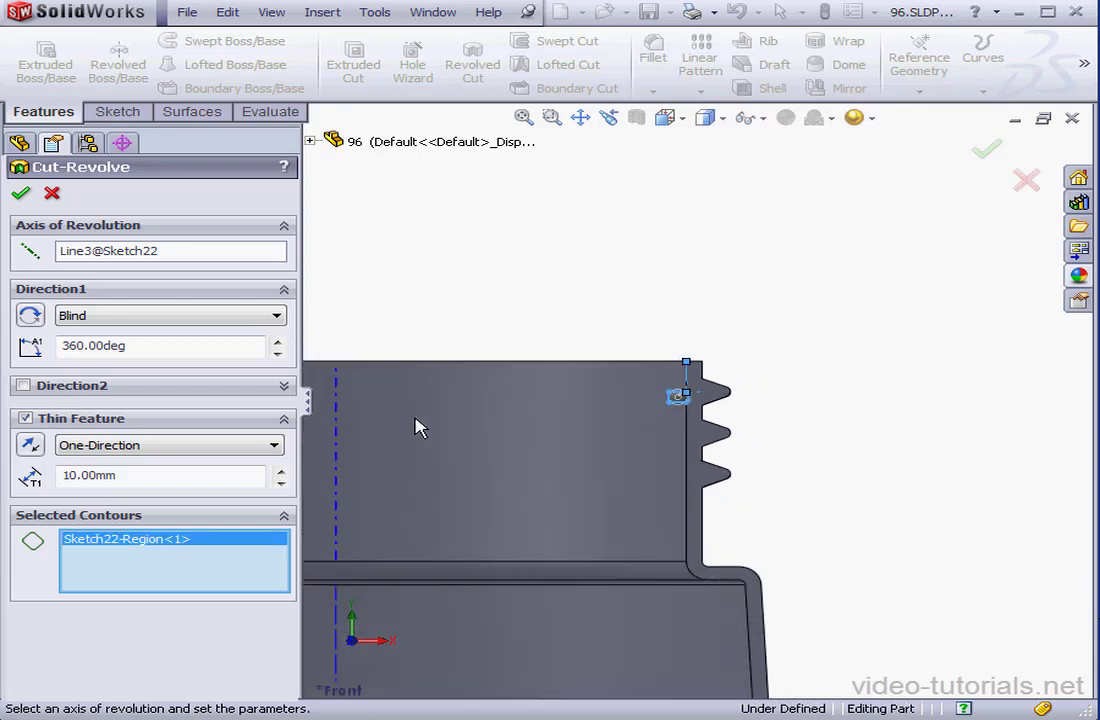
left_click(244, 252)
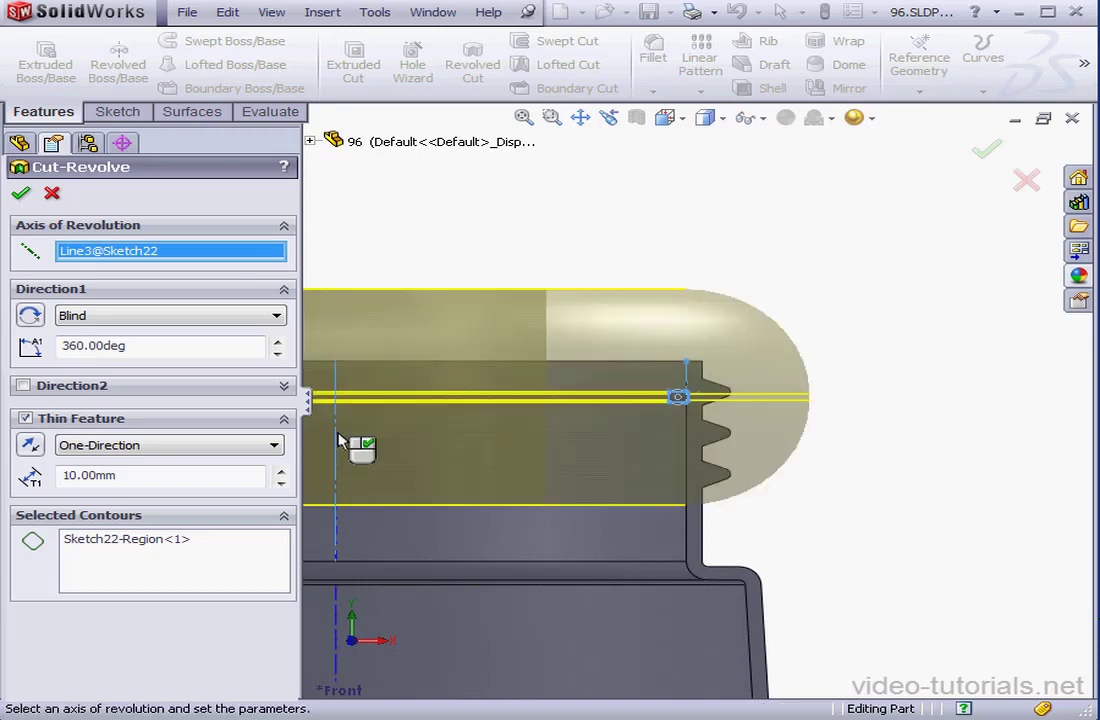
left_click(351, 420)
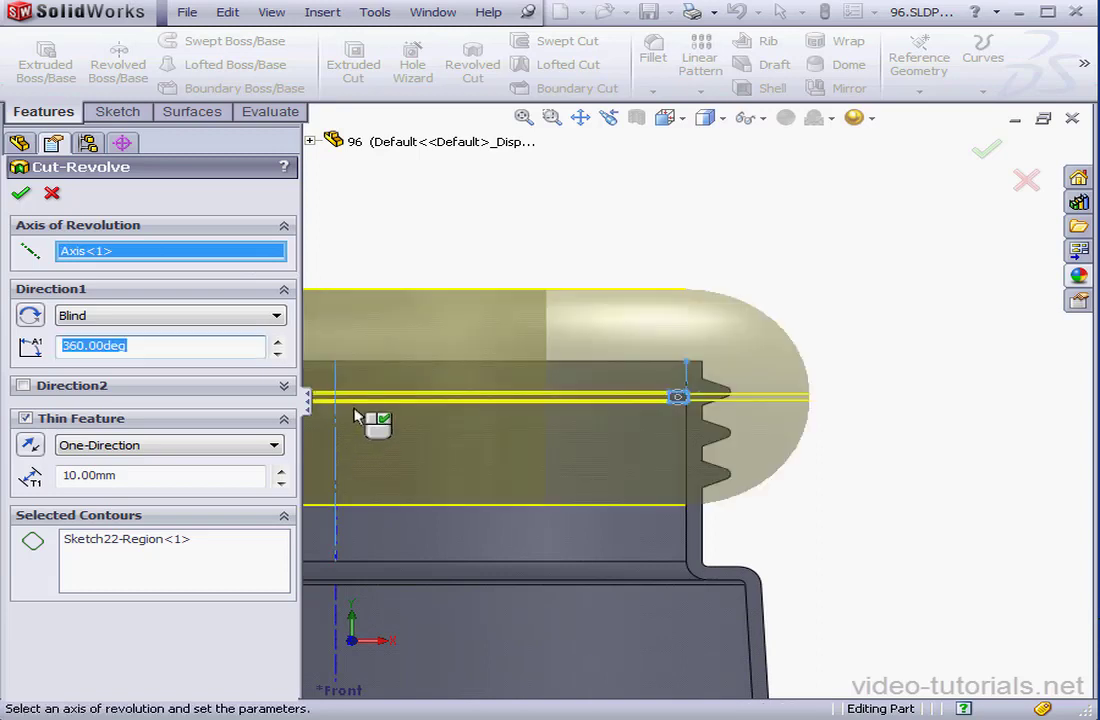
left_click(25, 419)
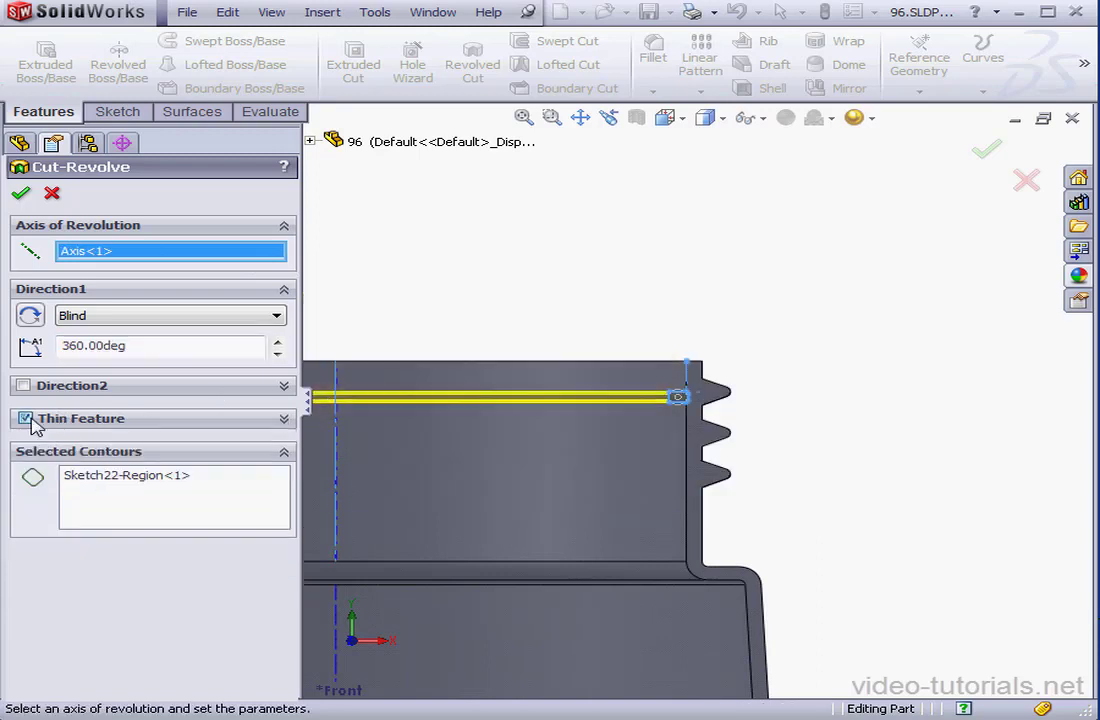
left_click(21, 194)
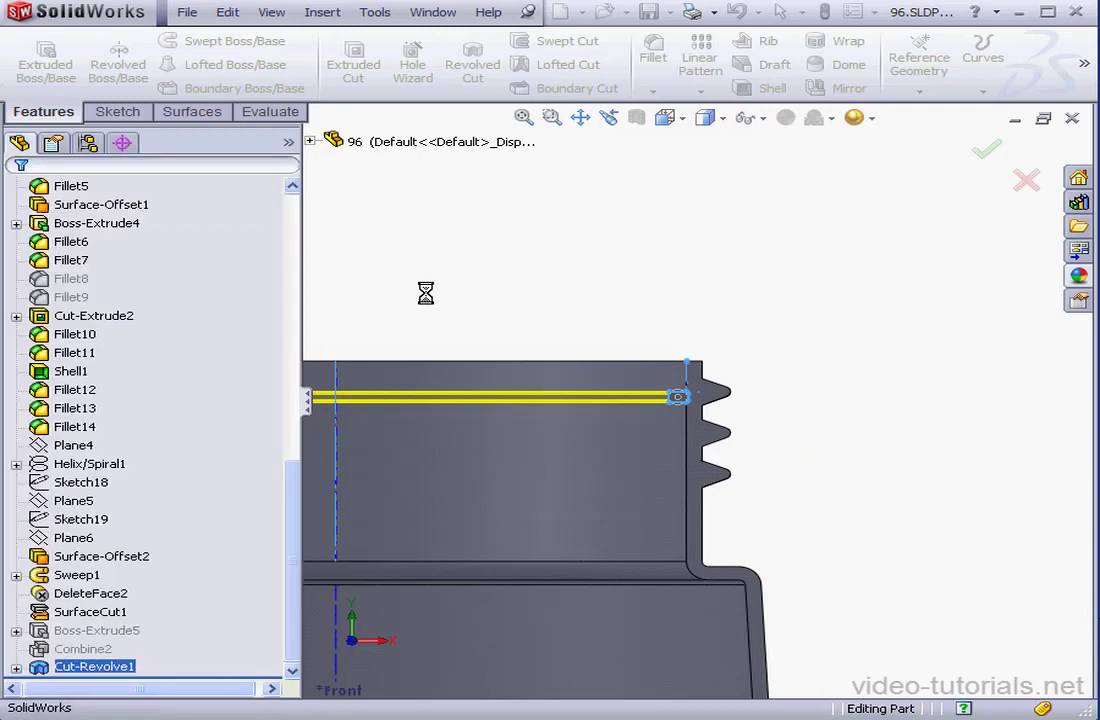
Fillet the groove's upper and lower edges on the neck's inner wall with a 0.1 mm constant radius
scroll(682, 408, "down", 4)
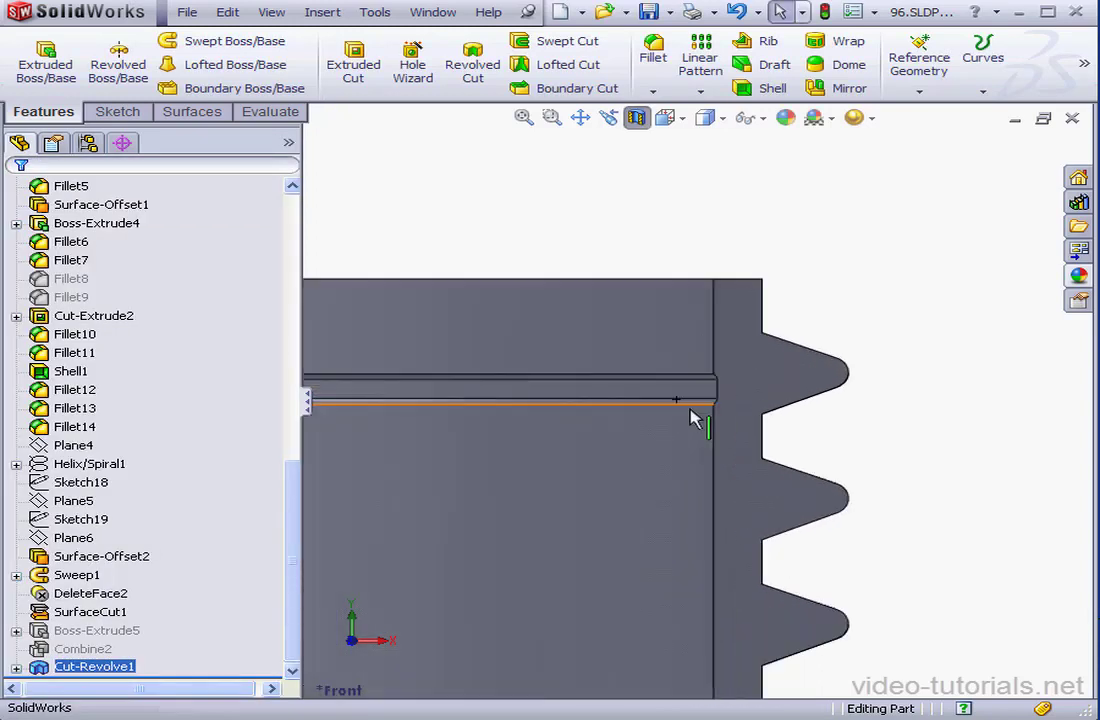
scroll(690, 418, "down", 3)
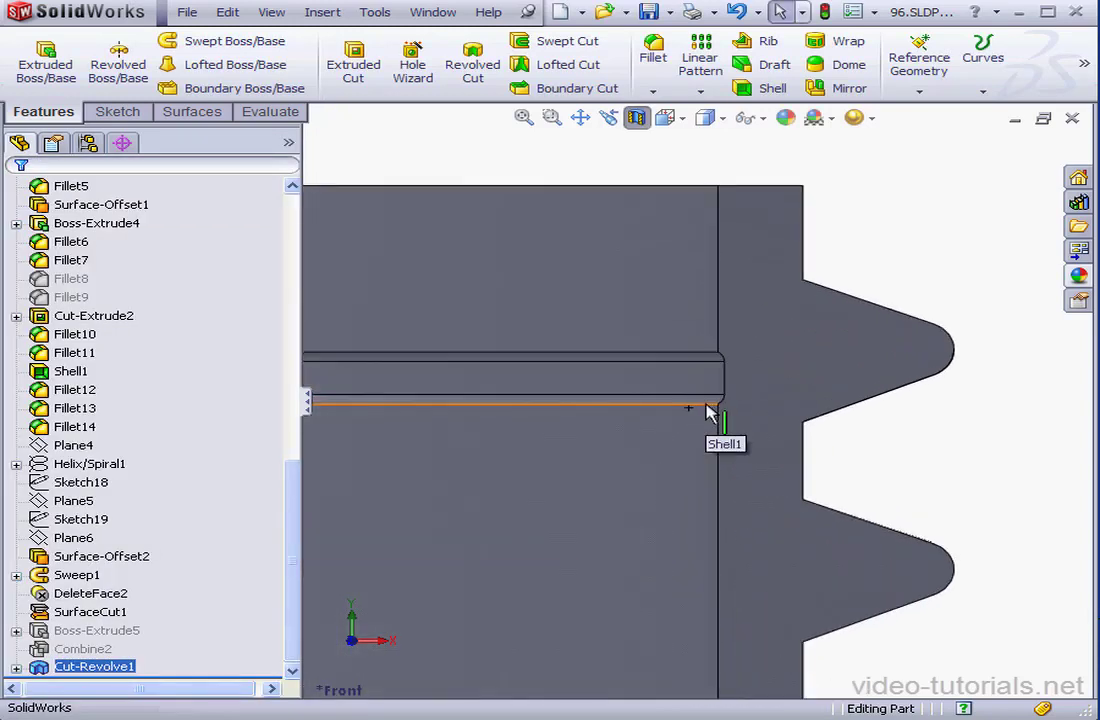
left_click(653, 60)
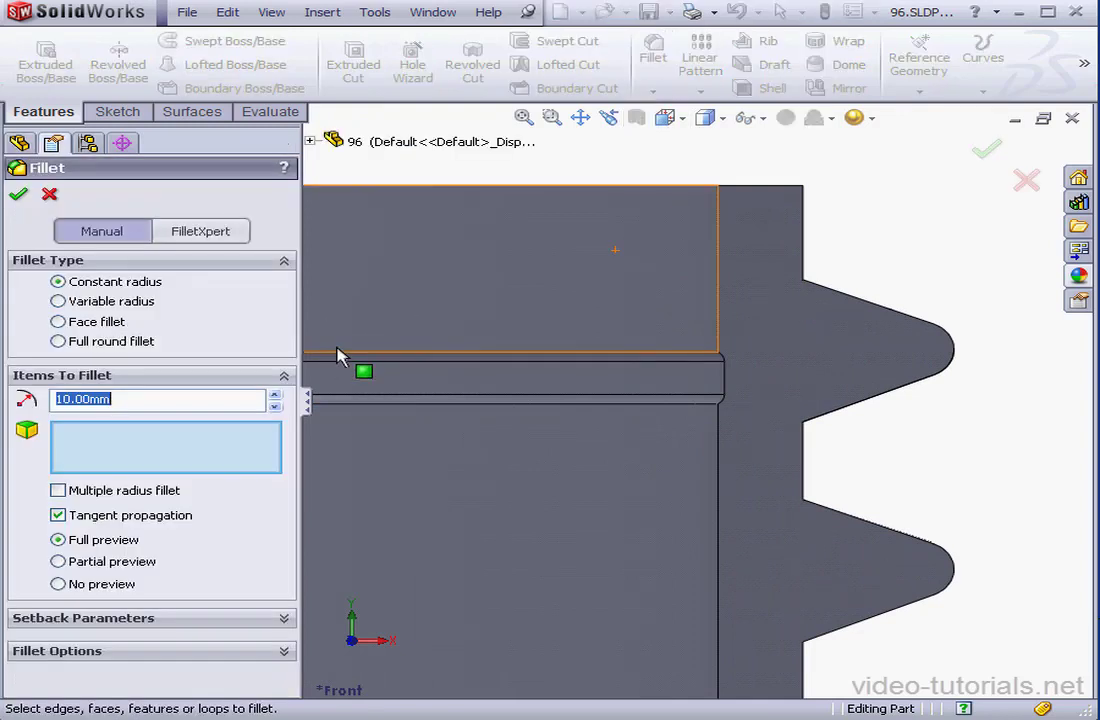
type(".1")
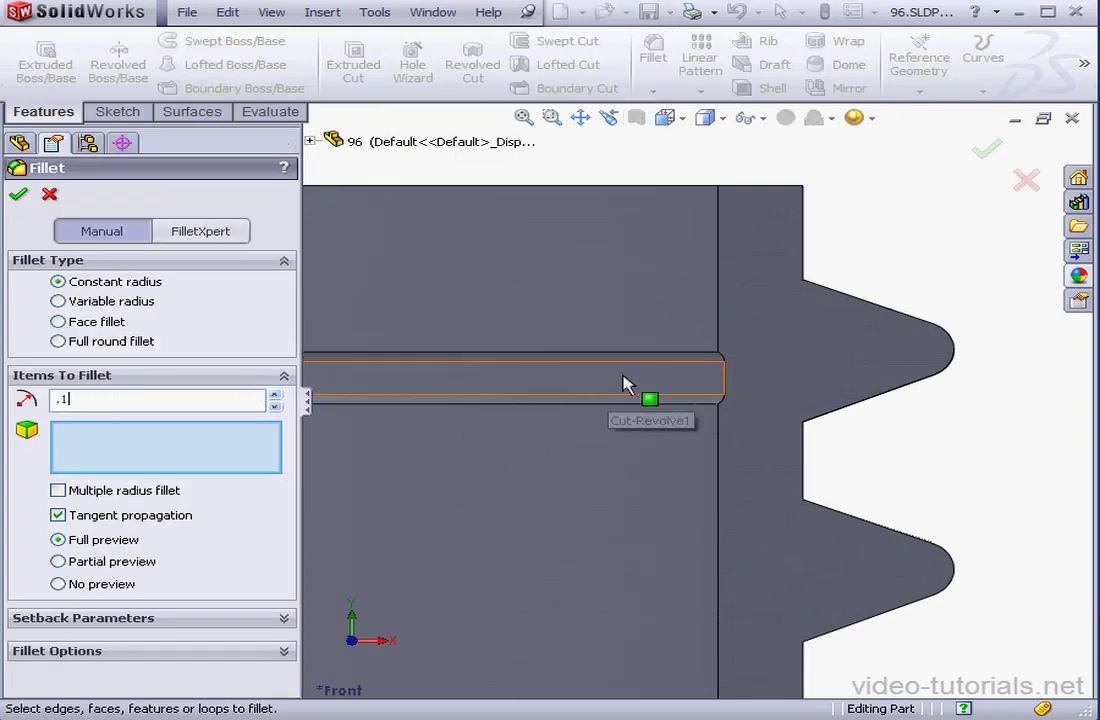
left_click(696, 353)
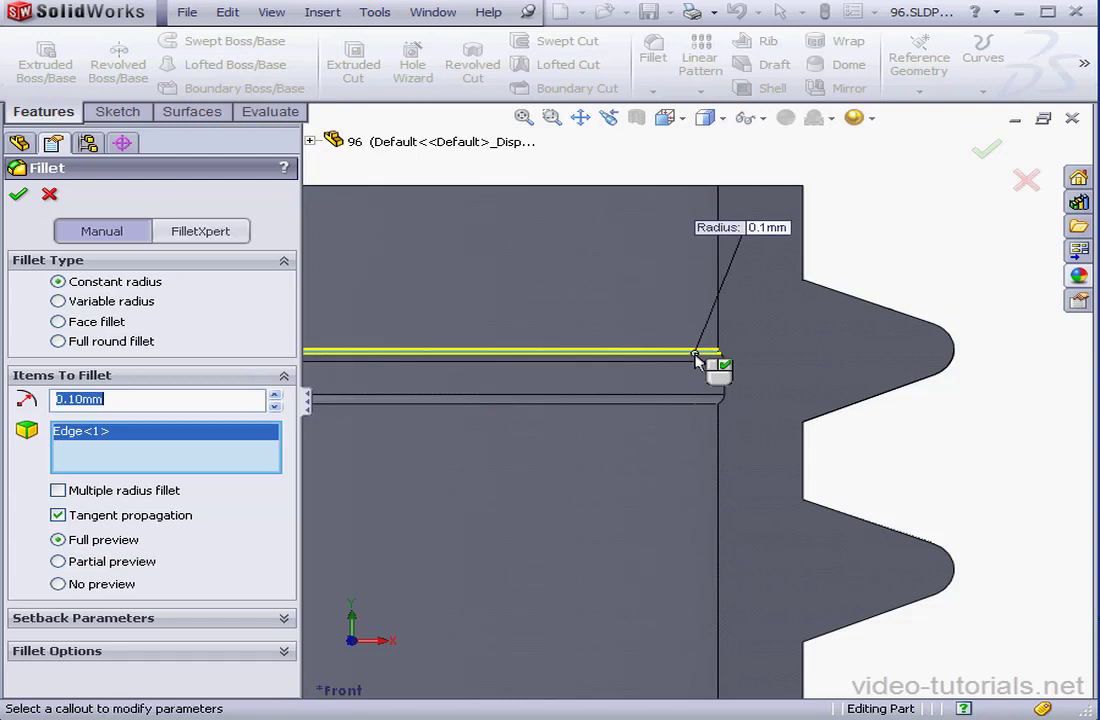
left_click(712, 404)
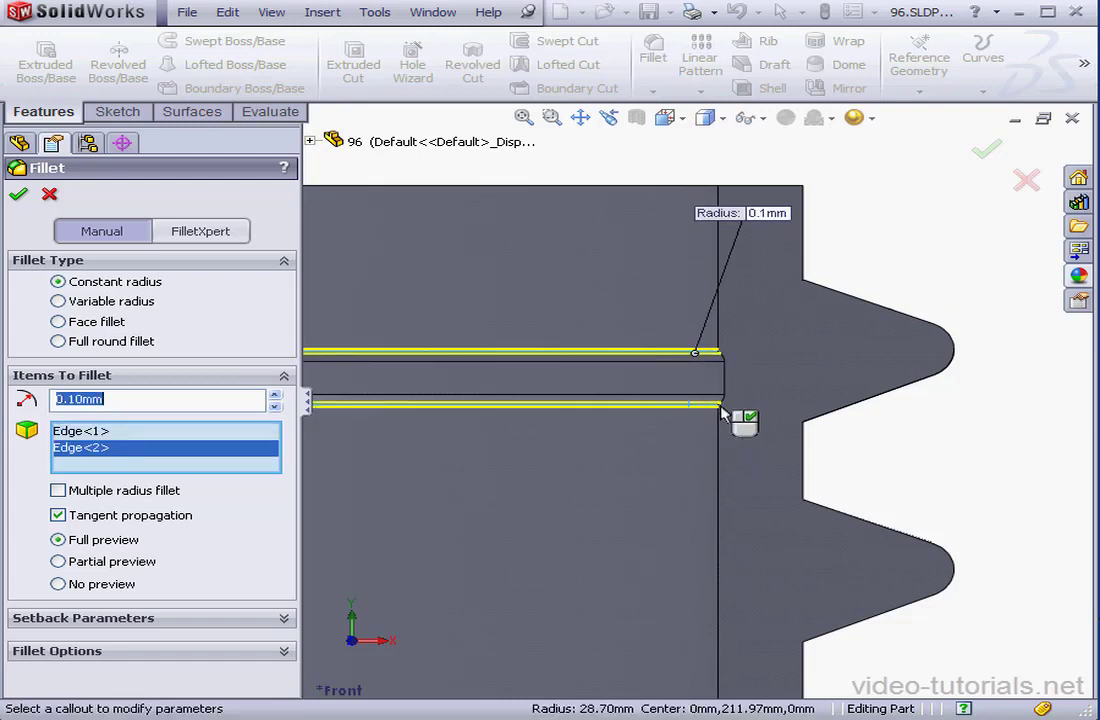
left_click(18, 194)
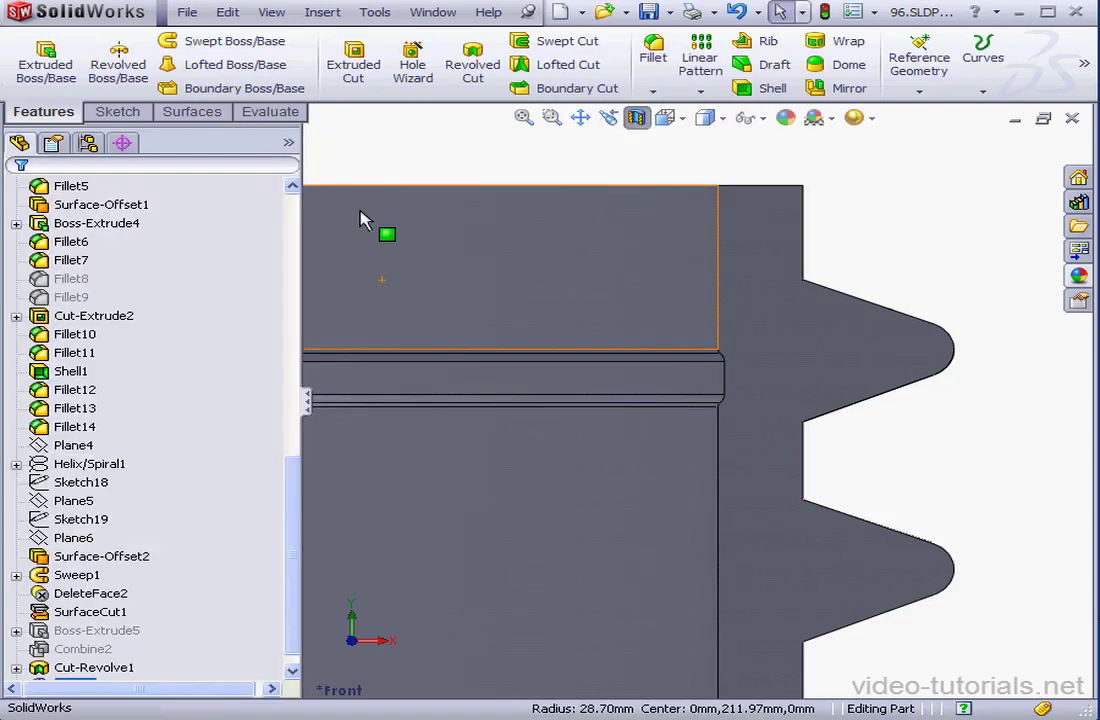
Set up an Offset Surface at 0 mm distance, selecting the neck's inner wall, groove and fillet faces
left_click(193, 112)
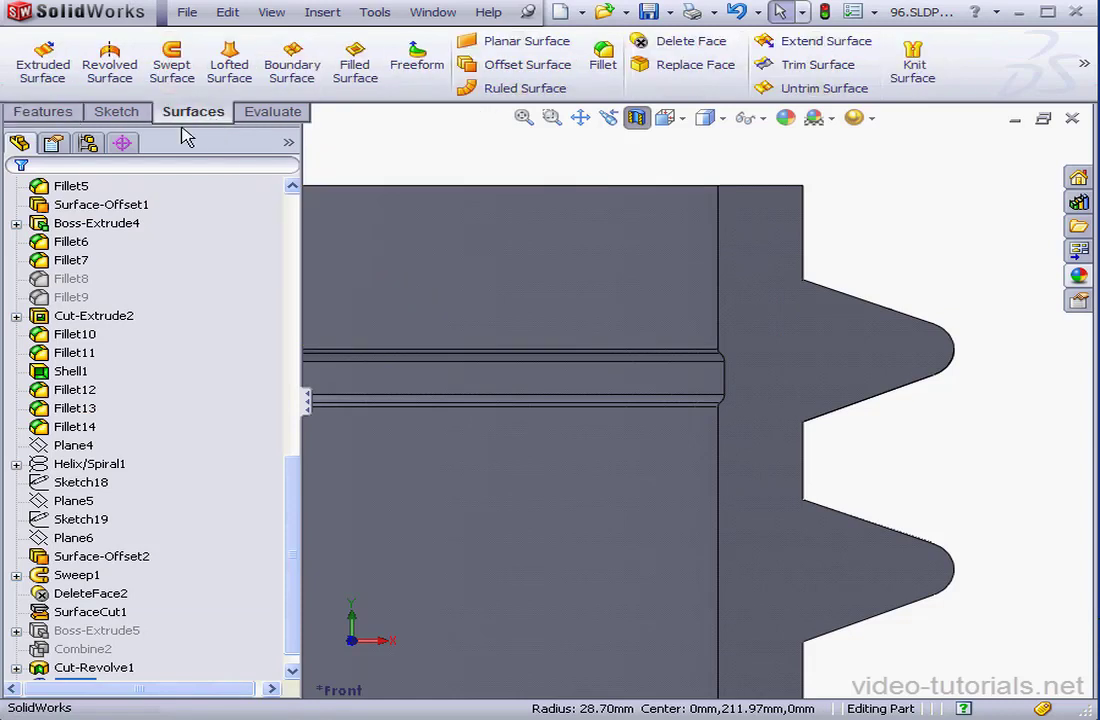
left_click(522, 64)
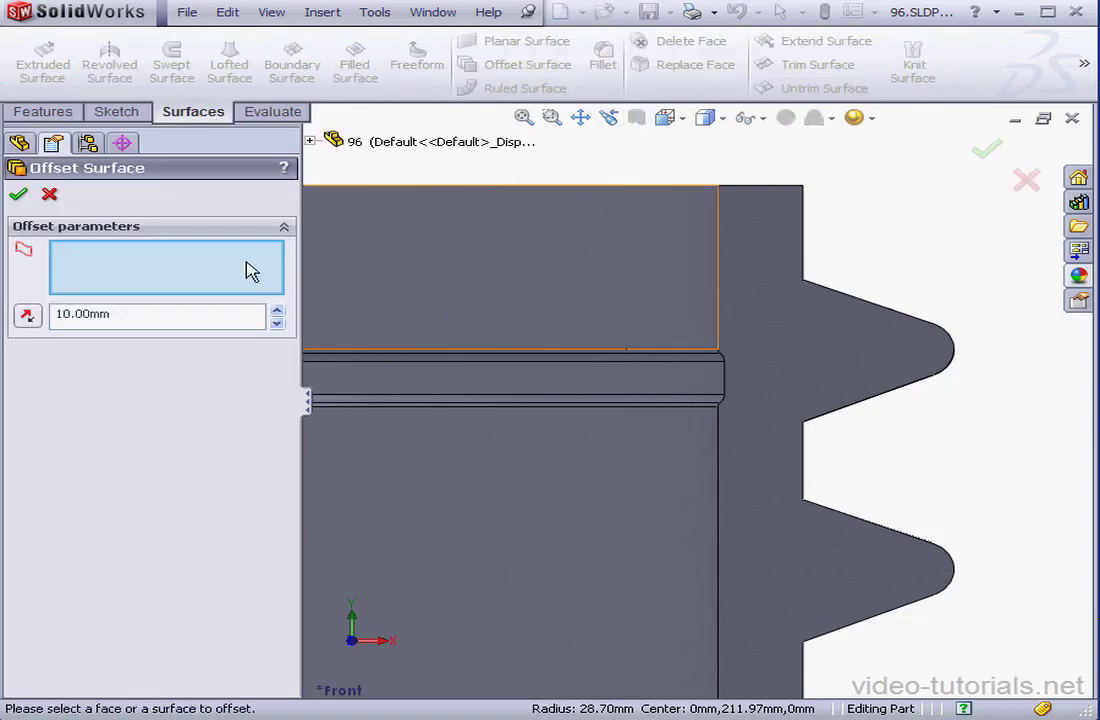
double_click(130, 313)
type("0")
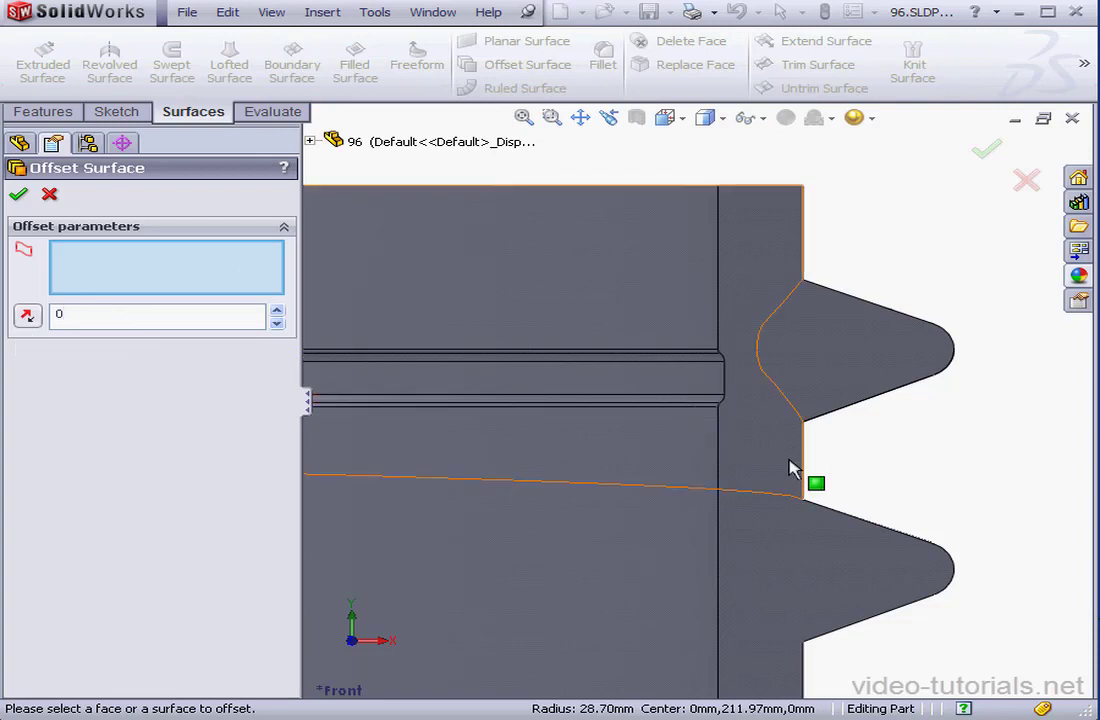
left_click(680, 444)
left_click(707, 405)
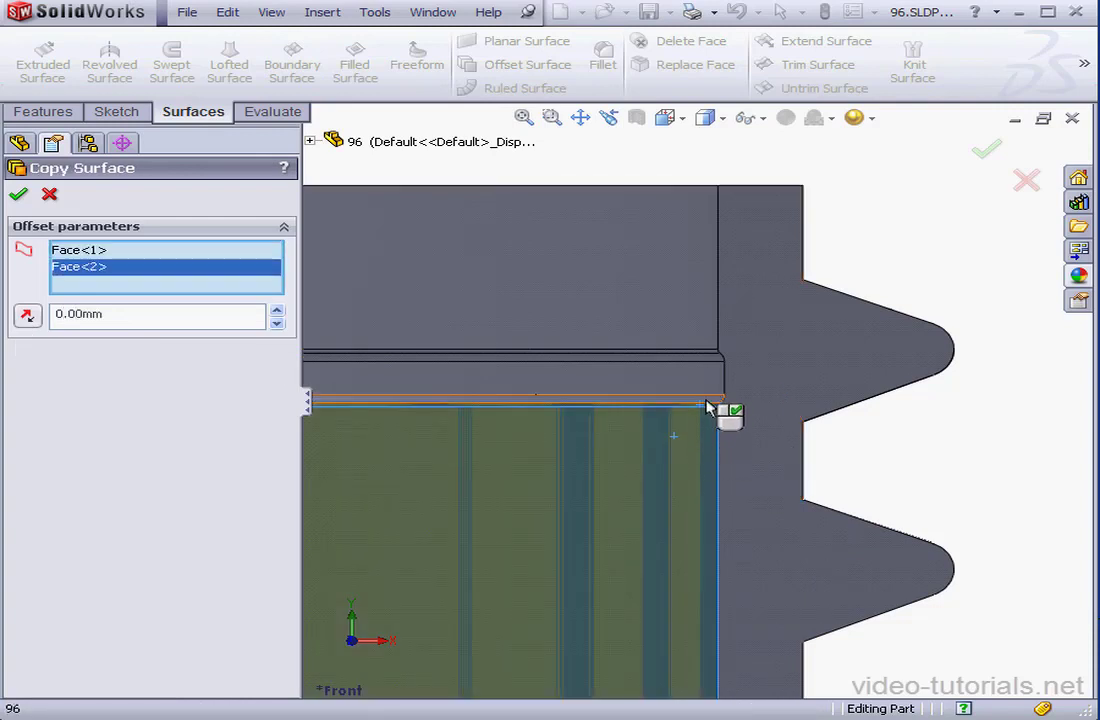
left_click(715, 396)
left_click(716, 375)
left_click(707, 358)
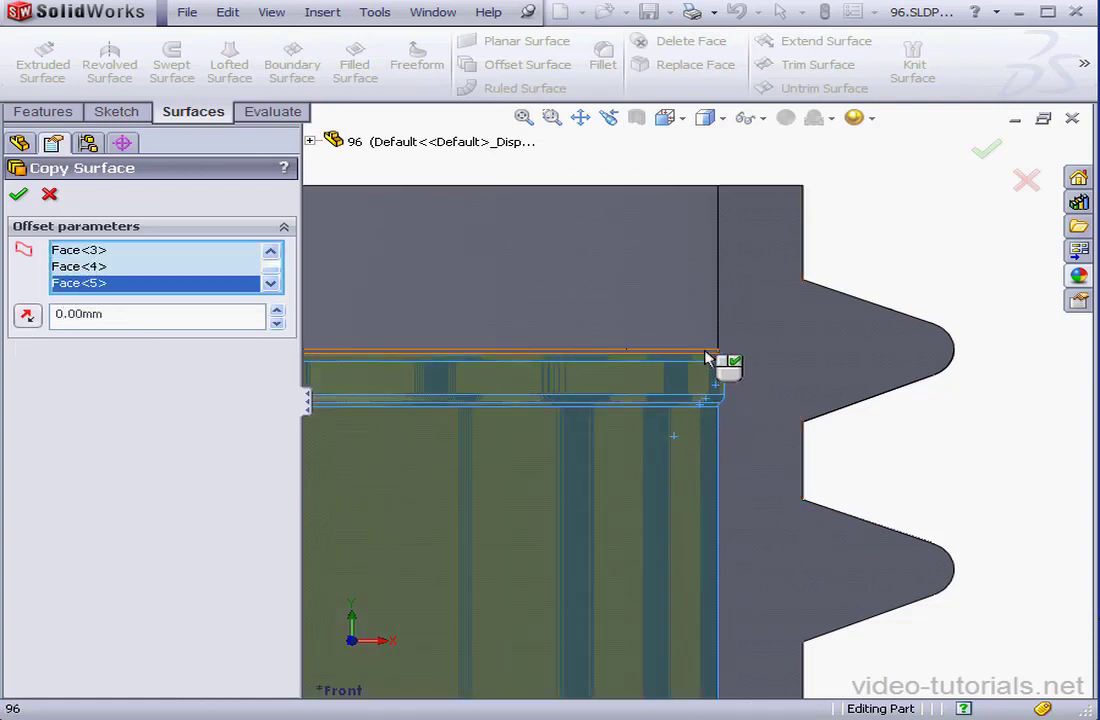
left_click(712, 339)
Add the neck's flat top rim face to the surface copy selection and create the copied surface
left_click(754, 246)
mouse_move(754, 246)
middle_mouse_down()
mouse_move(759, 226)
mouse_move(733, 251)
middle_mouse_up()
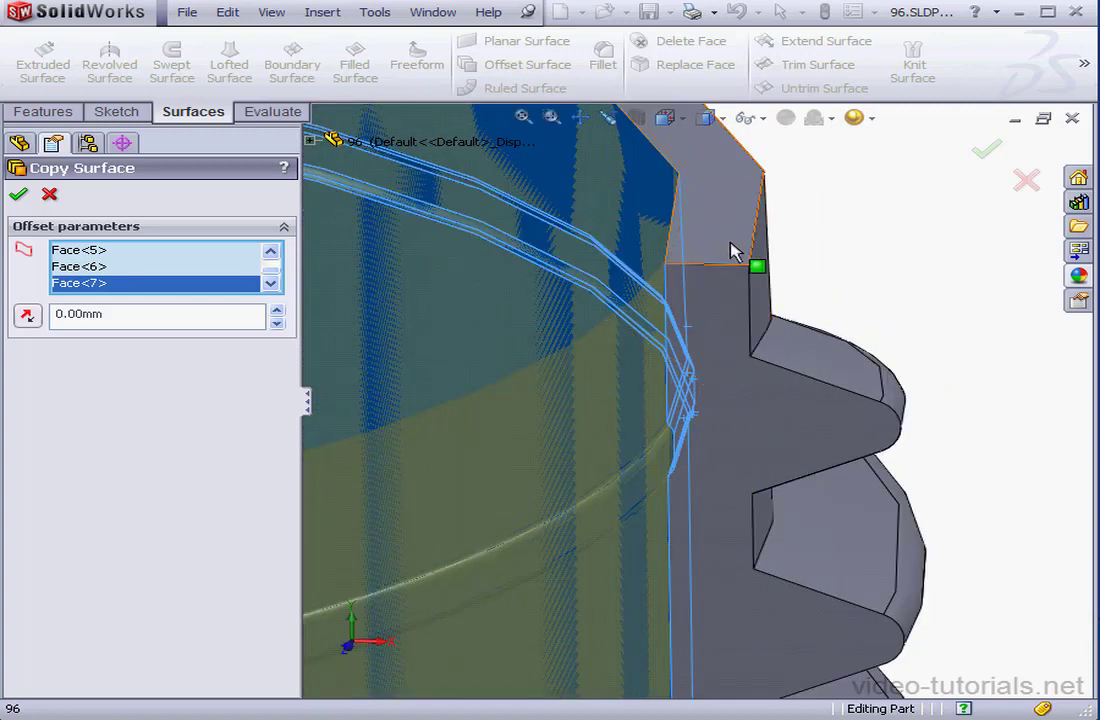
left_click(733, 251)
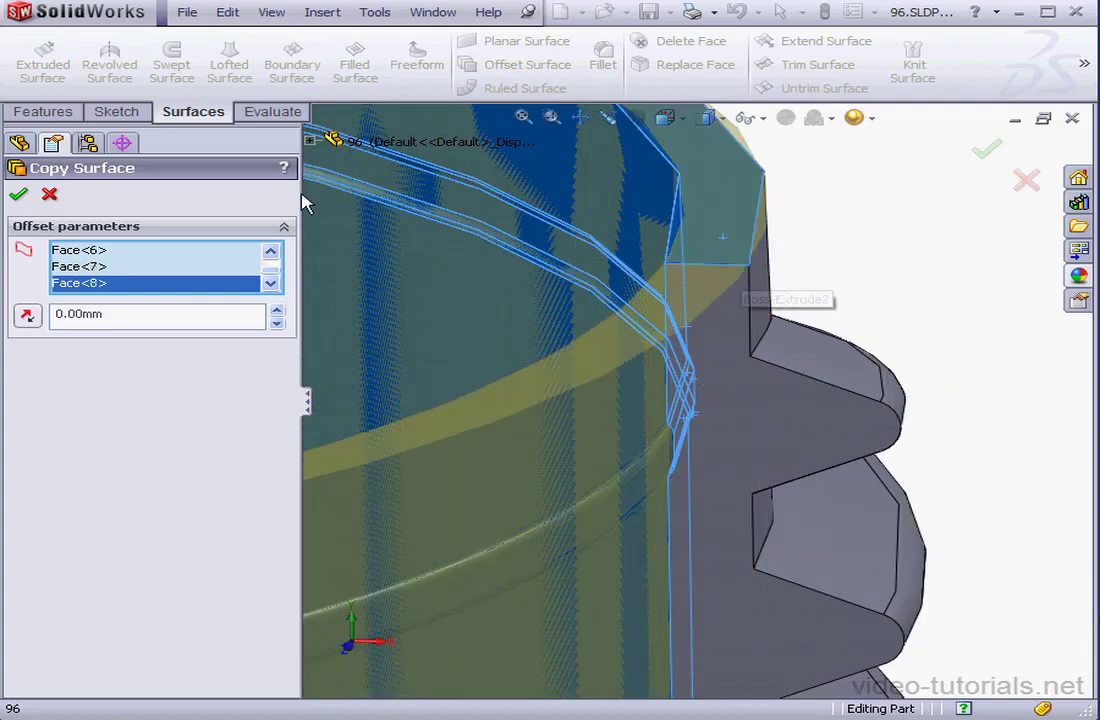
left_click(18, 194)
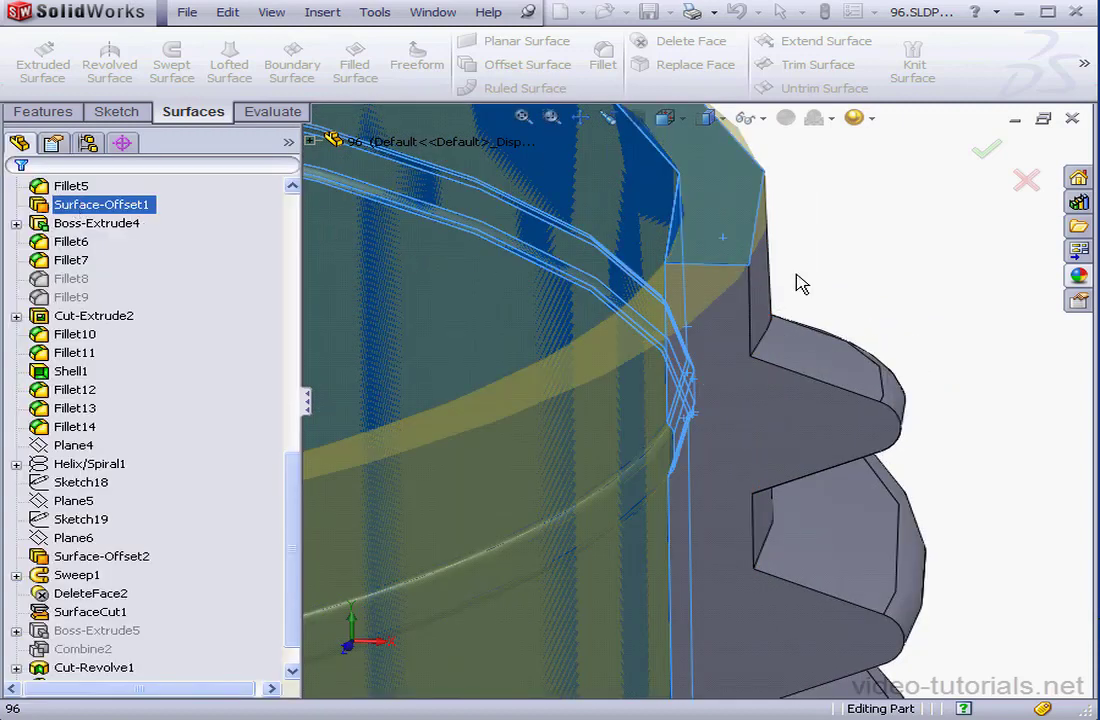
Turn off the section view and show the whole bottle in isometric view
left_click(636, 119)
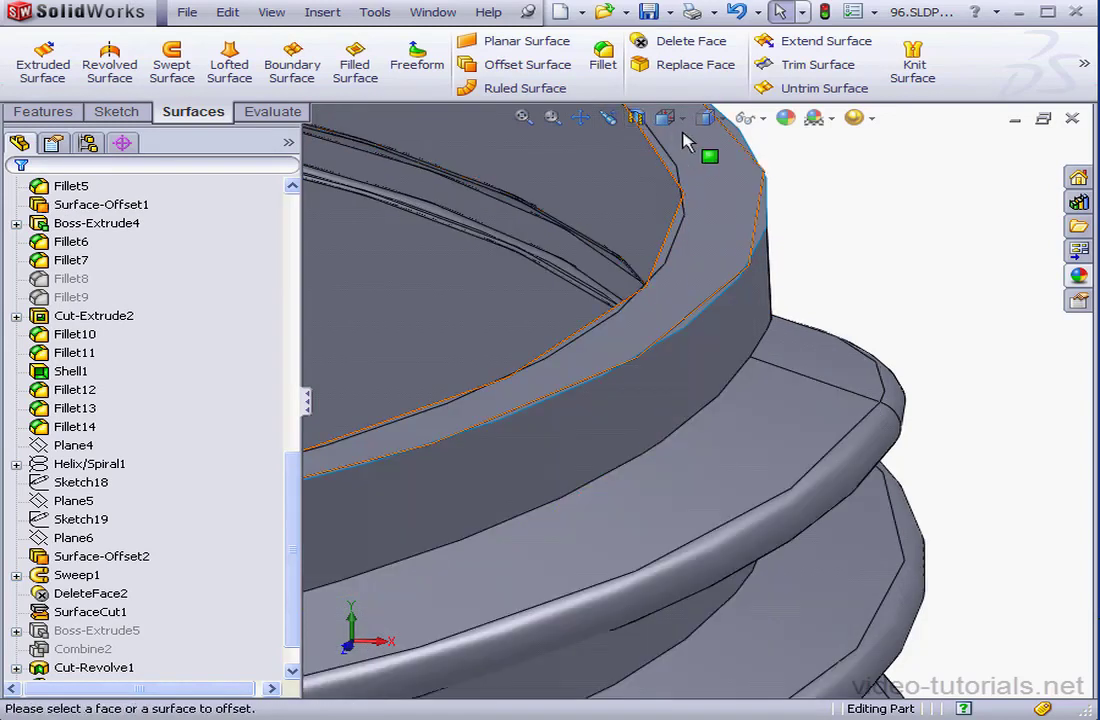
left_click(682, 118)
left_click(729, 141)
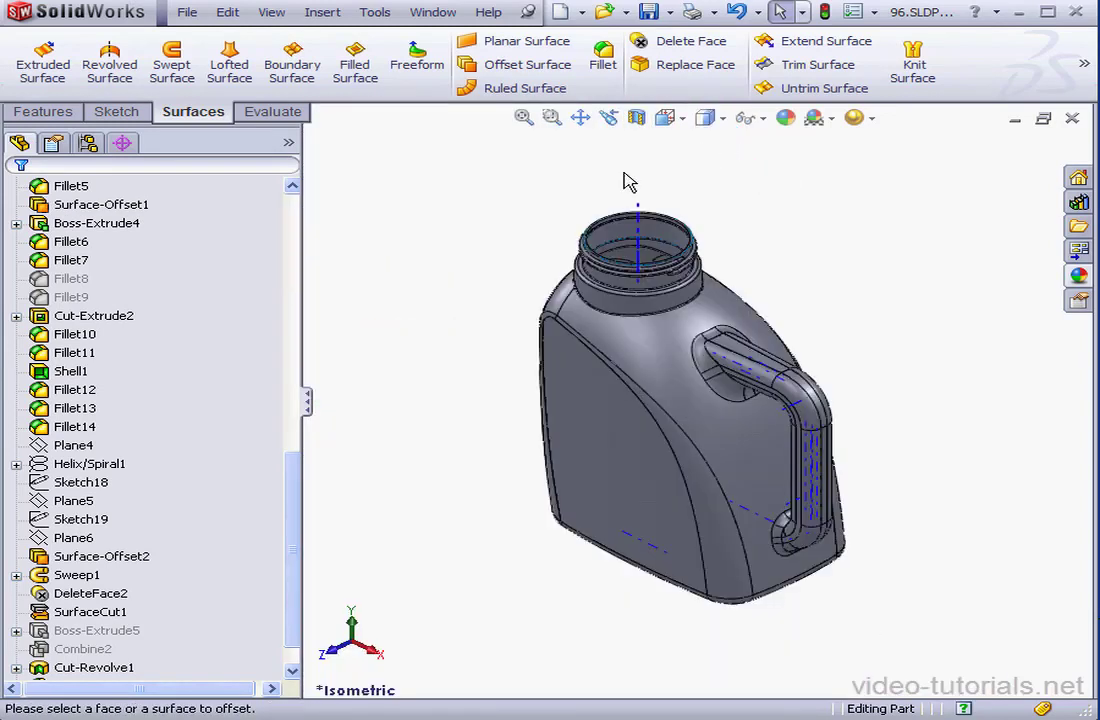
Hide the bottle's solid body Fillet15, leaving only the copied neck surface displayed
left_click_drag(290, 493, 312, 194)
left_click(16, 260)
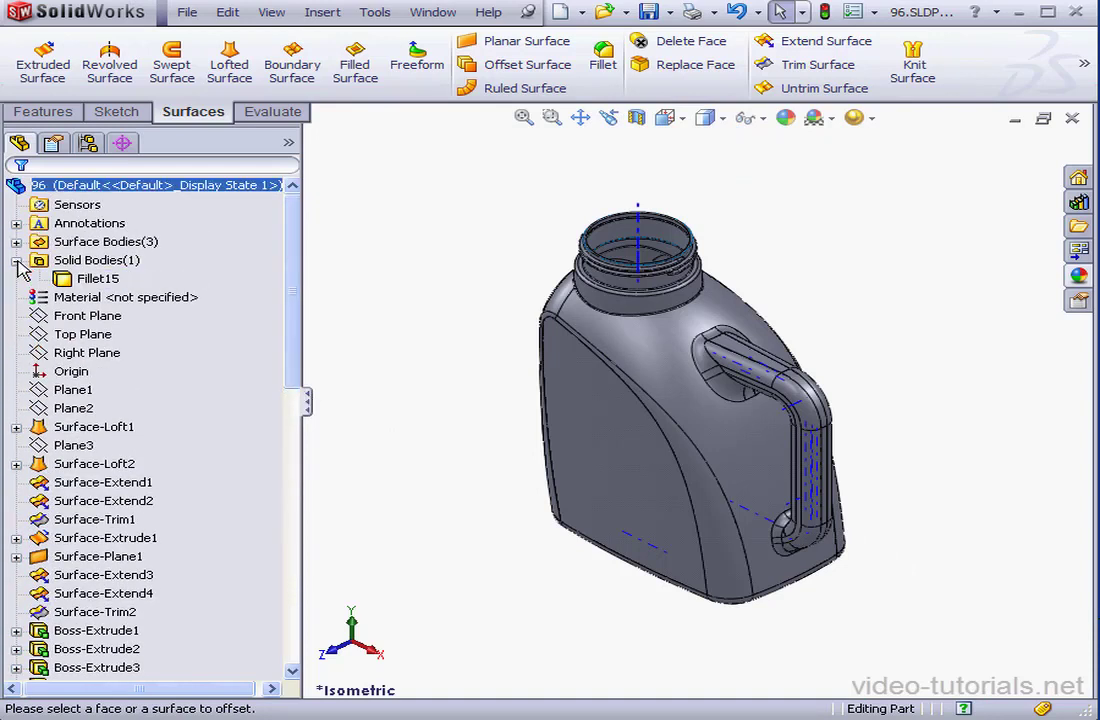
right_click(96, 278)
left_click(105, 250)
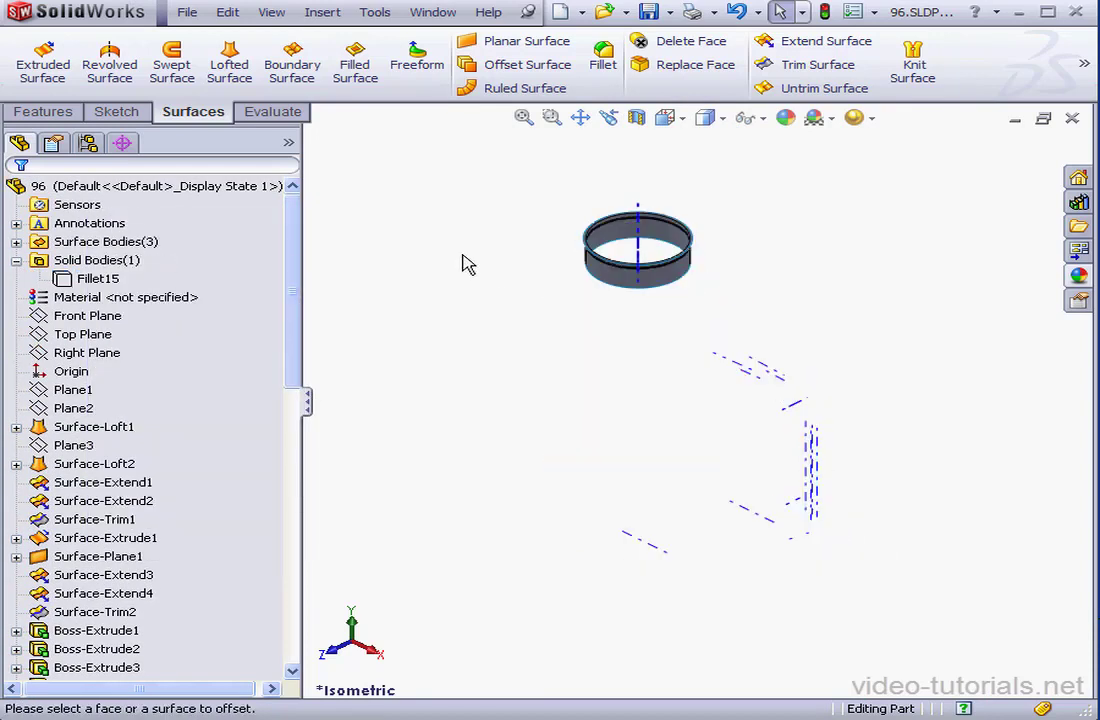
Turn off the display of temporary axes
left_click(766, 119)
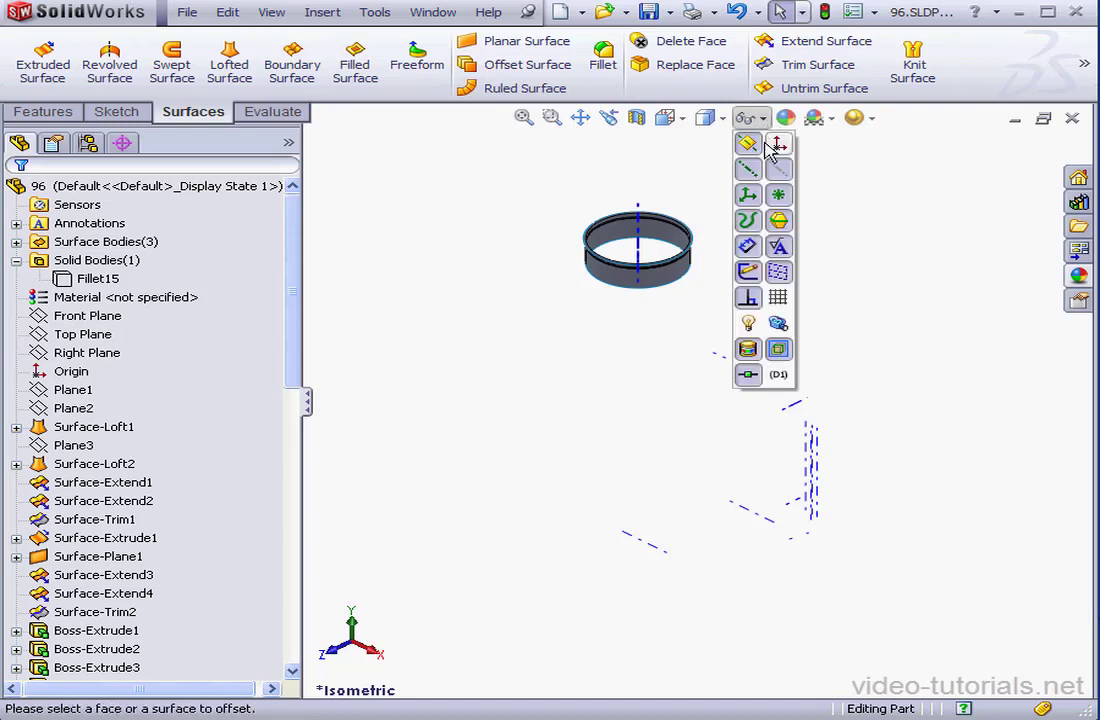
left_click(785, 172)
left_click(481, 206)
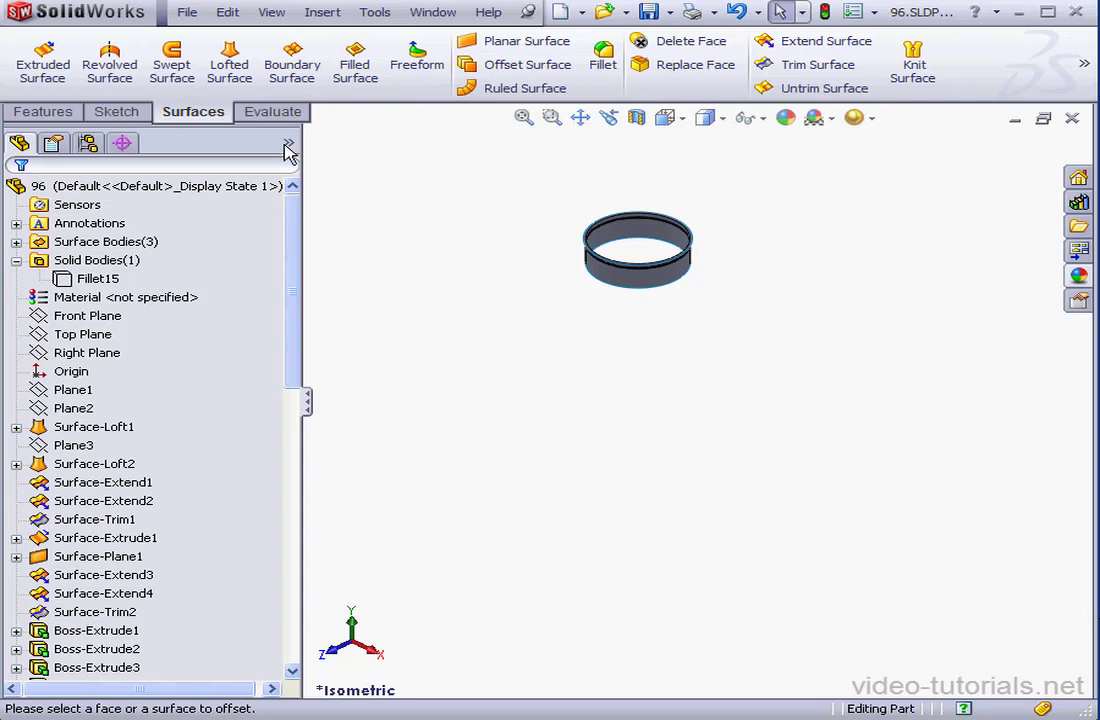
Export the copied neck surface in IGES (*.igs) format under the file name 96-01
left_click(190, 14)
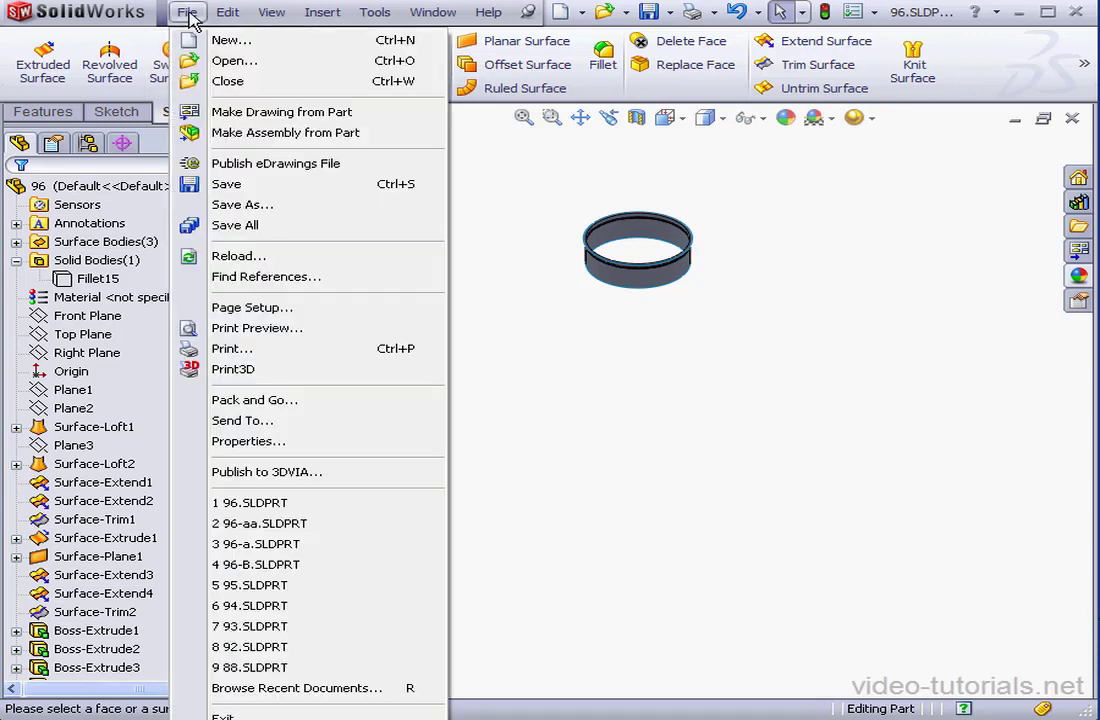
left_click(243, 206)
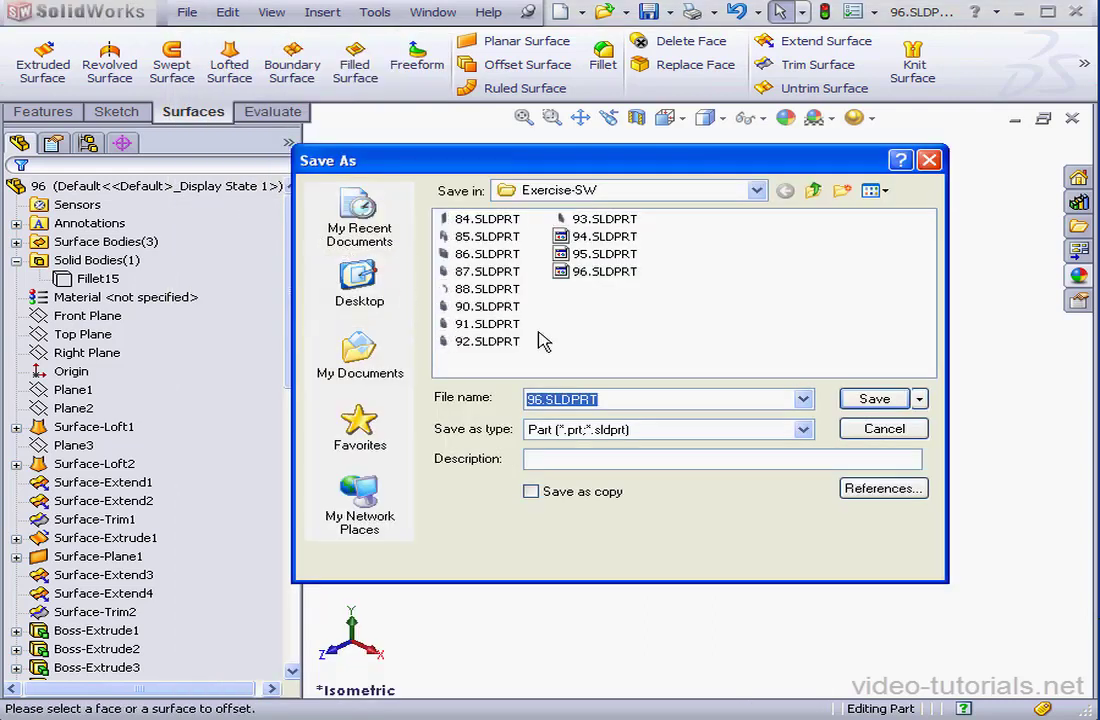
left_click(803, 430)
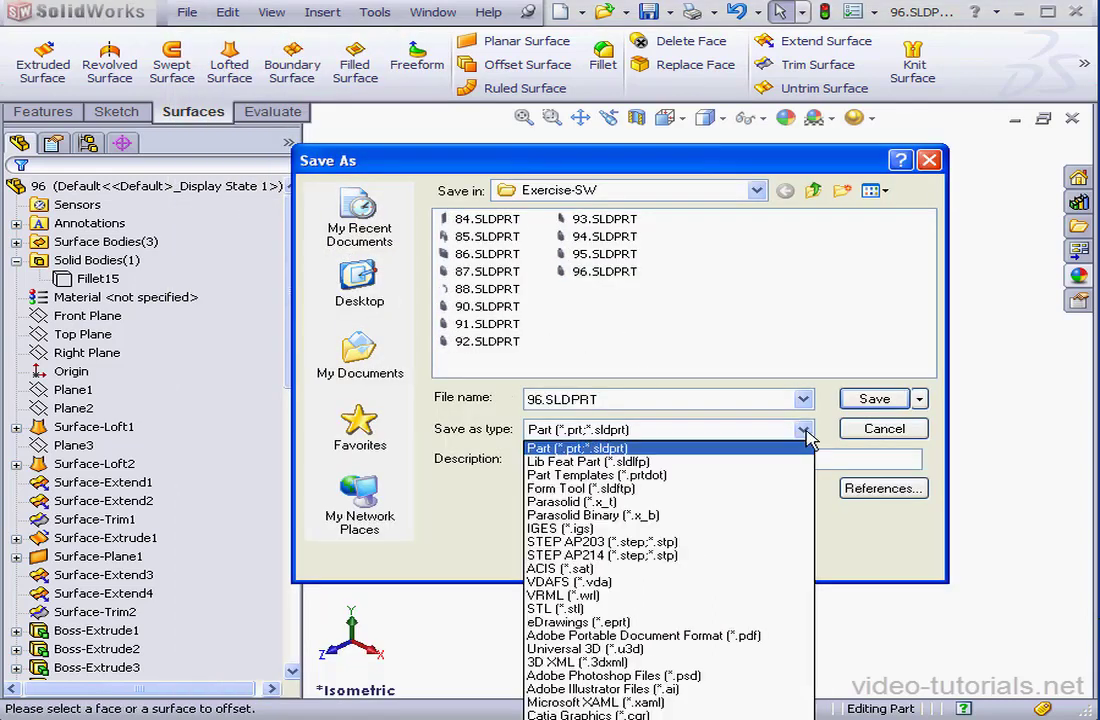
left_click(626, 530)
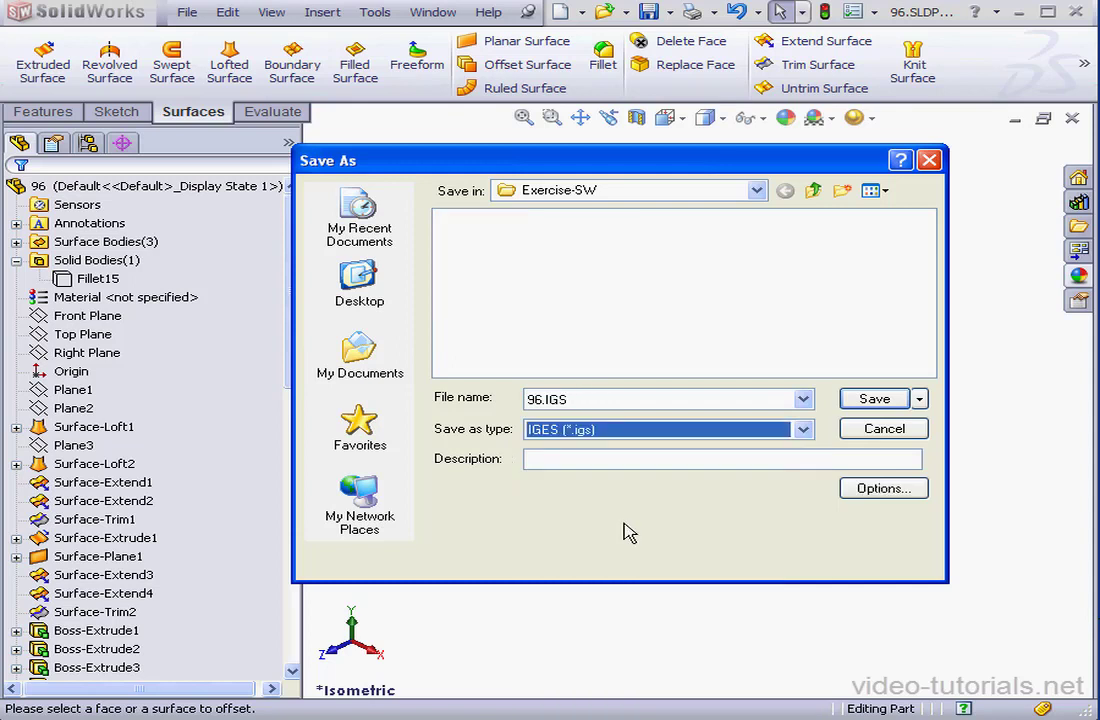
double_click(543, 399)
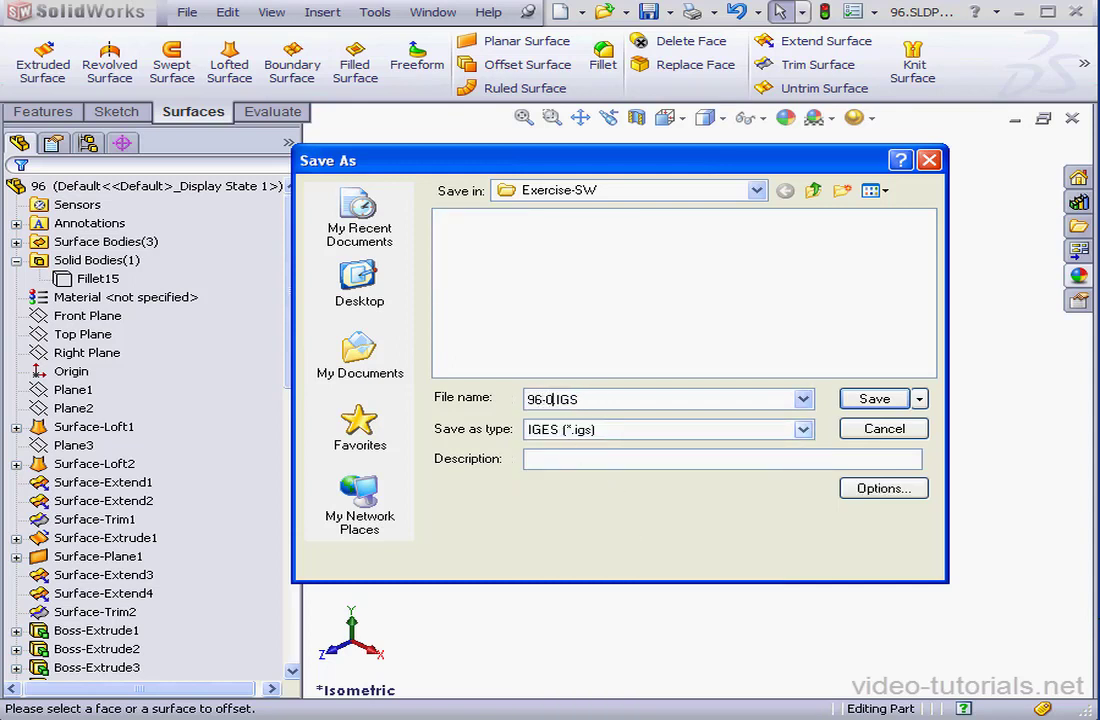
left_click(876, 400)
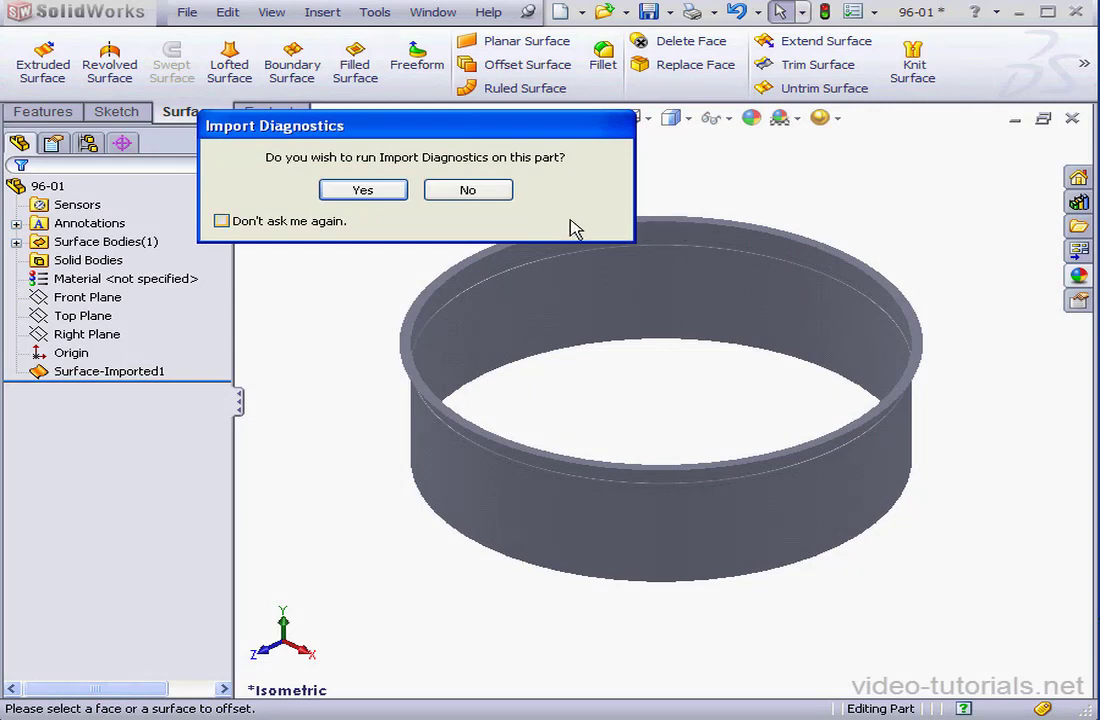
Run Import Diagnostics on the imported 96-01 part and examine the edges of each gap between faces
left_click(380, 192)
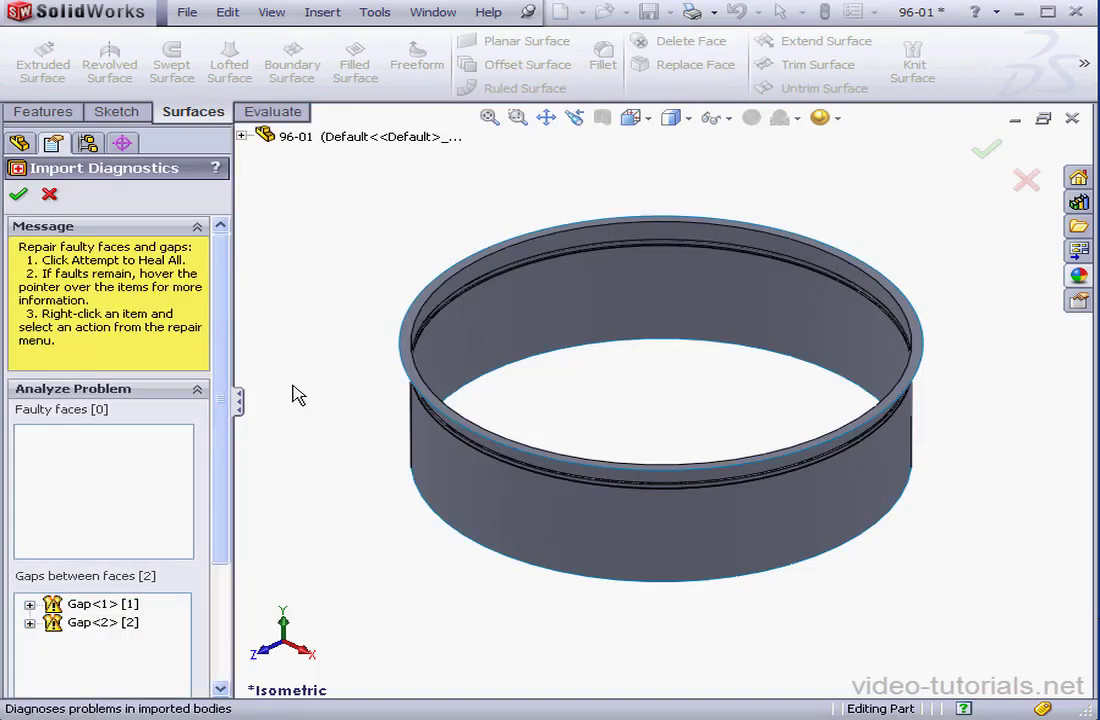
scroll(230, 511, "down", 3)
left_click(30, 482)
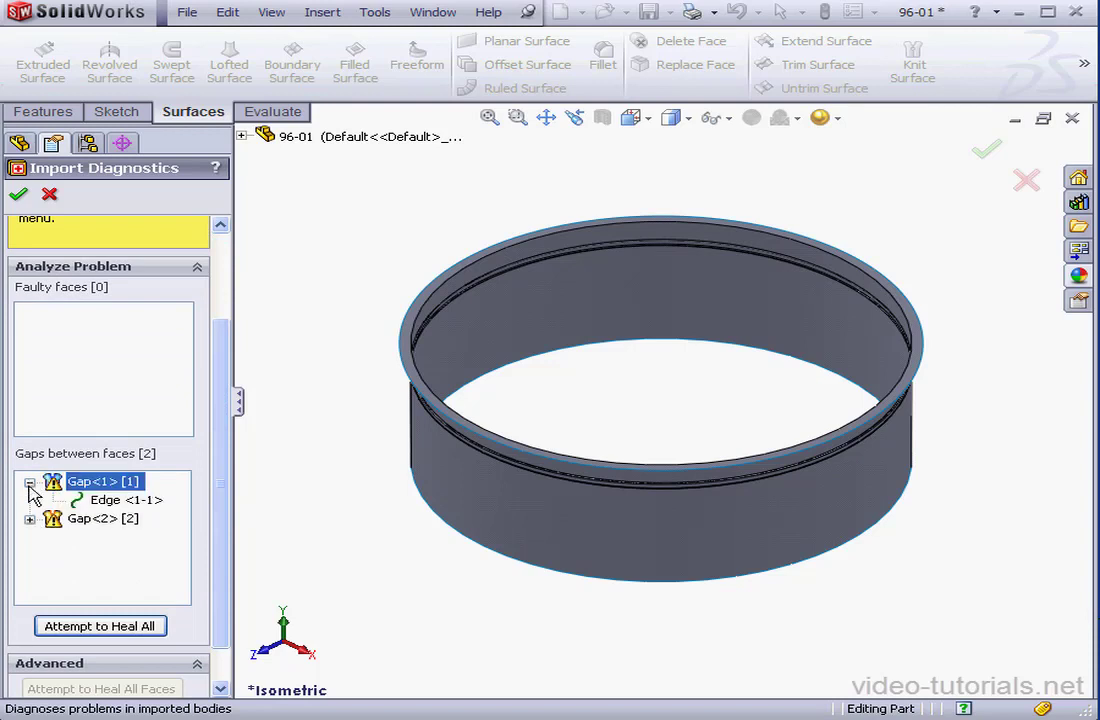
left_click(30, 519)
left_click(115, 500)
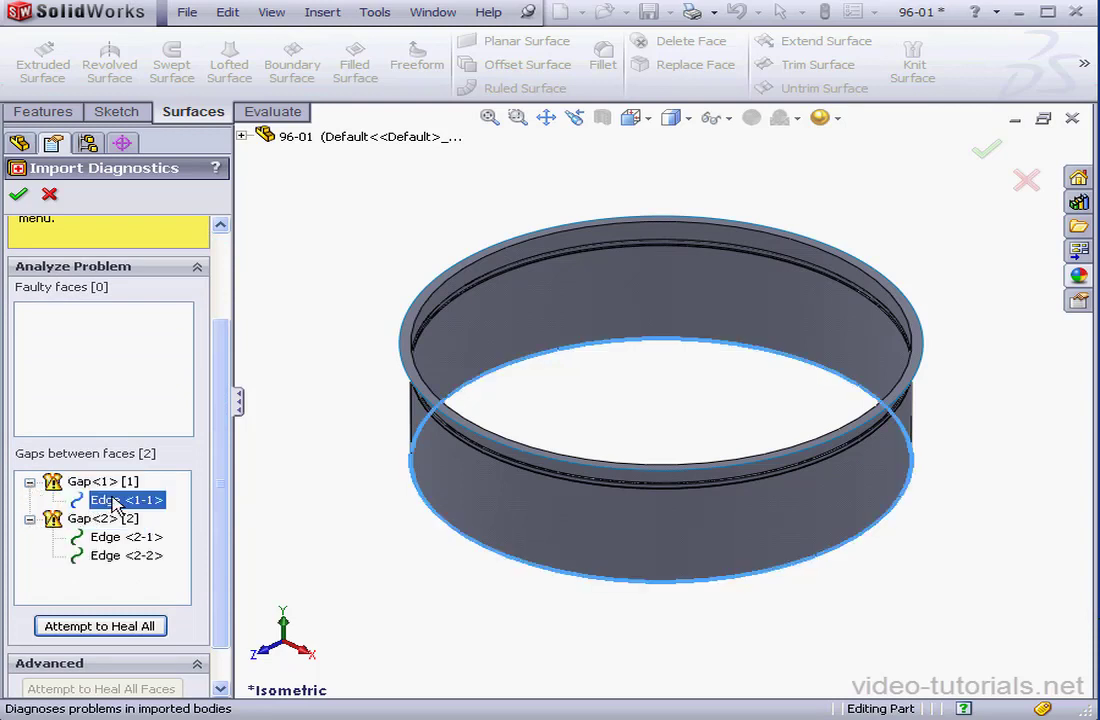
left_click(123, 540)
left_click(122, 556)
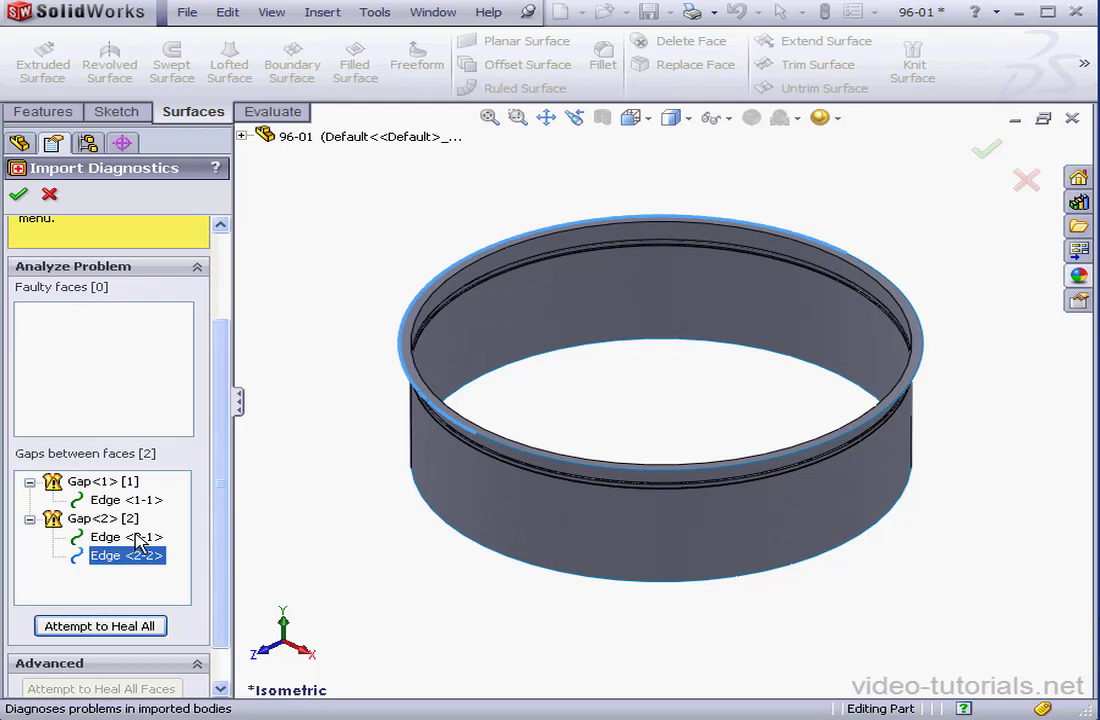
left_click(18, 194)
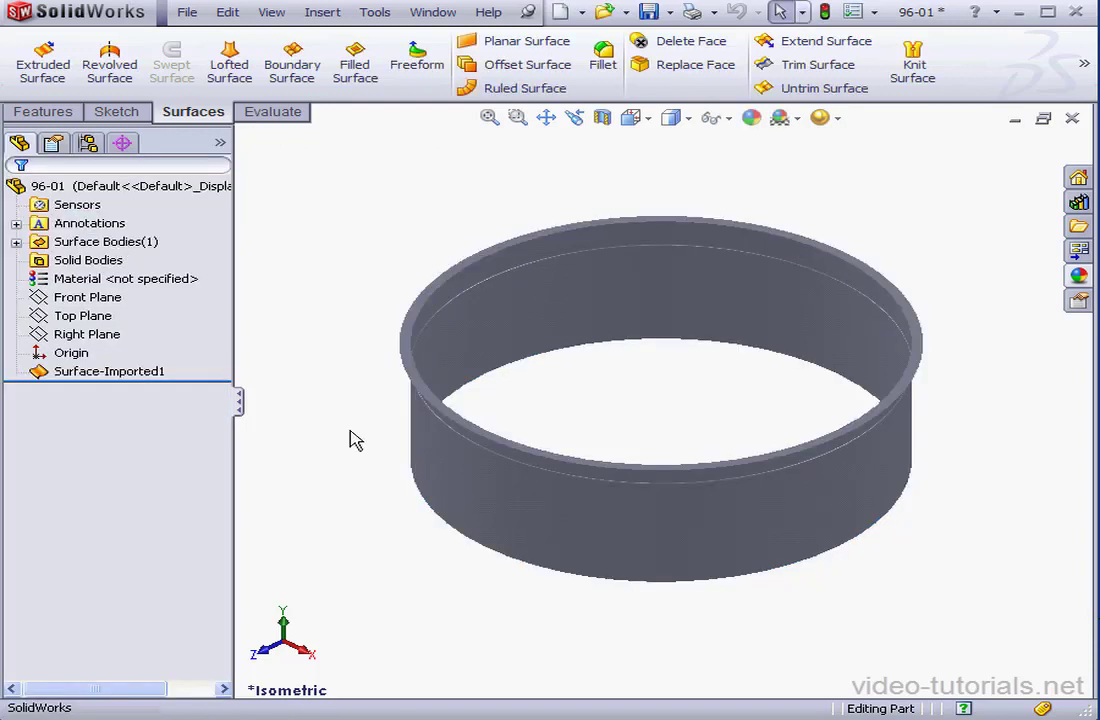
Extend the imported neck surface from its lower circular edge by 20 mm, using the same surface type
left_click(840, 44)
left_click(858, 538)
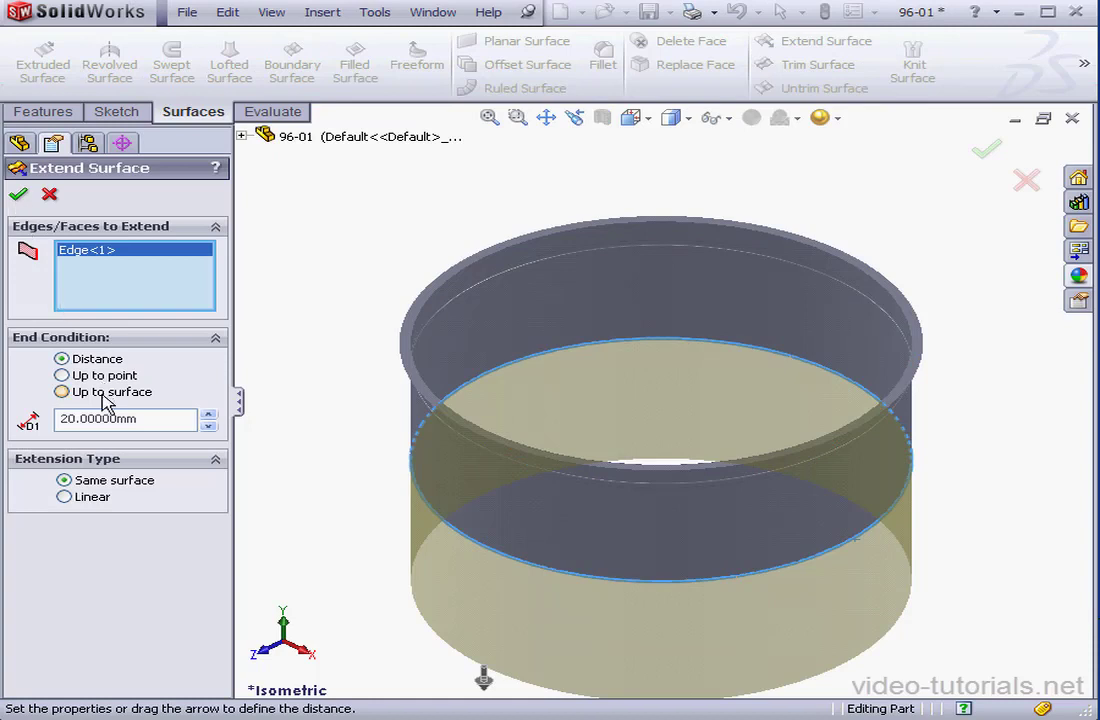
left_click(18, 194)
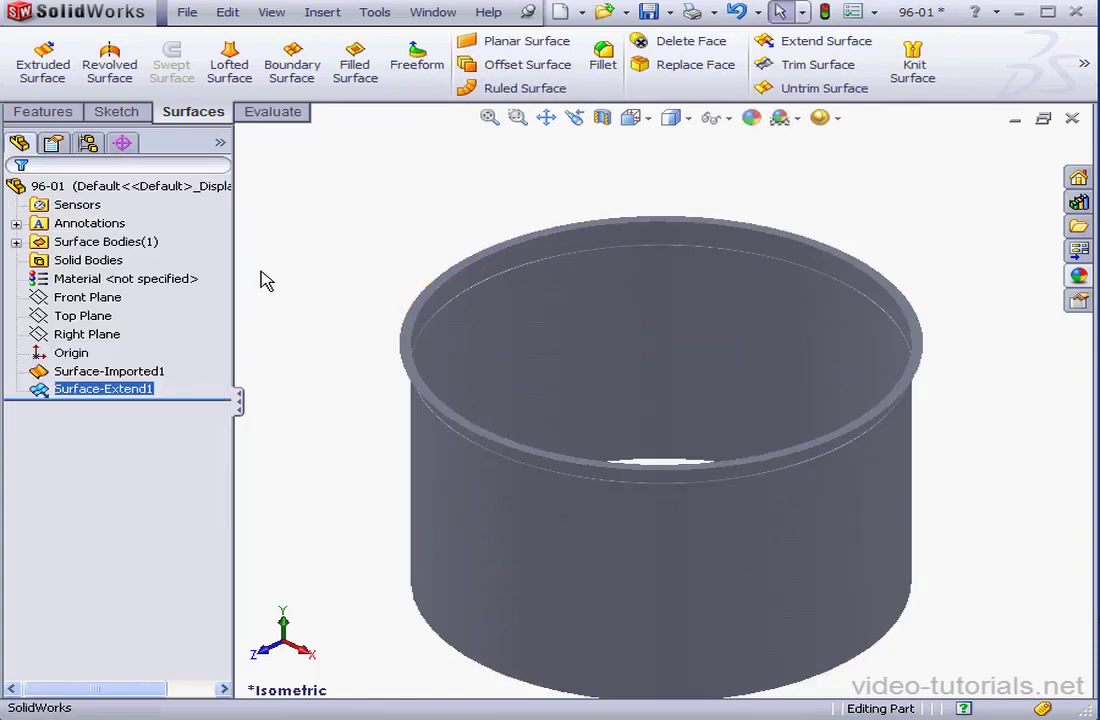
Start a sketch on the Front Plane and draw a line across the full neck width, sloping about 10° down to the right
right_click(103, 303)
left_click(118, 262)
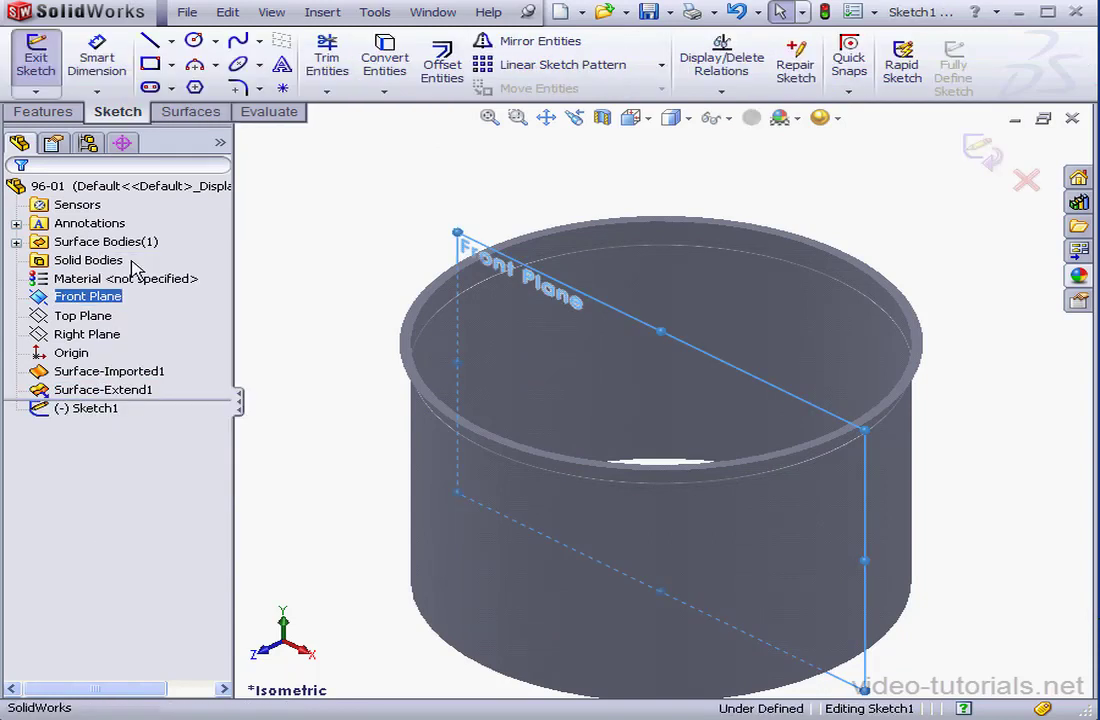
left_click(633, 117)
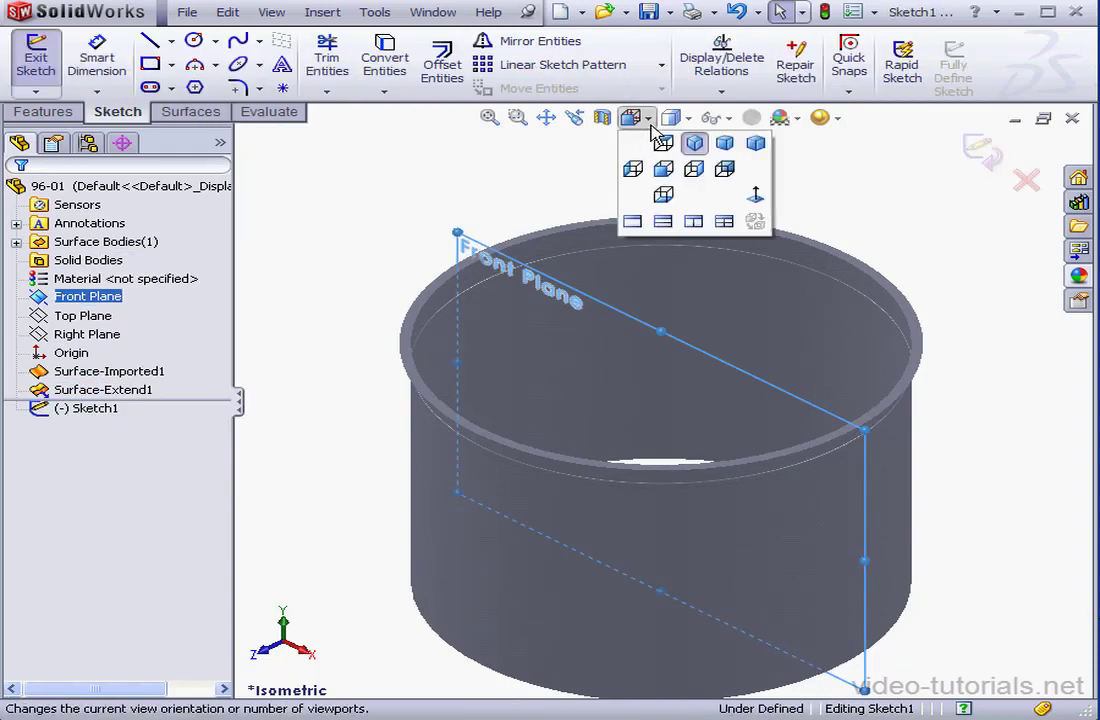
left_click(755, 210)
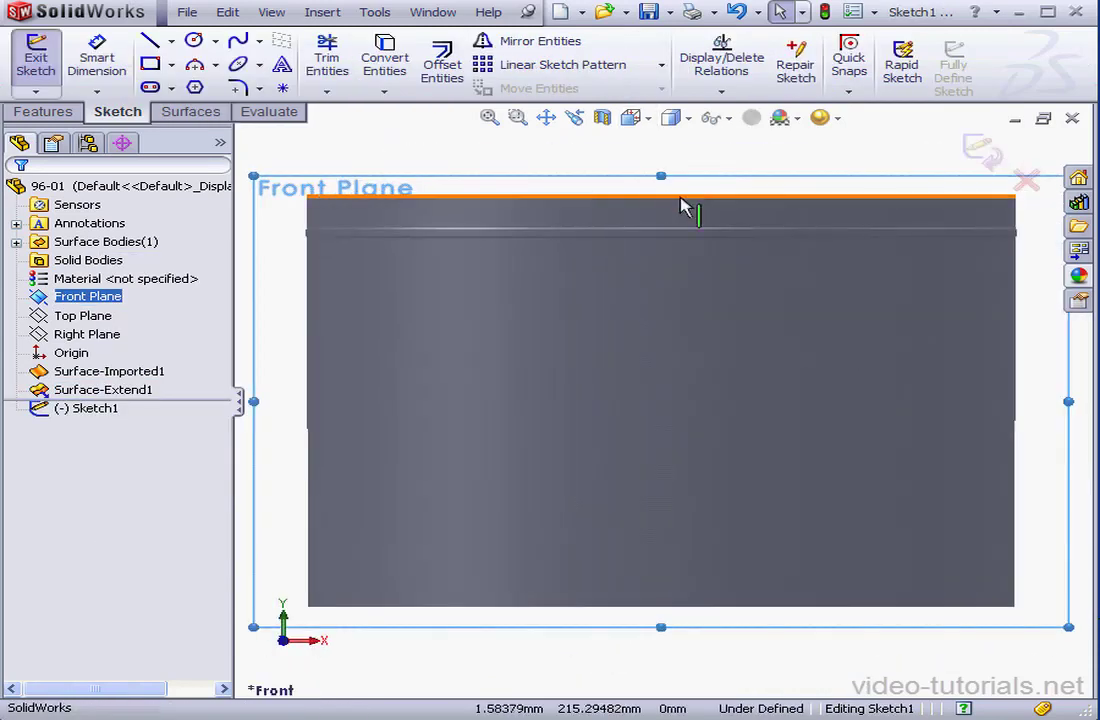
left_click(152, 40)
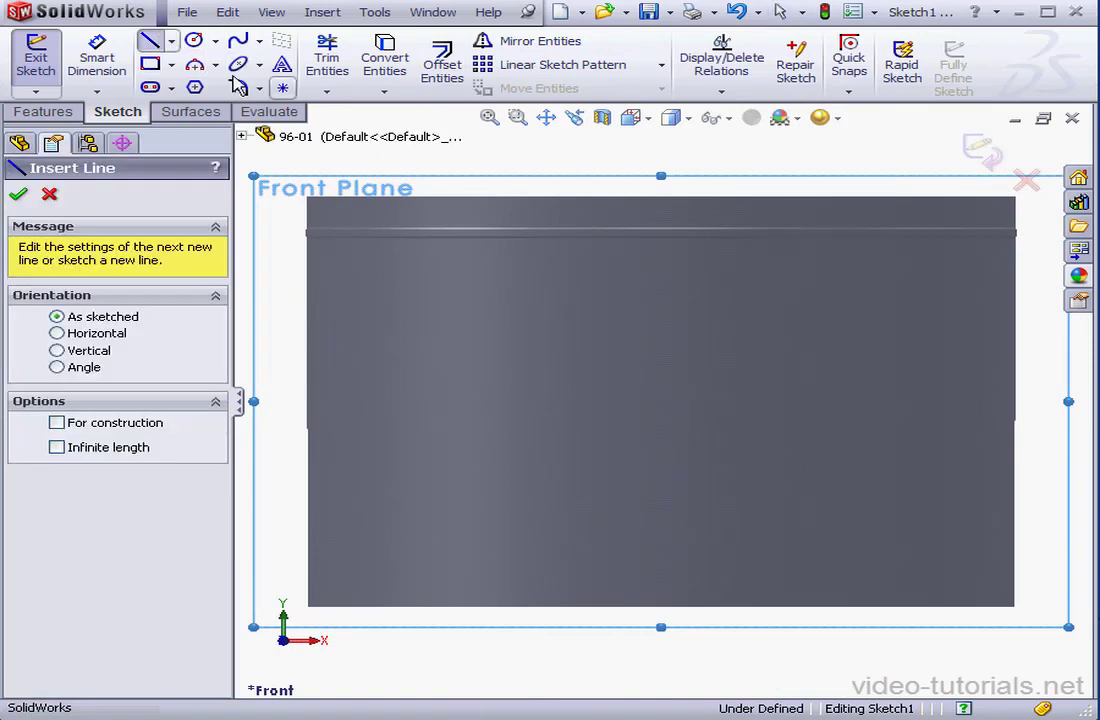
left_click(1042, 485)
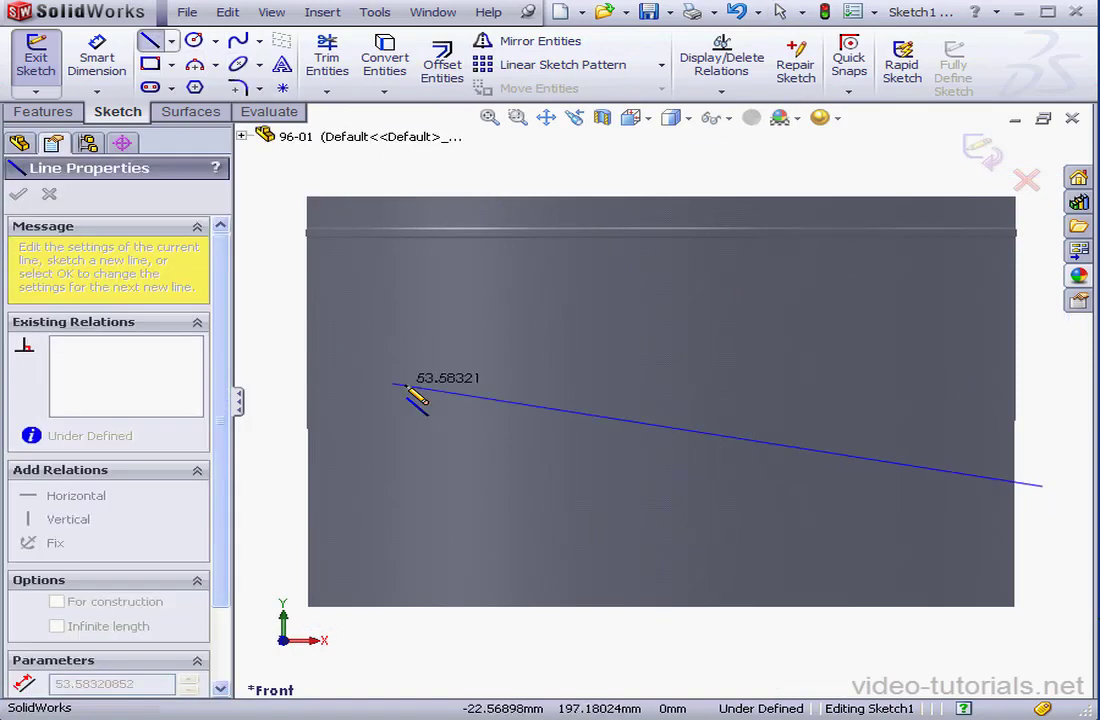
left_click(271, 369)
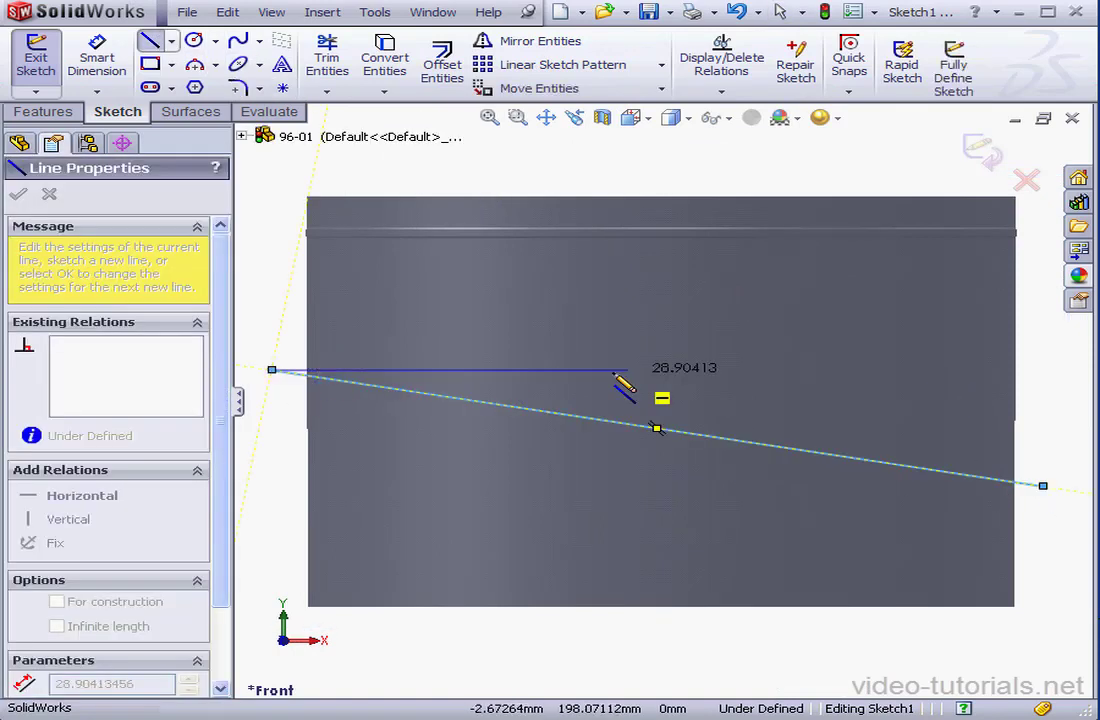
Add a horizontal line about 62 mm long from the slanted line's left endpoint and make it construction geometry
left_click(1043, 369)
right_click(1052, 365)
left_click(1070, 365)
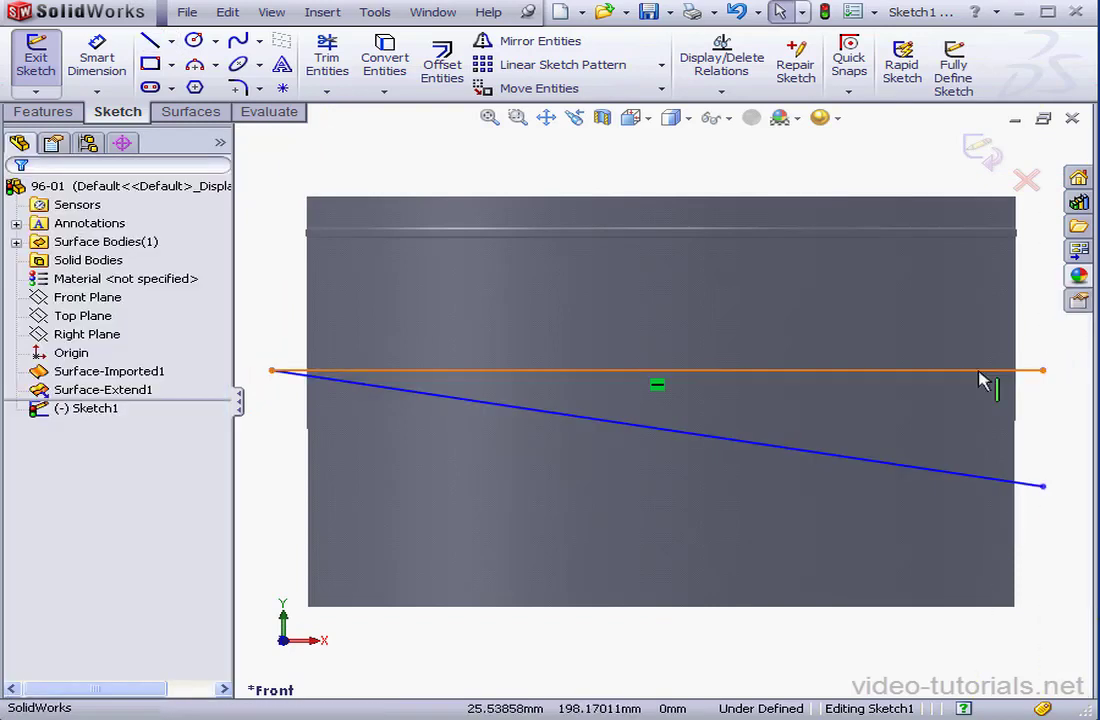
left_click(976, 370)
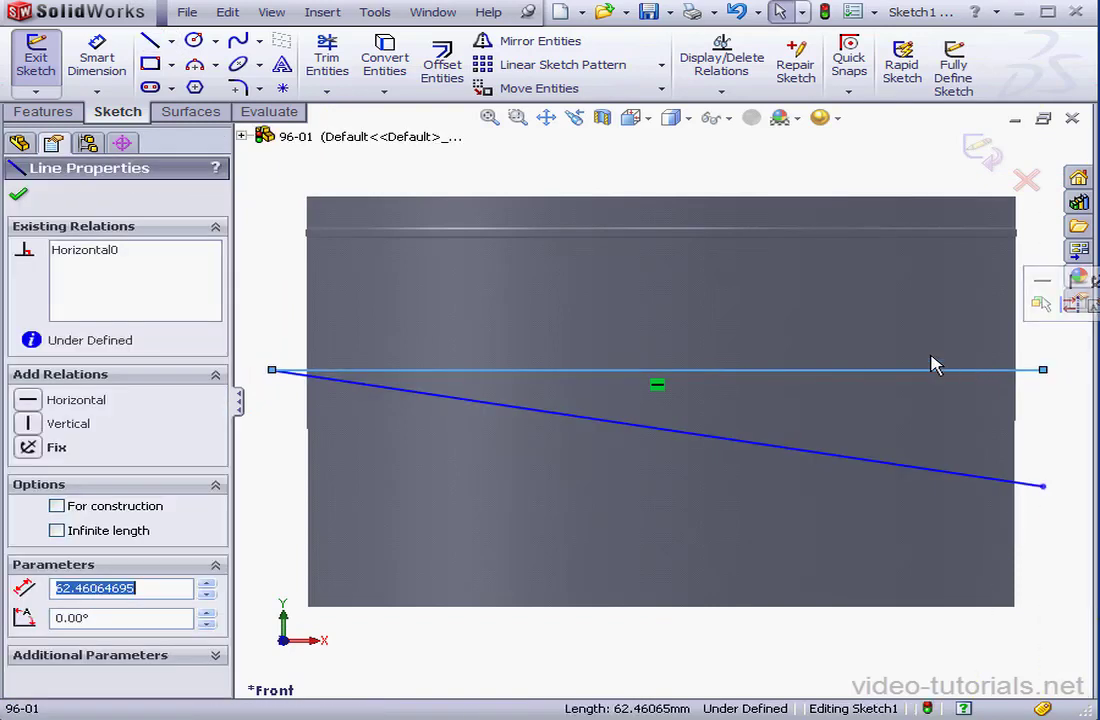
left_click(57, 507)
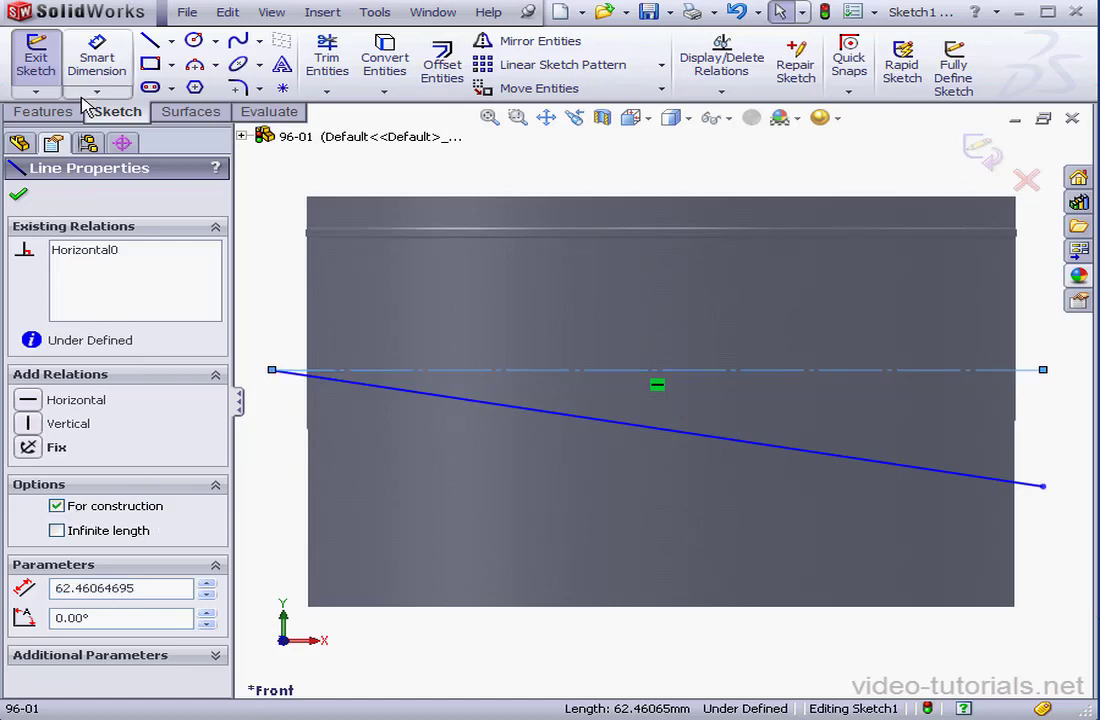
Dimension the angle between the horizontal construction line and the slanted line as 8°
left_click(97, 58)
left_click(437, 378)
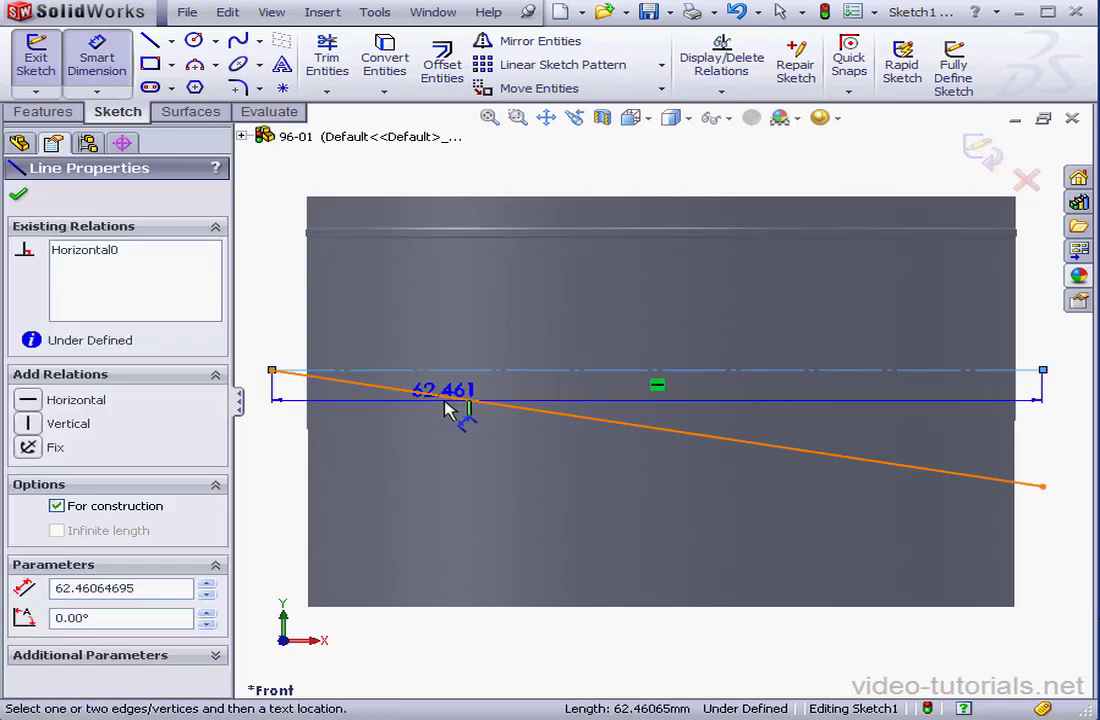
left_click(444, 404)
left_click(450, 400)
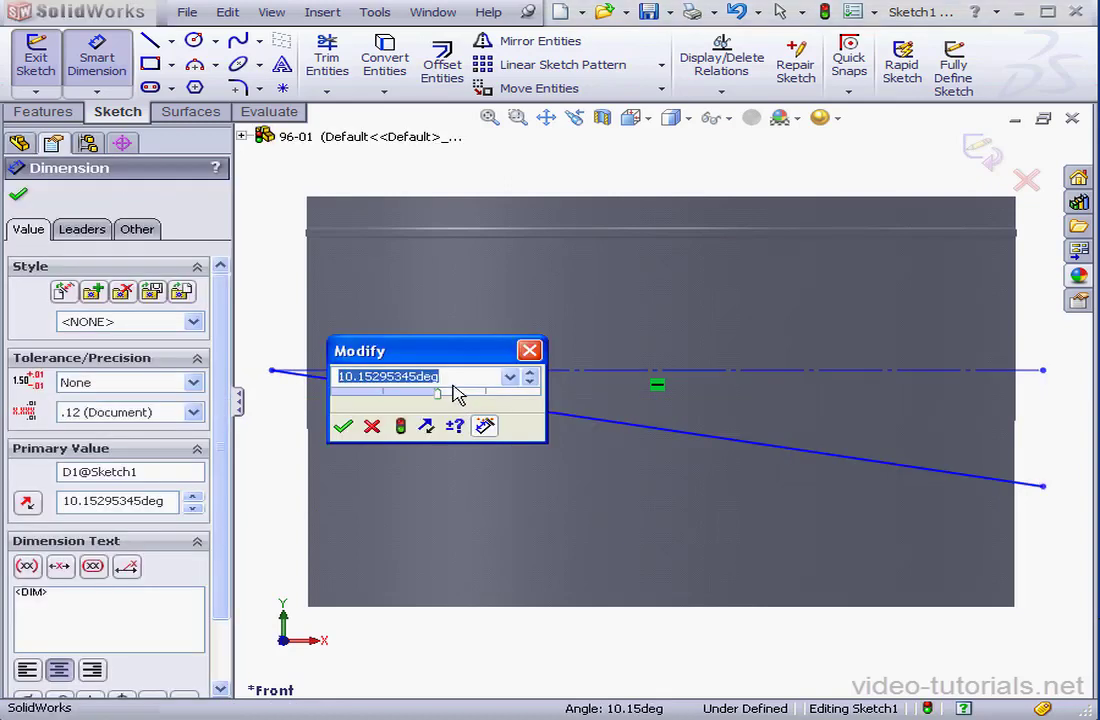
type("8")
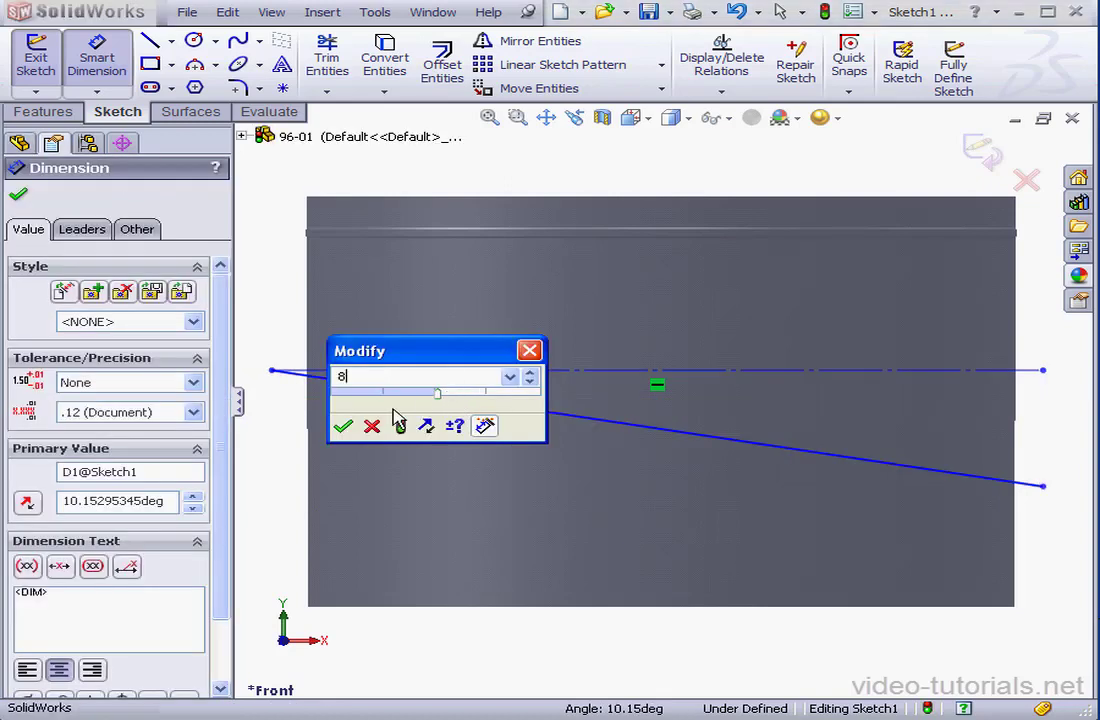
left_click(343, 427)
Dimension the lines' shared left endpoint 20 mm below the neck's top edge and finish the sketch
left_click(273, 371)
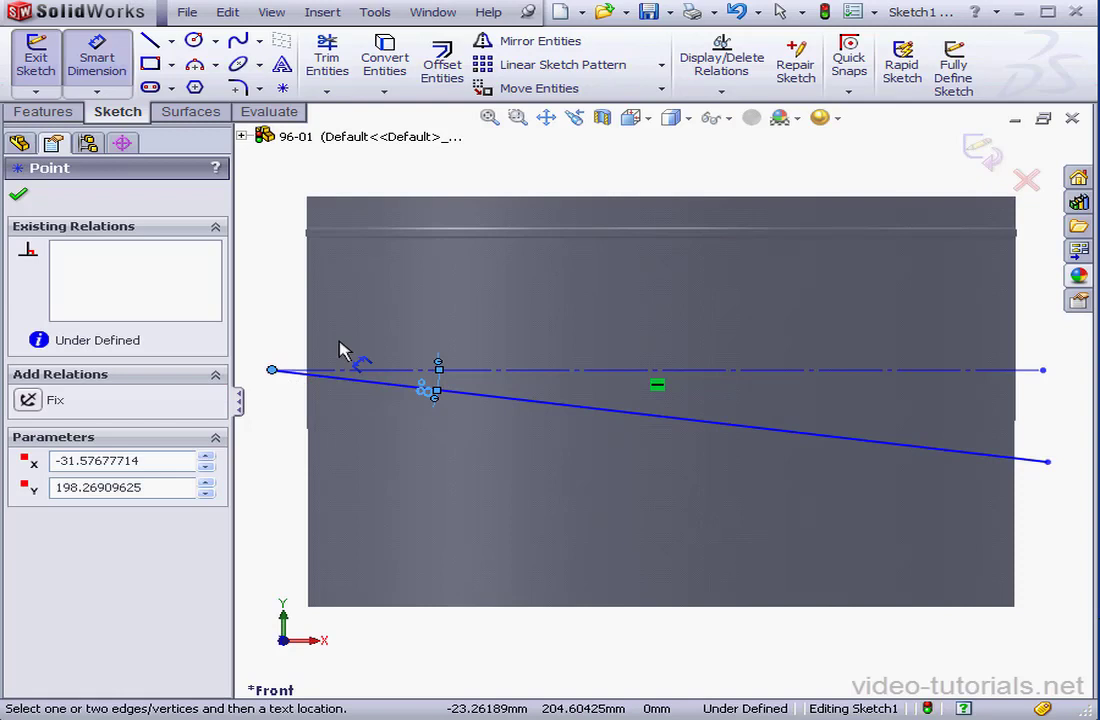
left_click(383, 197)
left_click(298, 232)
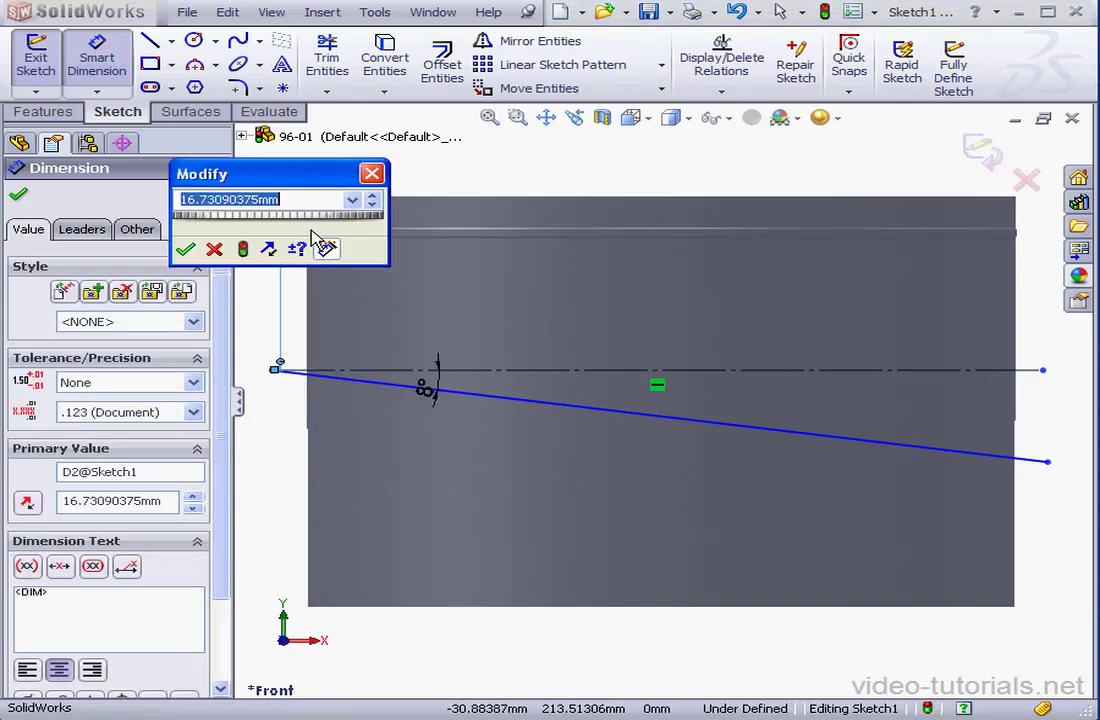
type("20")
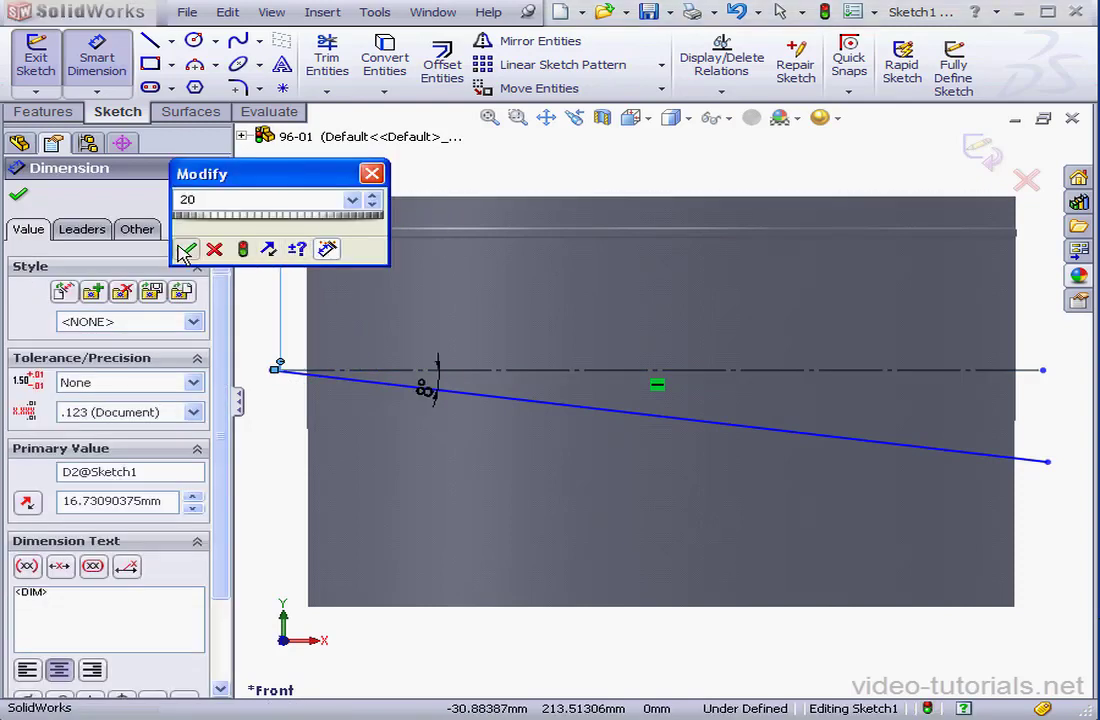
left_click(185, 249)
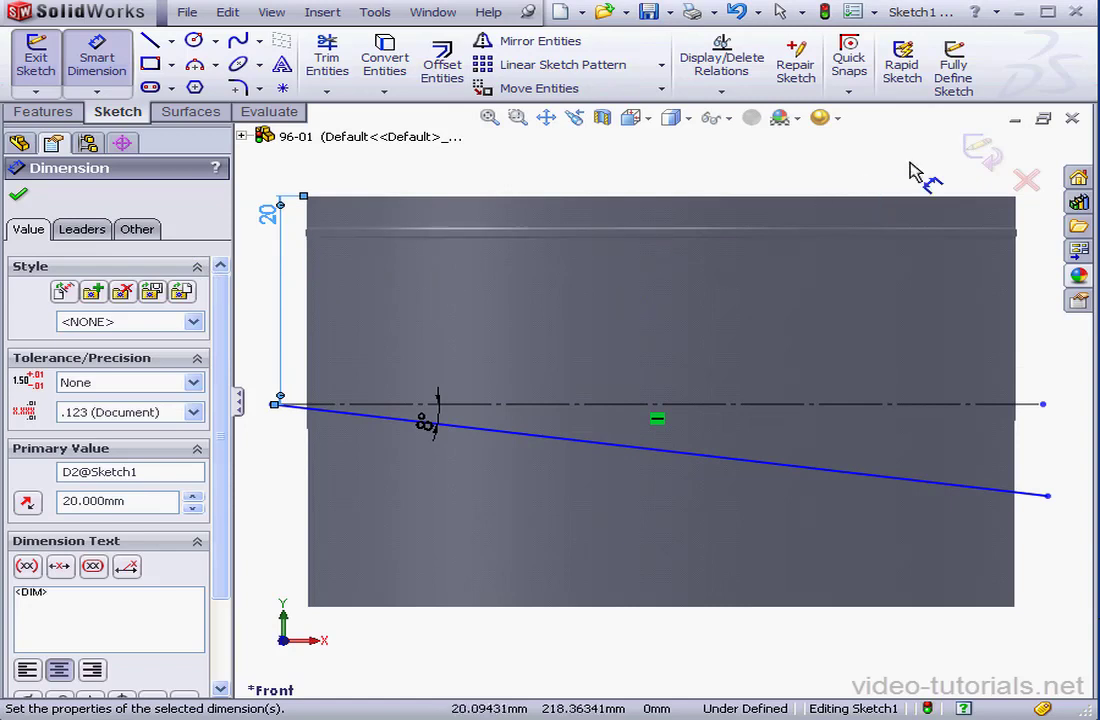
left_click(977, 150)
Extrude the slanted sketch line as a Mid Plane surface 65 mm deep, passing through the whole neck surface
left_click(649, 119)
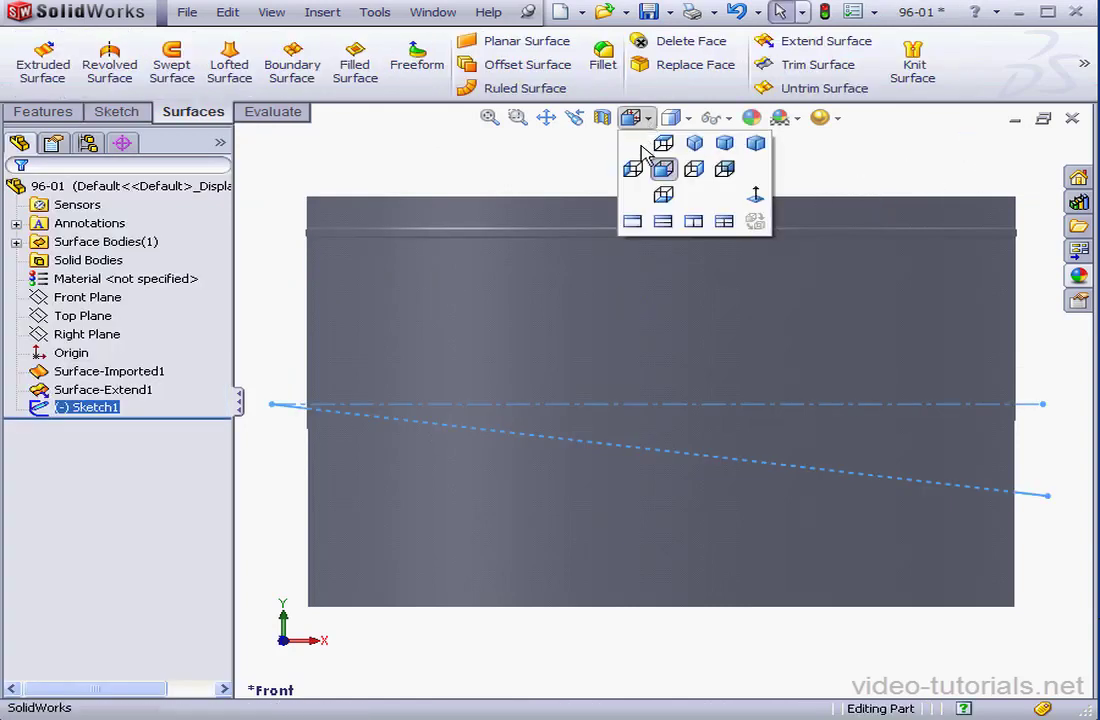
left_click(695, 148)
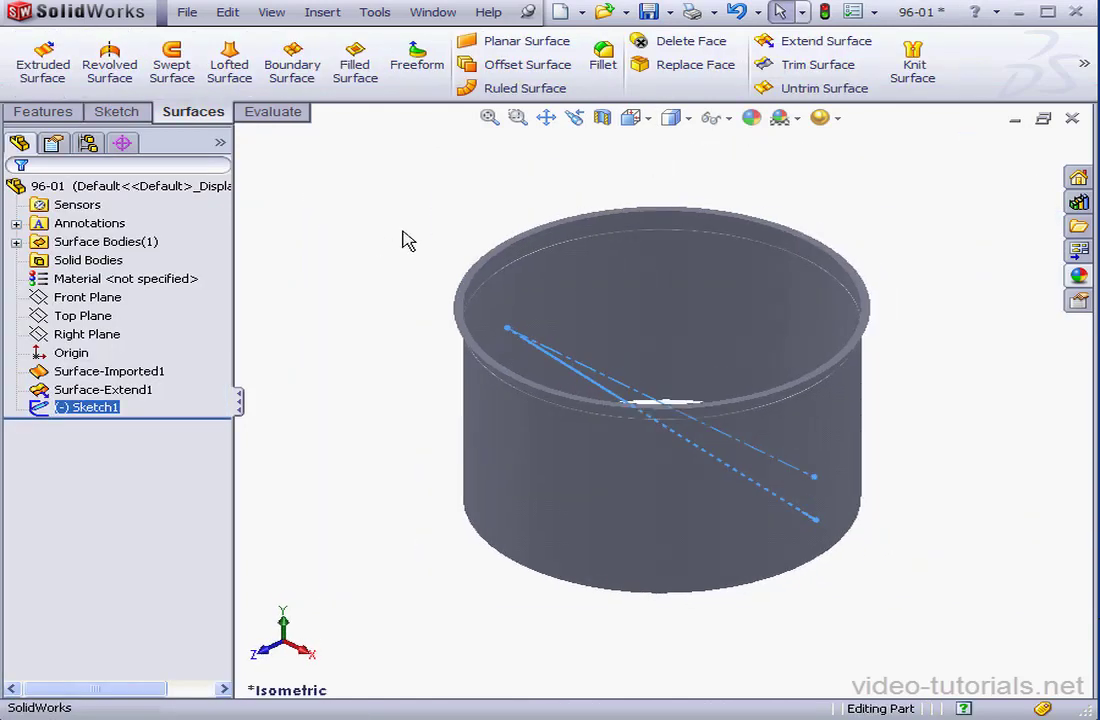
left_click(44, 70)
left_click(208, 313)
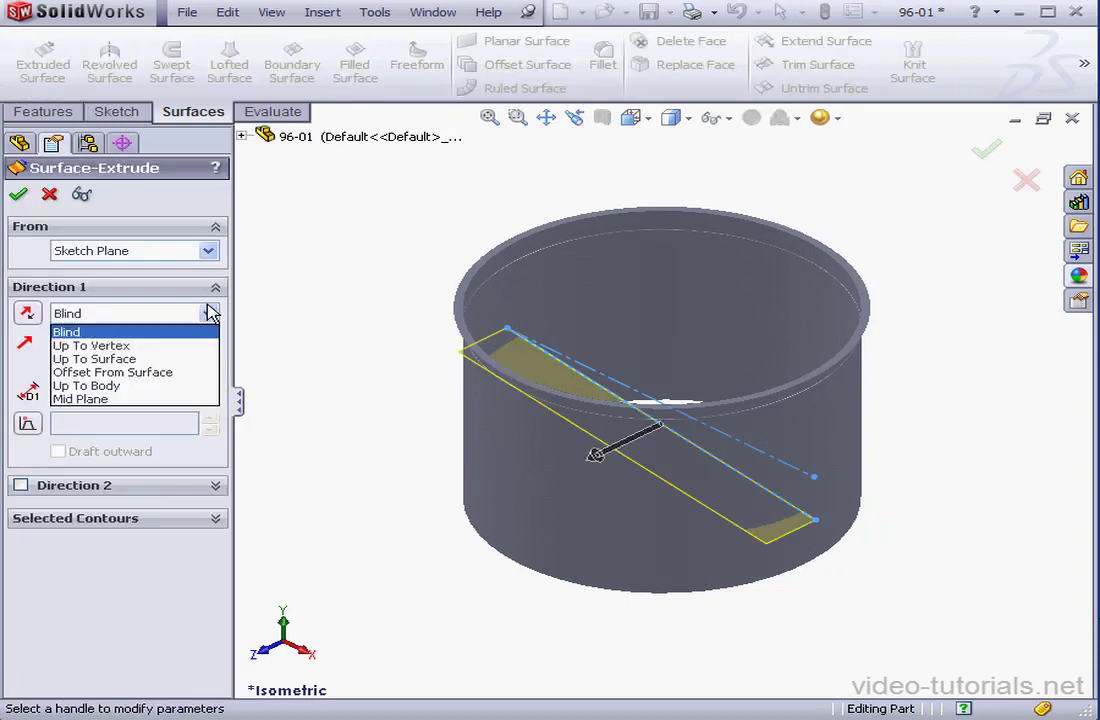
left_click(115, 396)
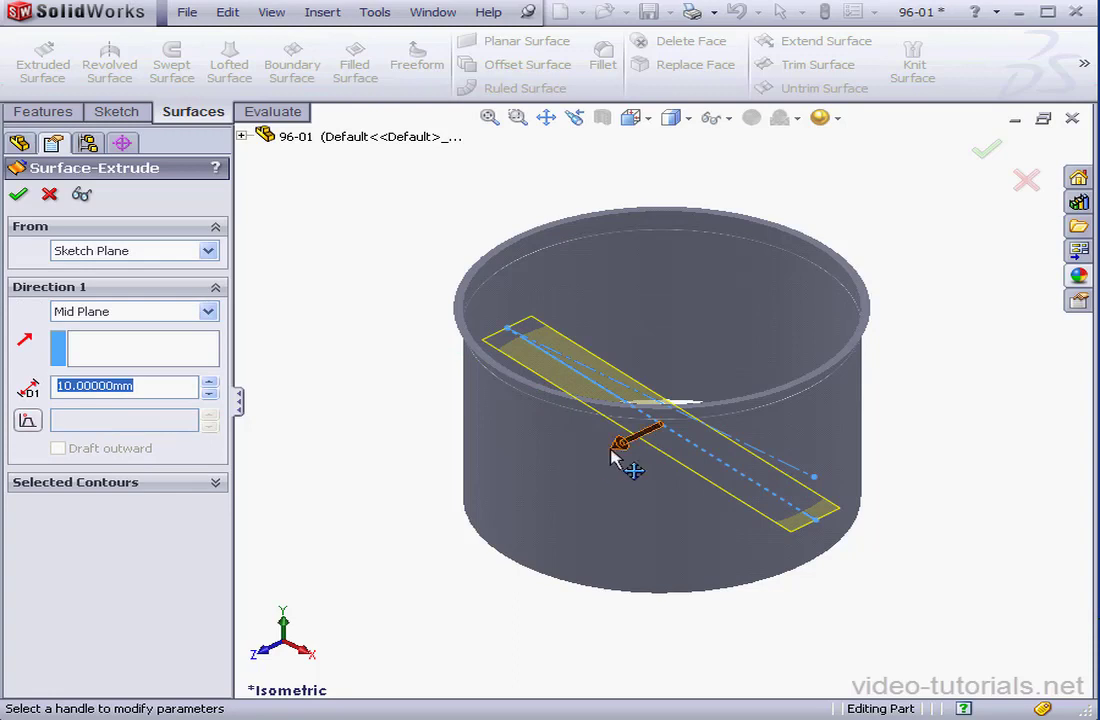
left_click_drag(613, 456, 482, 500)
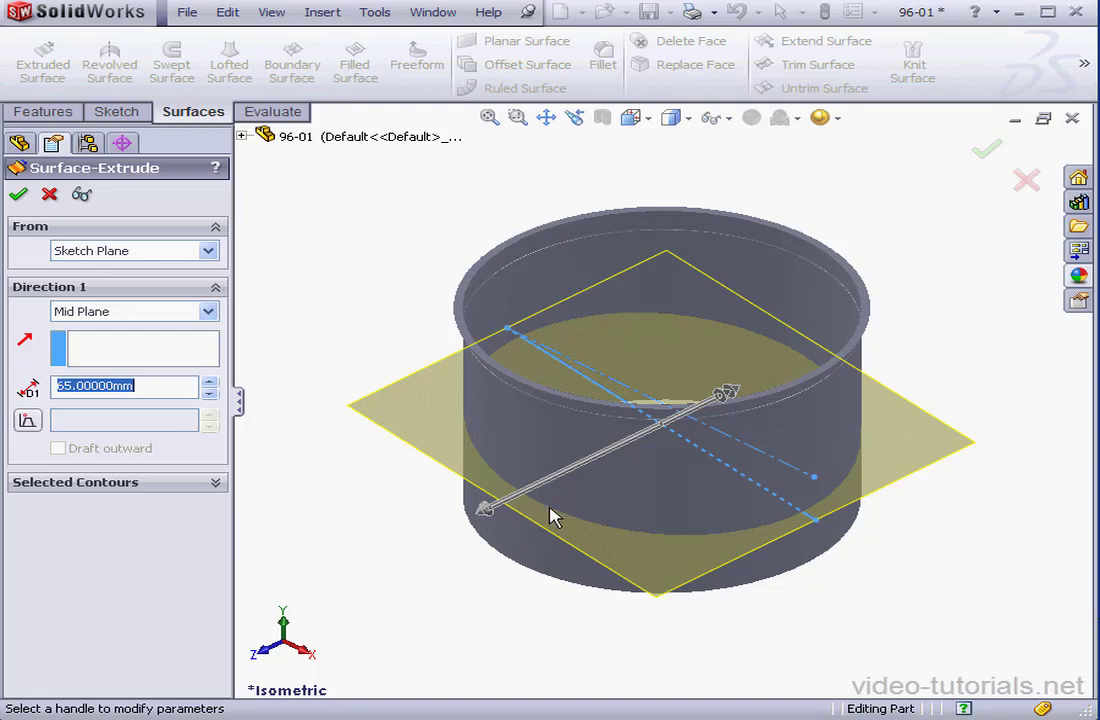
left_click(18, 194)
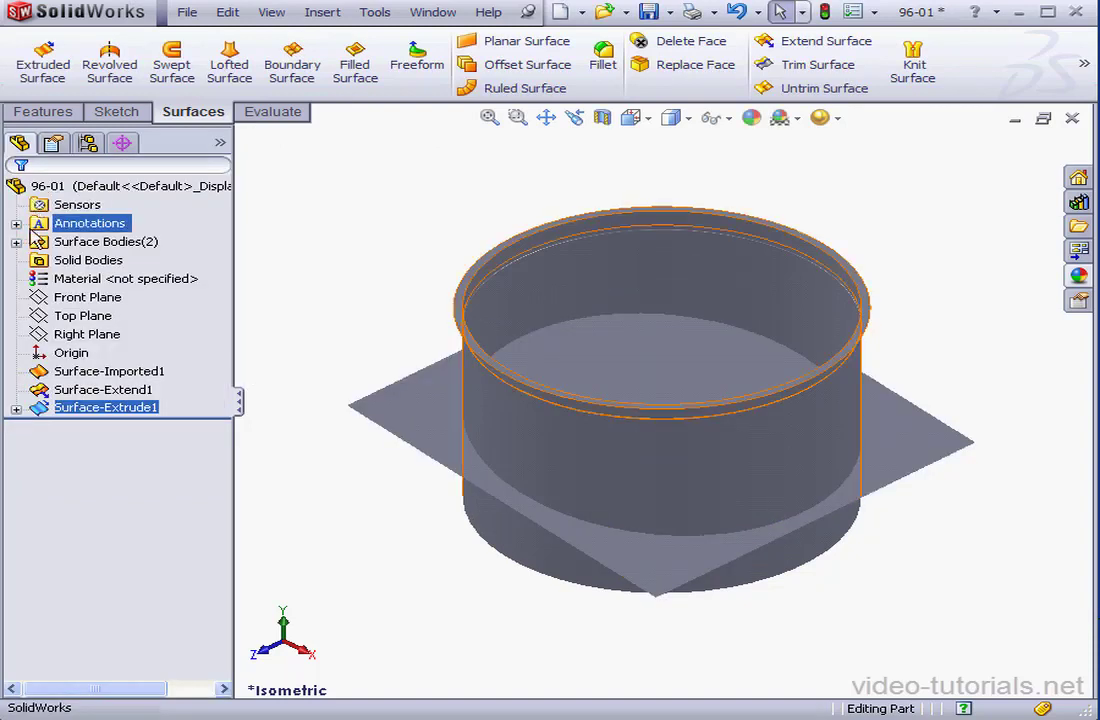
Mutually trim the extended neck surface and the slanted surface, keeping the upper neck and the slanted piece inside it
left_click(898, 229)
left_click(818, 65)
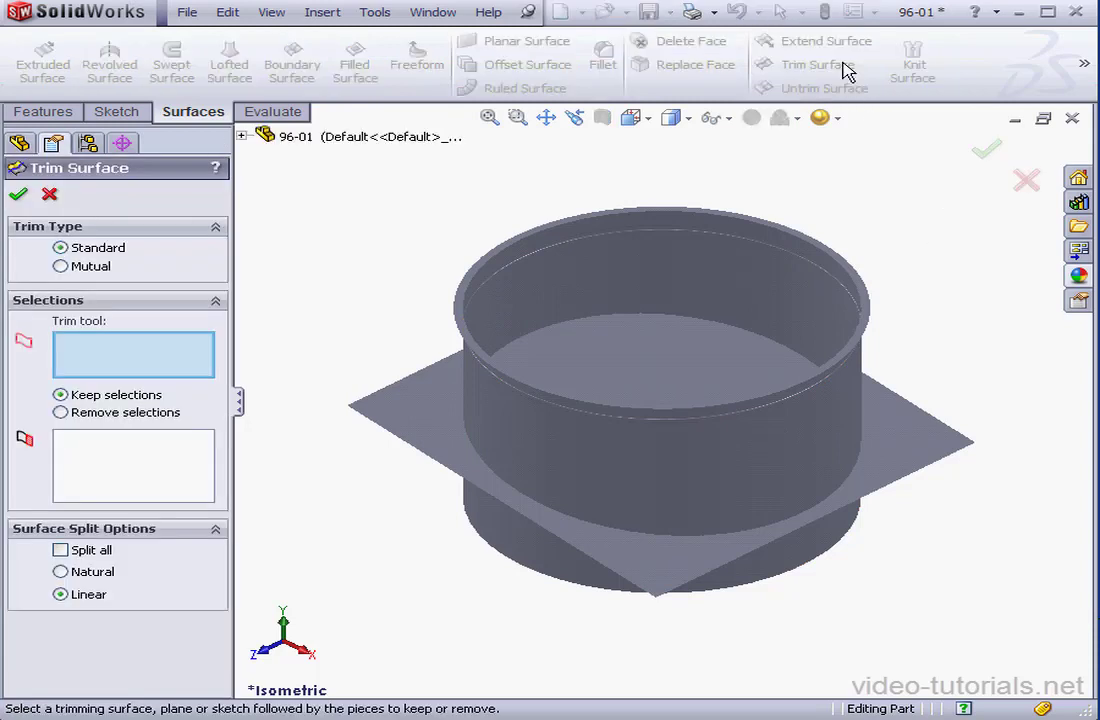
left_click(62, 267)
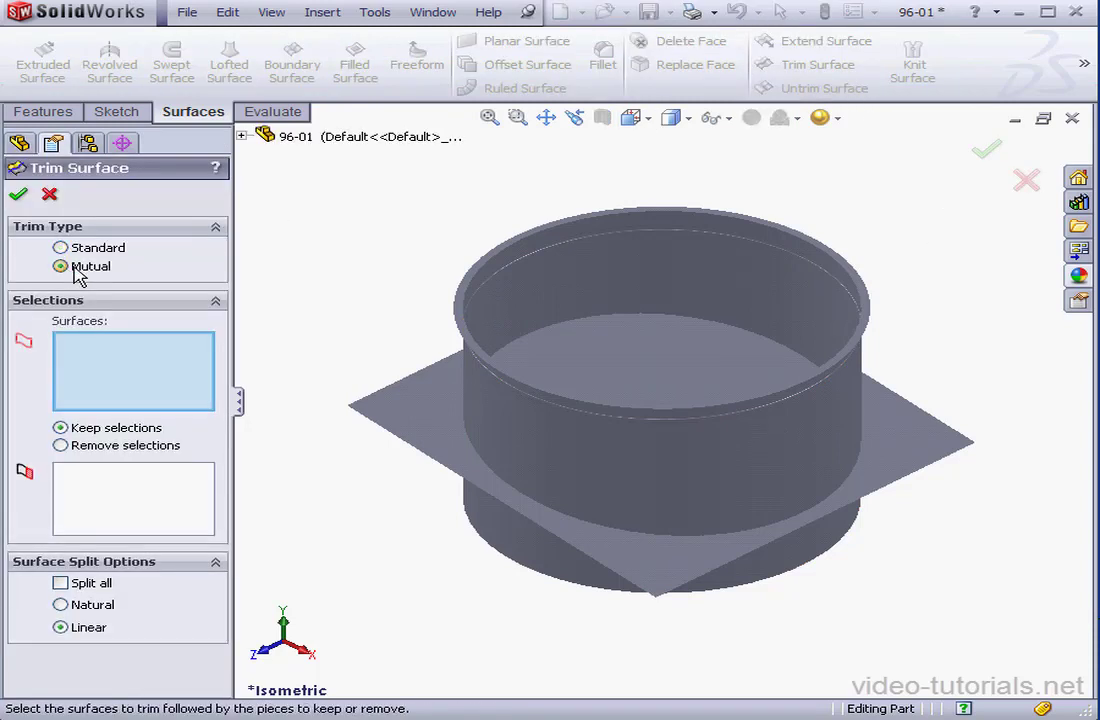
left_click(658, 275)
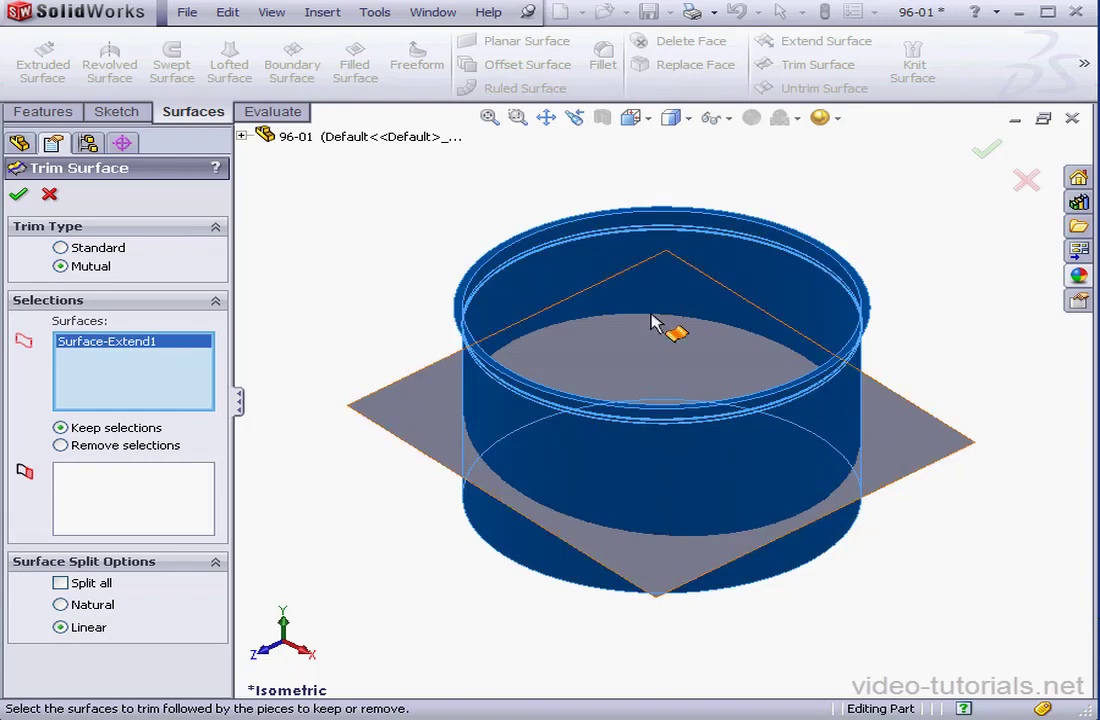
left_click(650, 352)
left_click(140, 497)
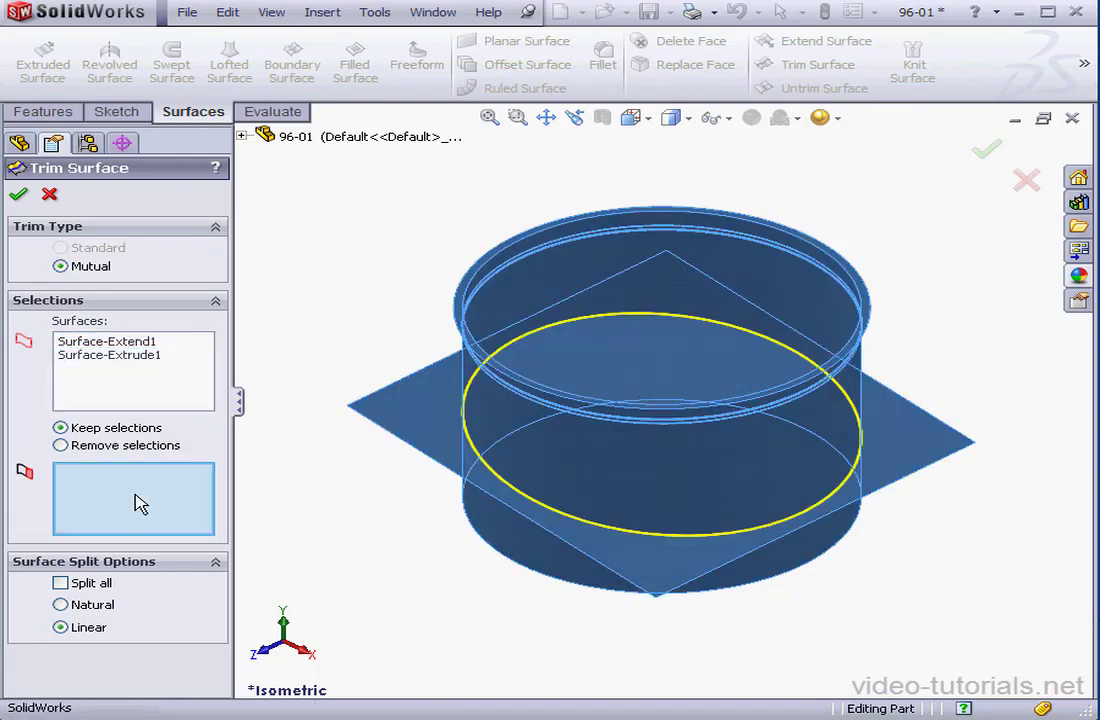
left_click(650, 350)
left_click(650, 350)
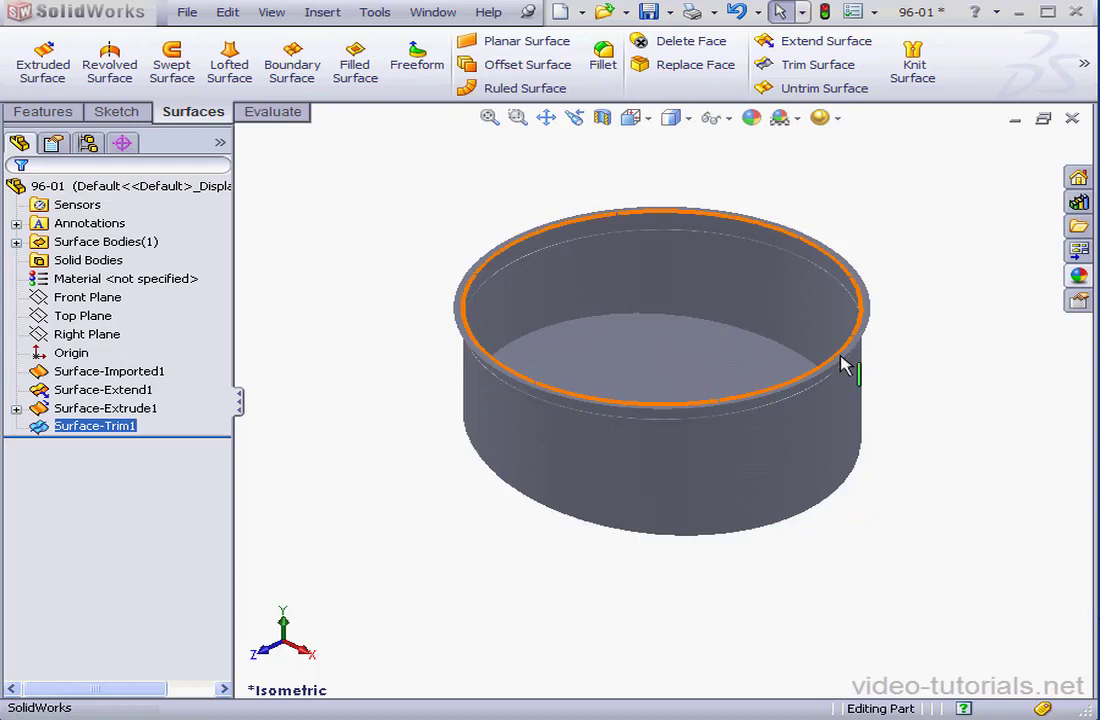
Start a sketch on the neck's flat rim face and add a horizontal centerline about 19 mm long from the origin
scroll(830, 365, "up", 4)
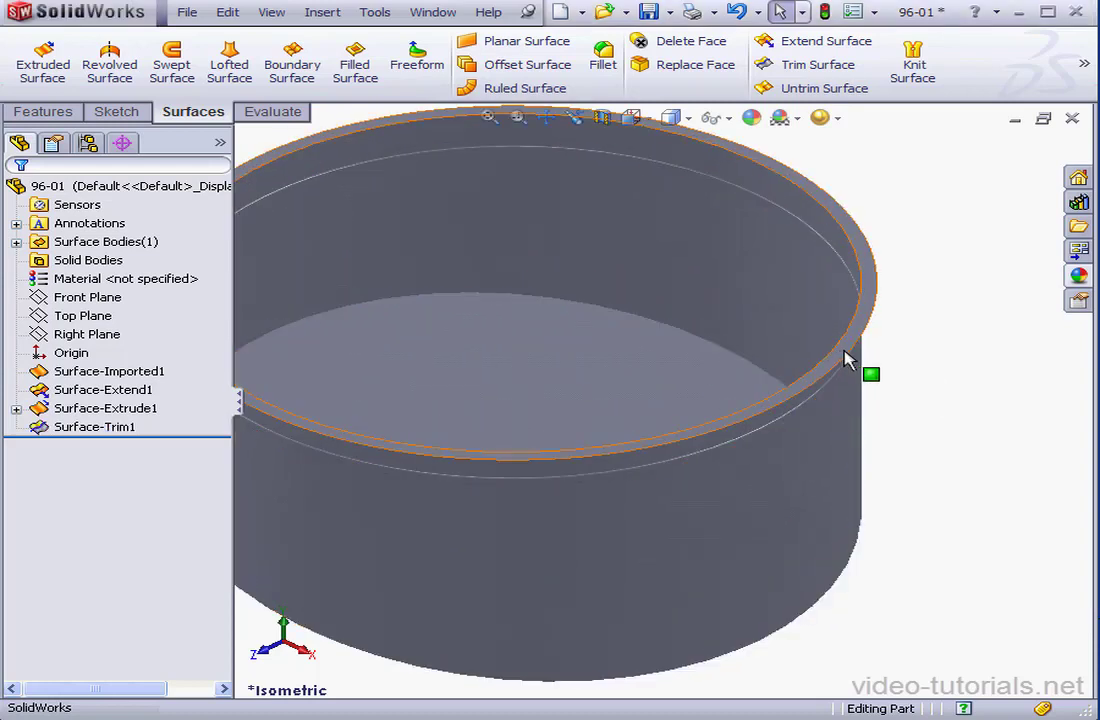
right_click(845, 360)
left_click(891, 320)
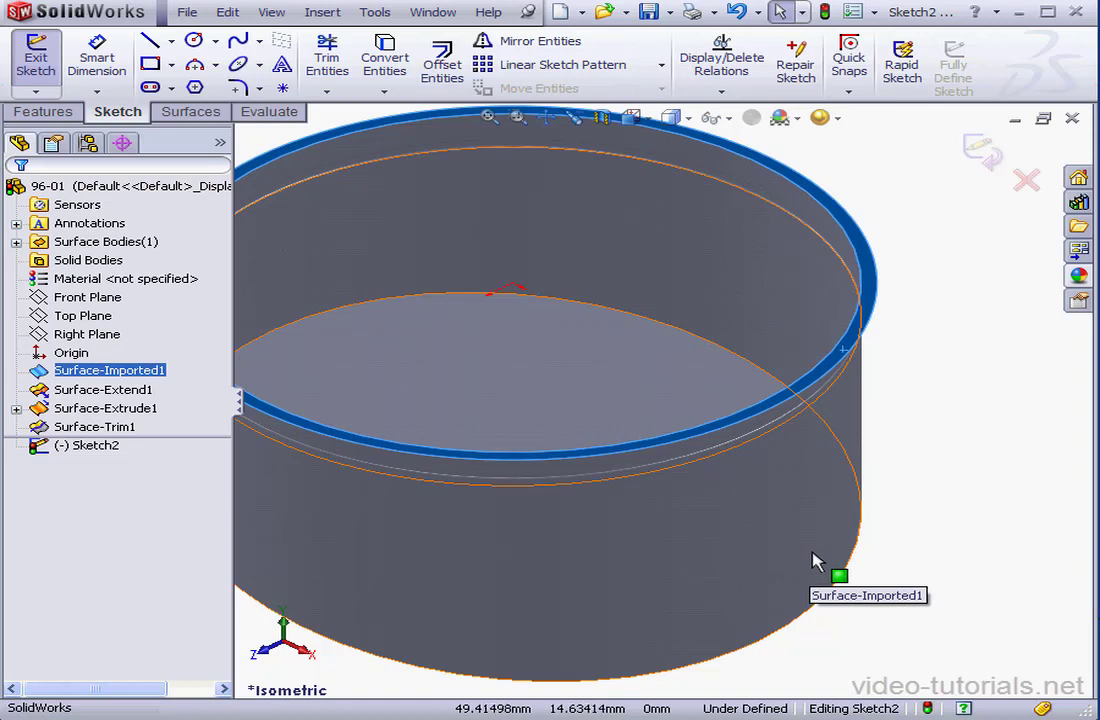
left_click(171, 42)
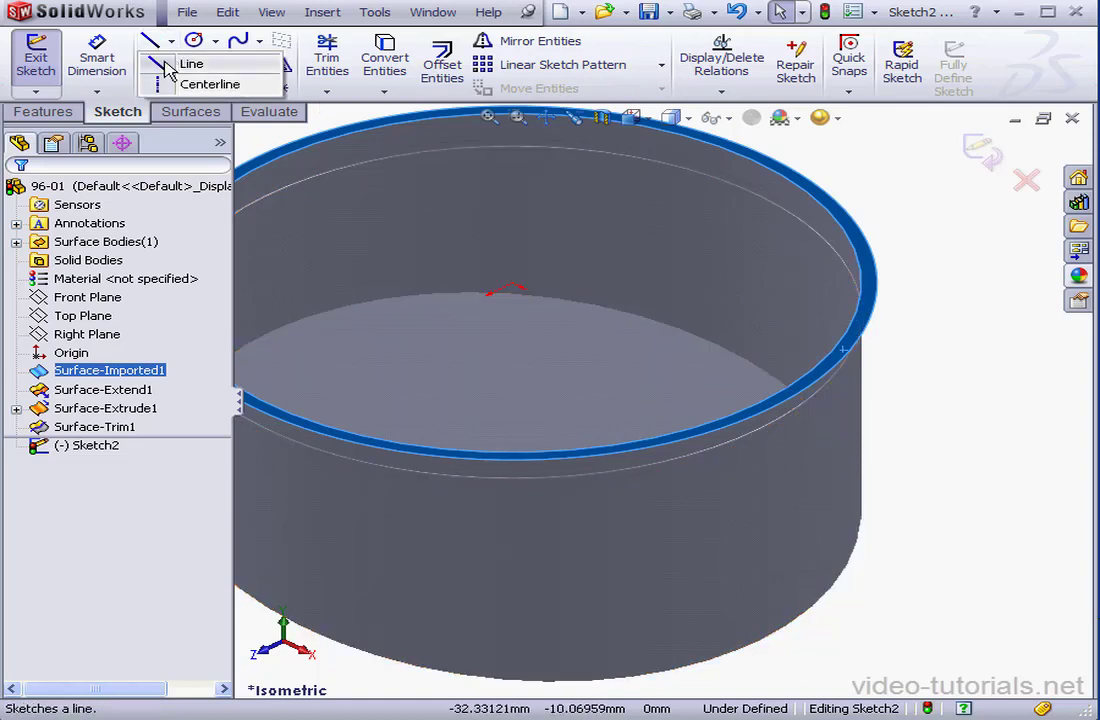
left_click(160, 84)
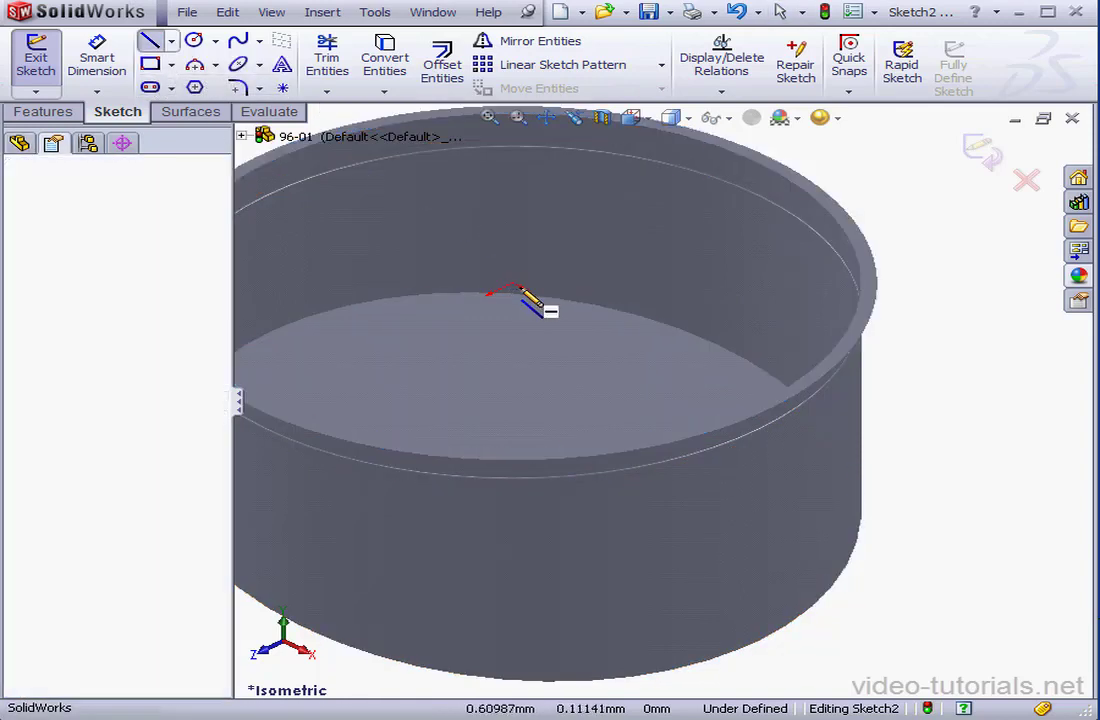
left_click(517, 290)
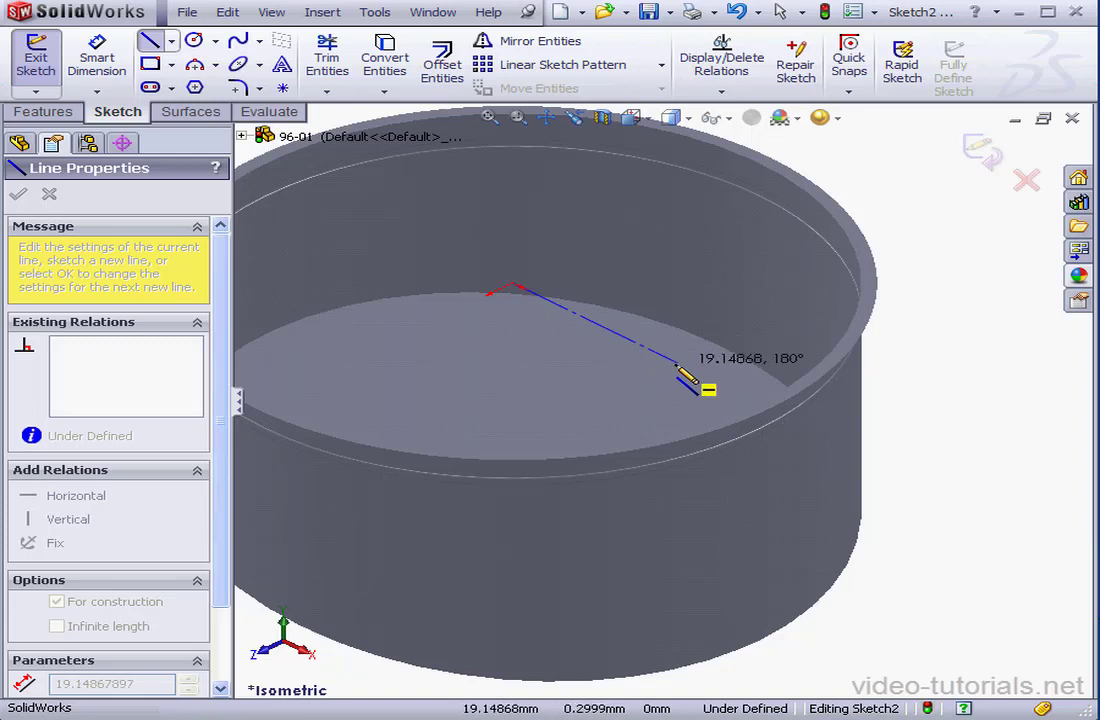
left_click(677, 362)
right_click(727, 356)
left_click(800, 363)
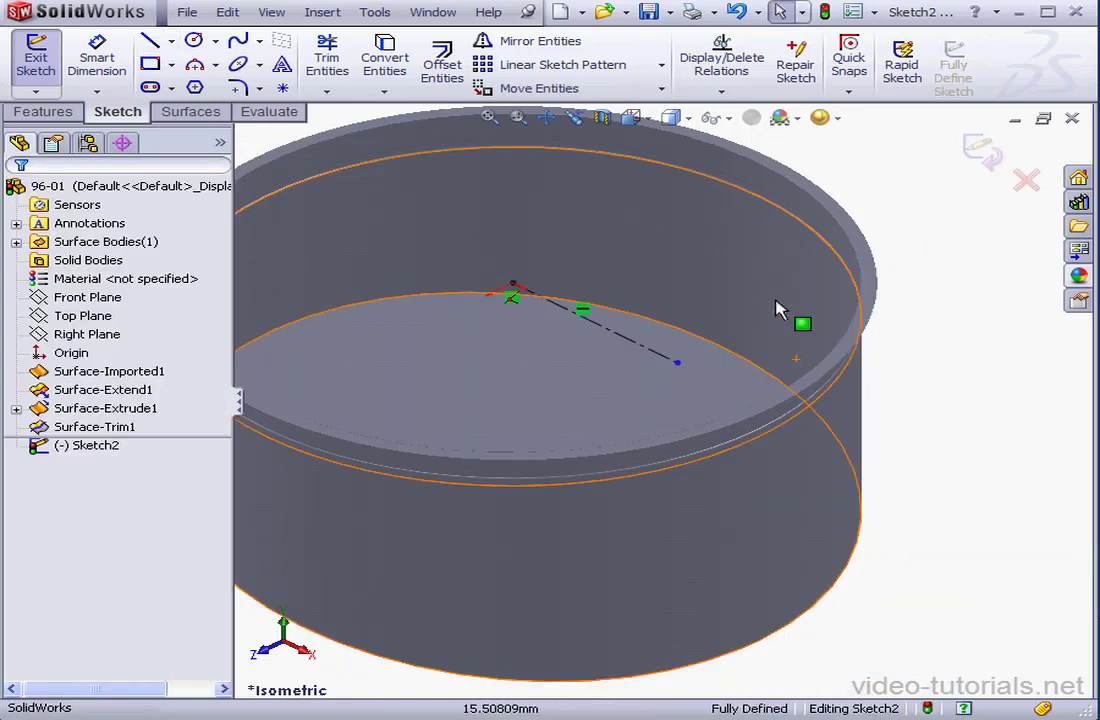
Sketch a circle about 8.75 mm in diameter centred on the centerline's free endpoint
left_click(632, 117)
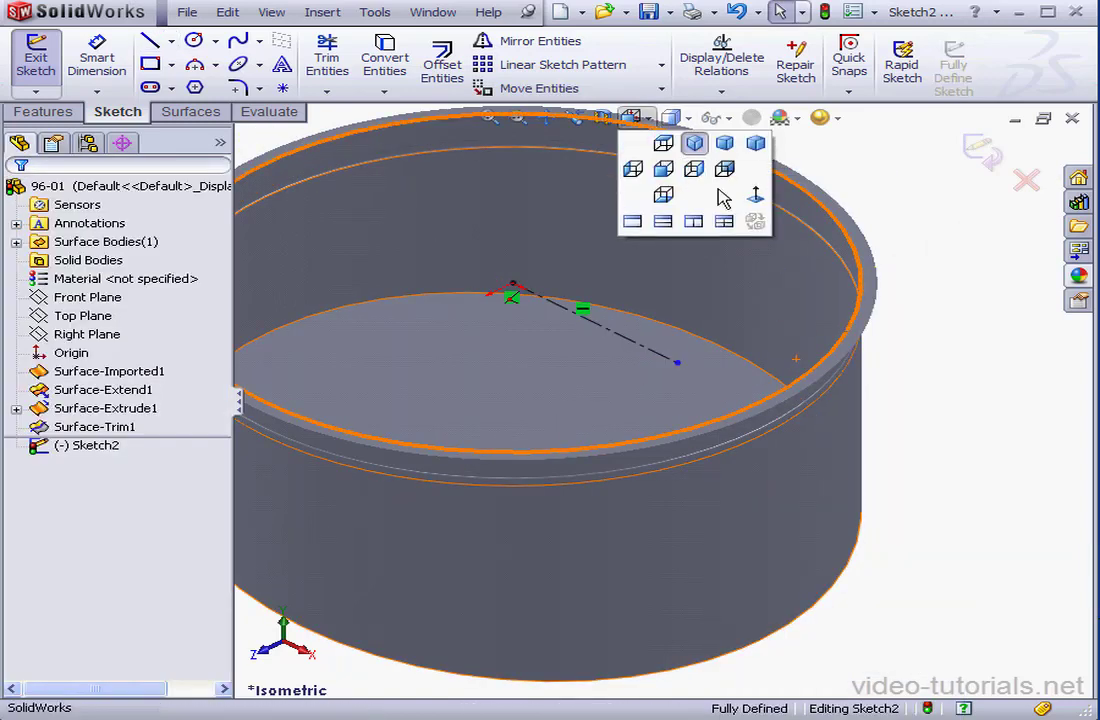
left_click(755, 196)
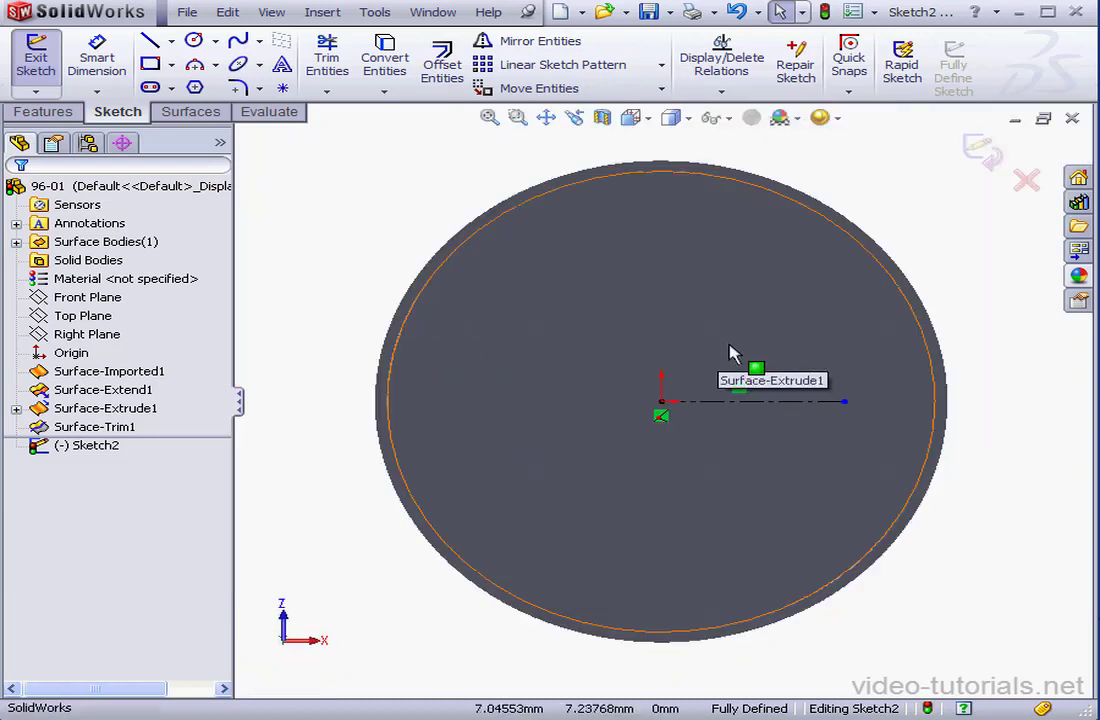
left_click(193, 40)
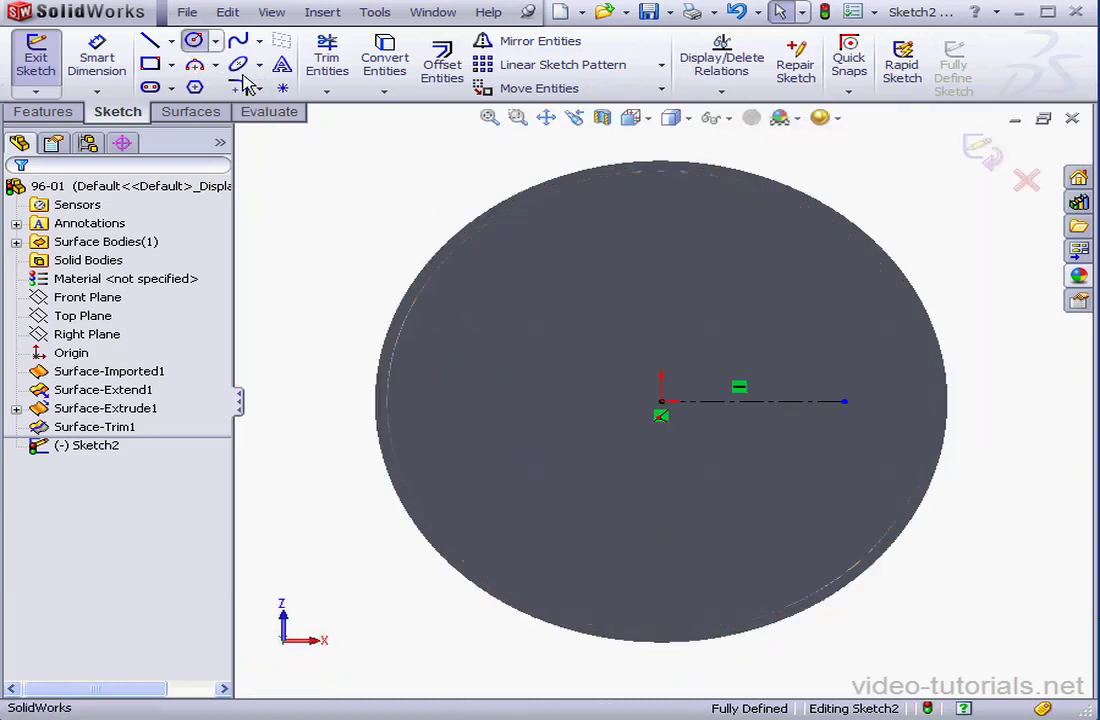
left_click(844, 401)
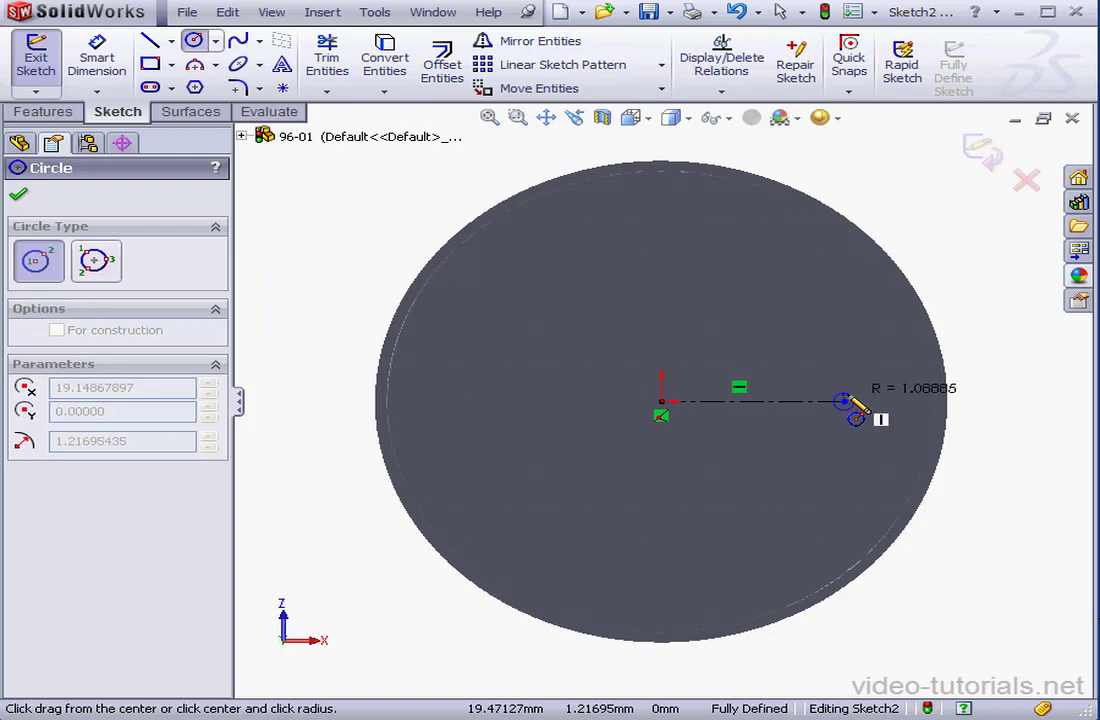
left_click(873, 372)
Dimension the circle's diameter as 5 mm
left_click(118, 75)
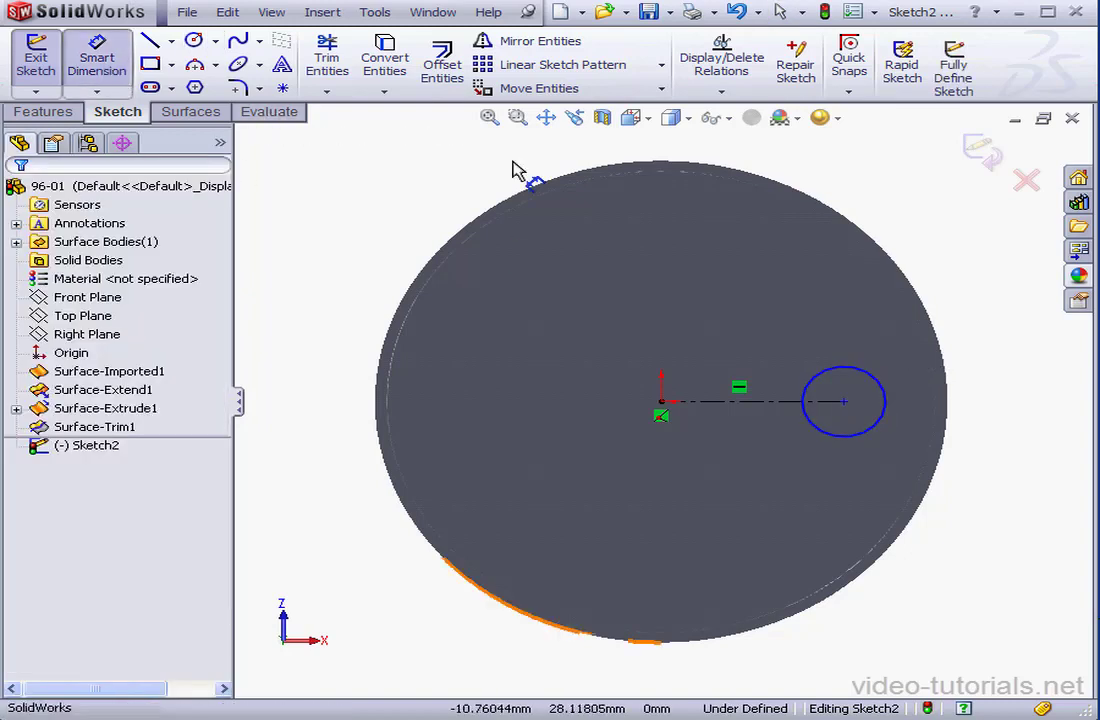
left_click(815, 372)
left_click(810, 343)
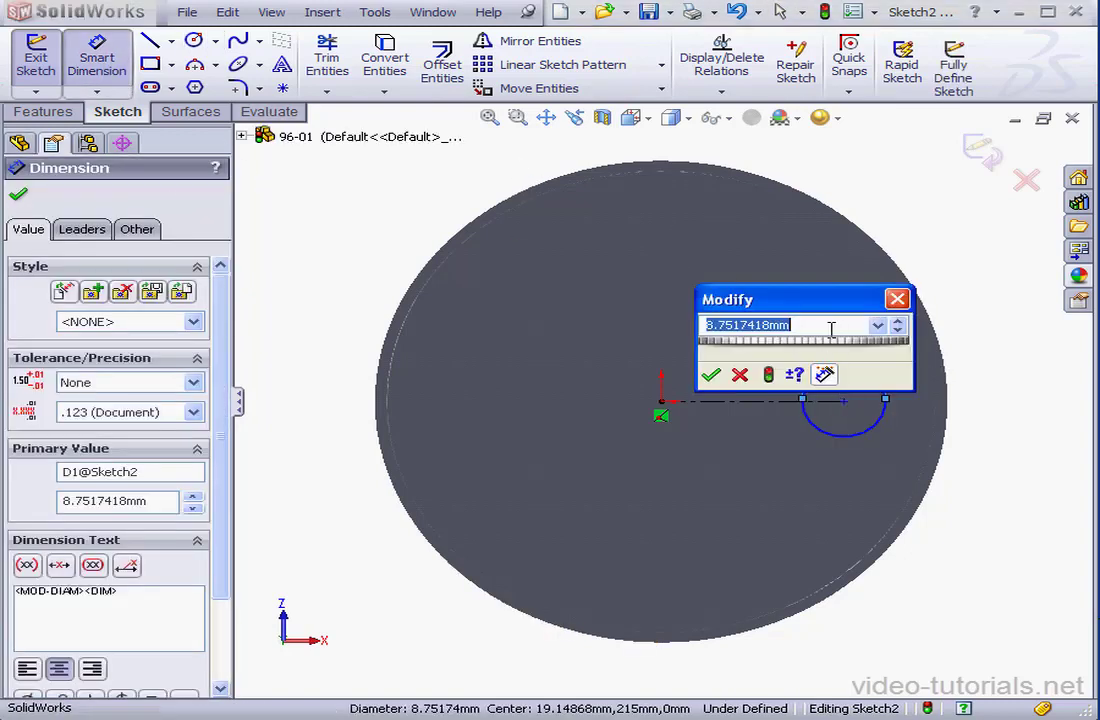
type("5")
key("Return")
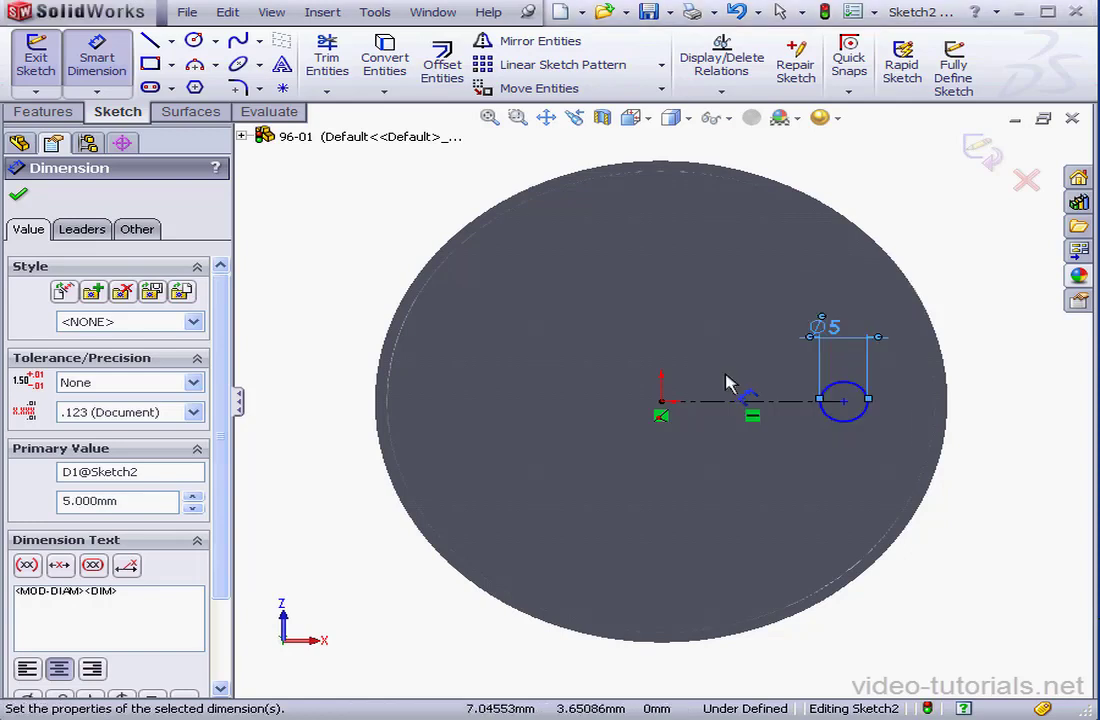
Dimension the centerline's length as 22 mm and finish the sketch
left_click(751, 404)
left_click(748, 368)
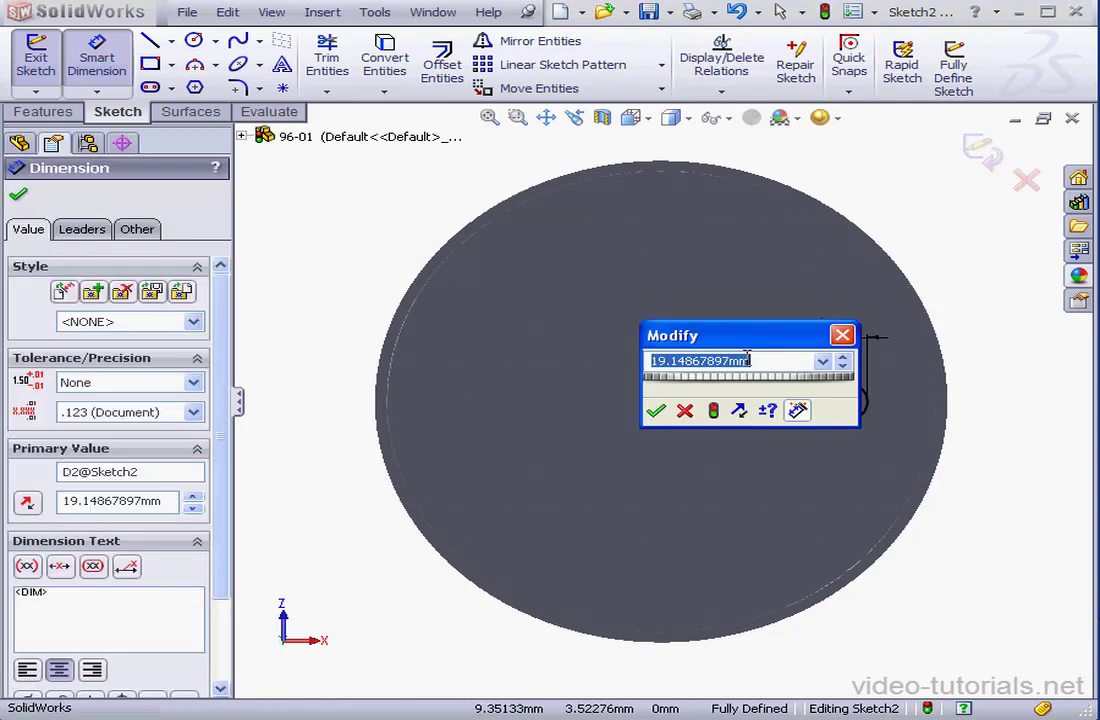
type("22")
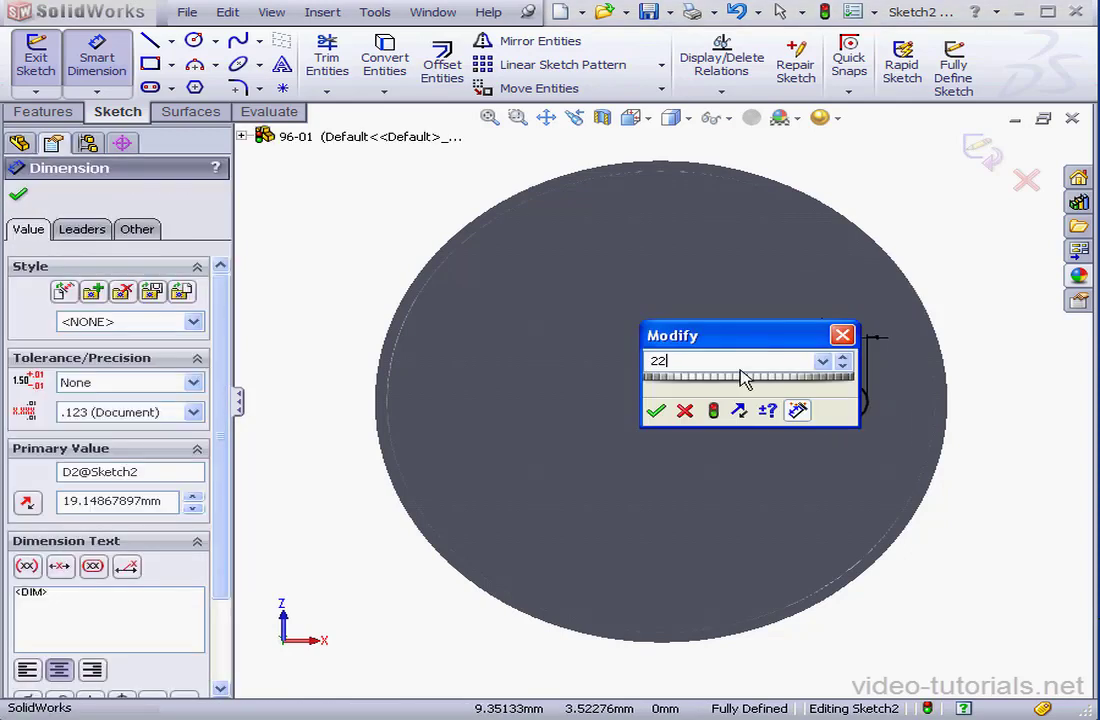
left_click(657, 411)
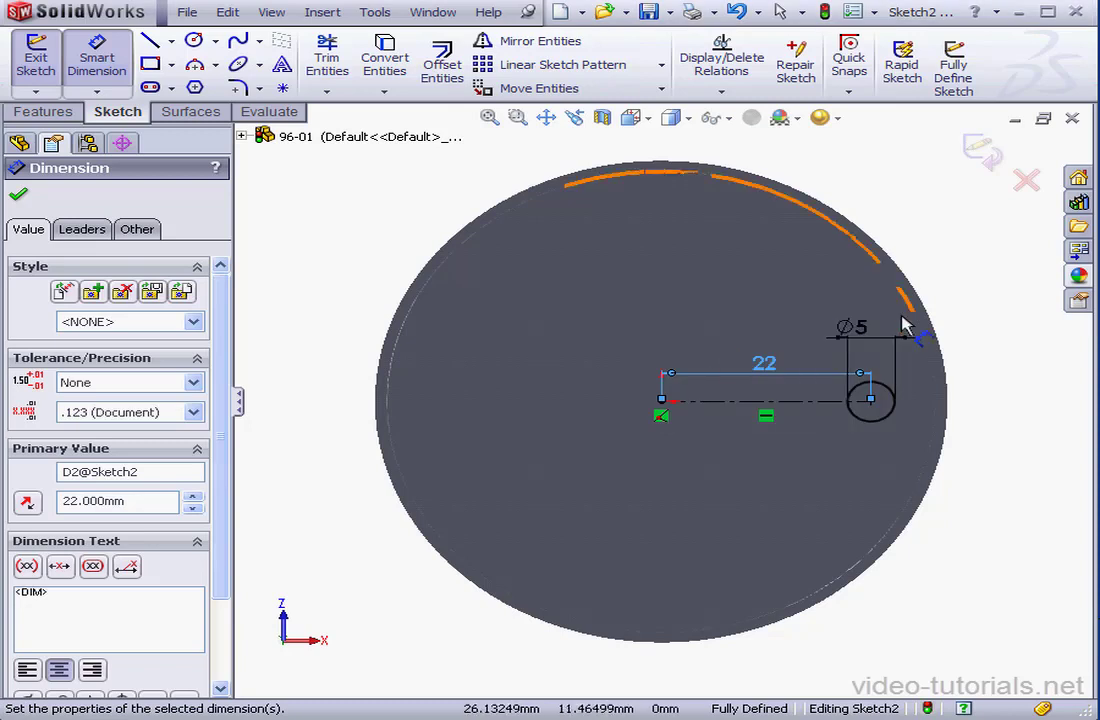
left_click(980, 152)
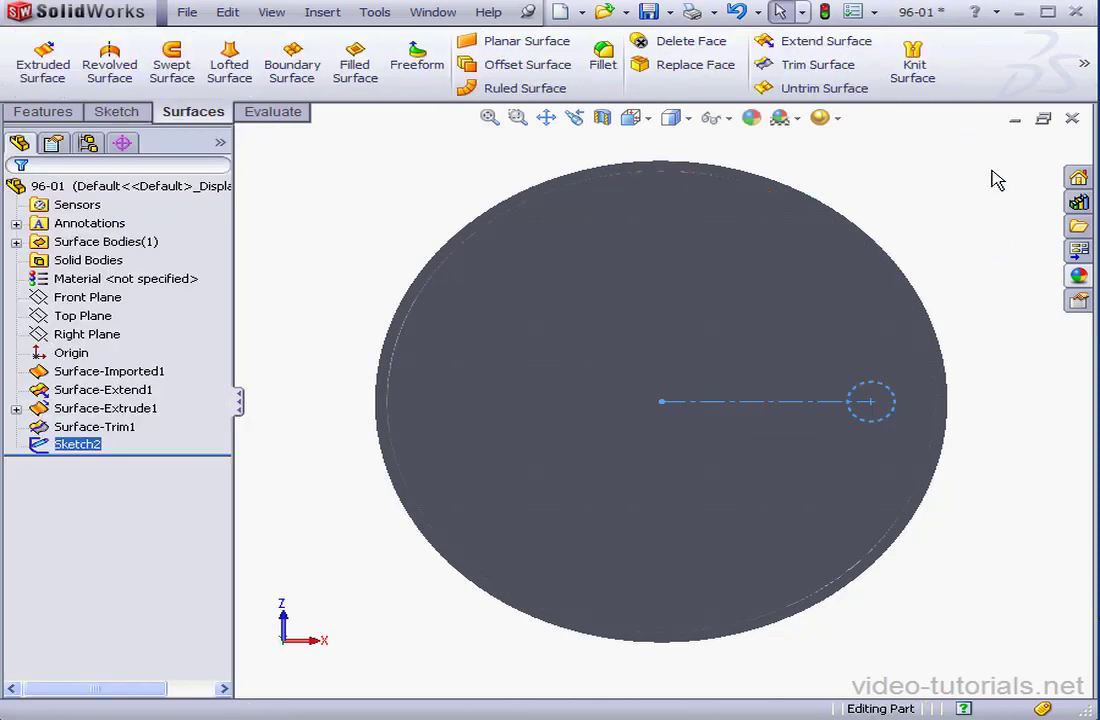
Trim the surface body with the circle sketch using the Standard trim type, keeping the main surface outside the circle
left_click(650, 122)
left_click(700, 145)
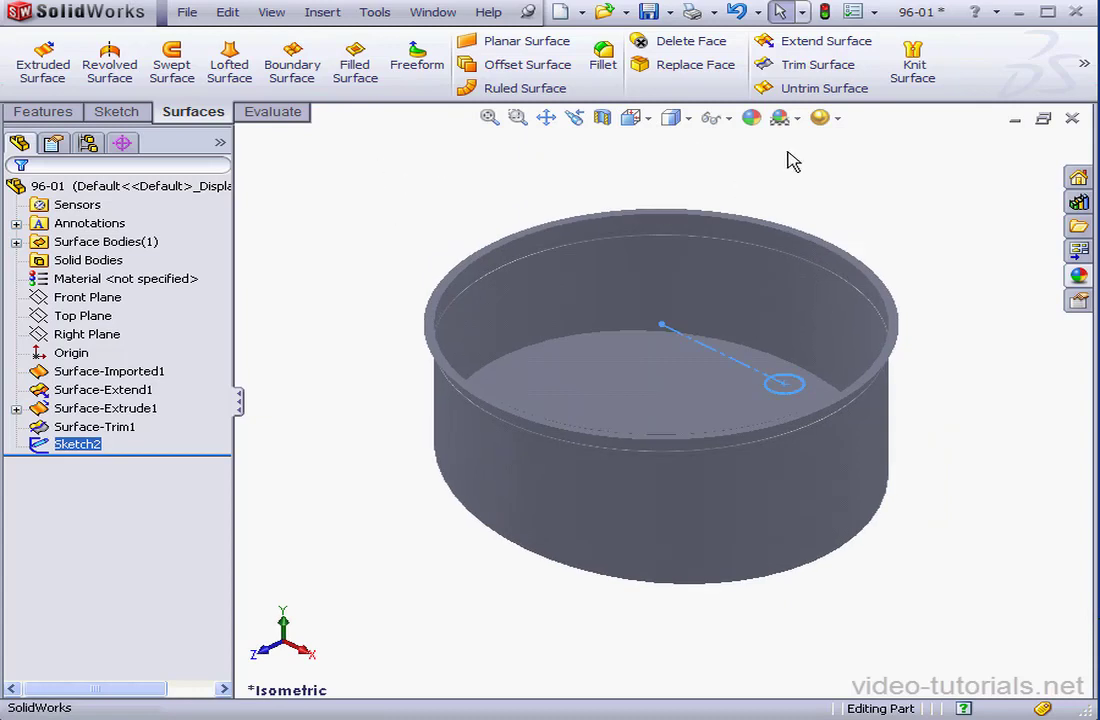
left_click(818, 64)
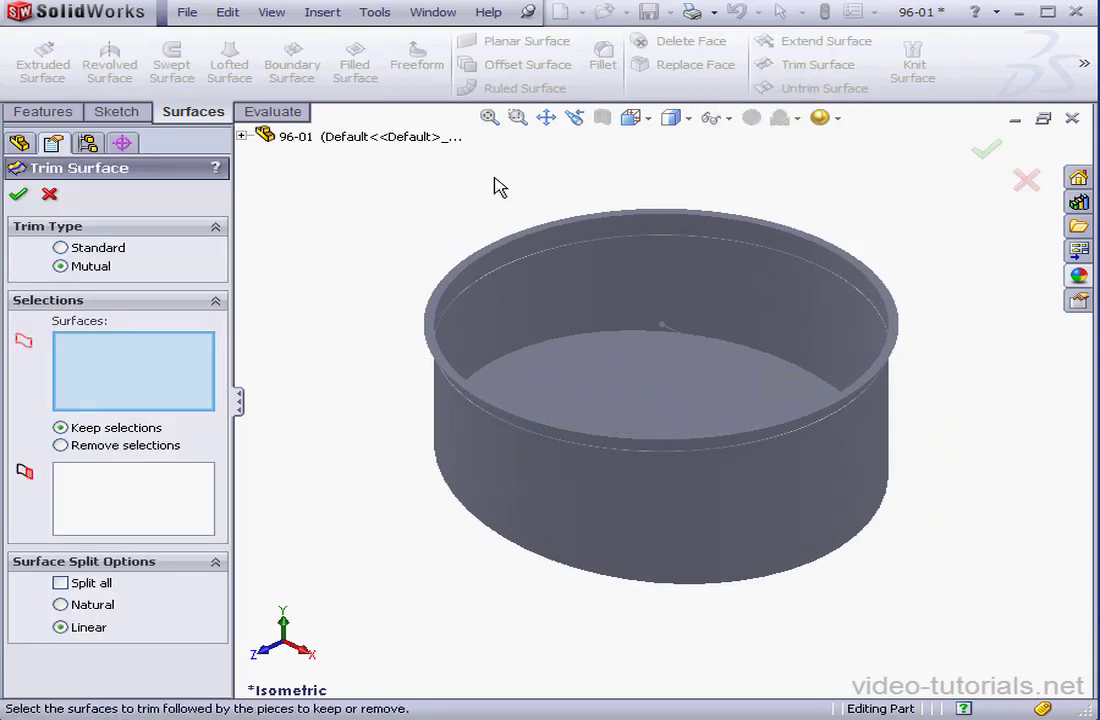
left_click(73, 251)
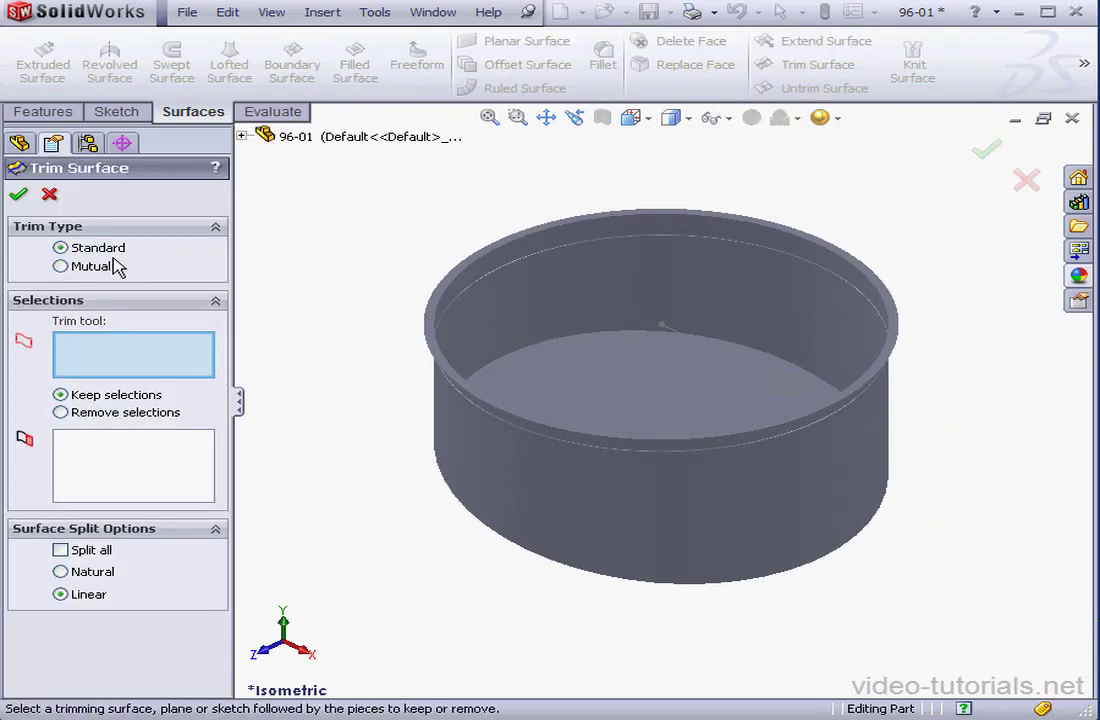
left_click(760, 377)
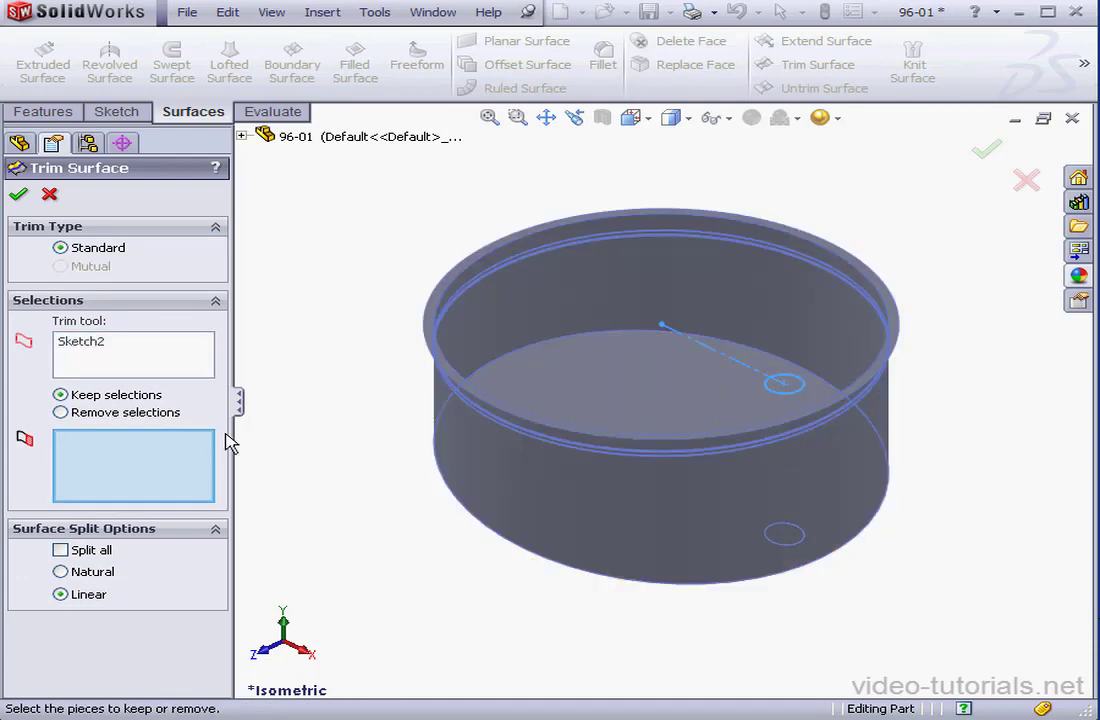
left_click(607, 362)
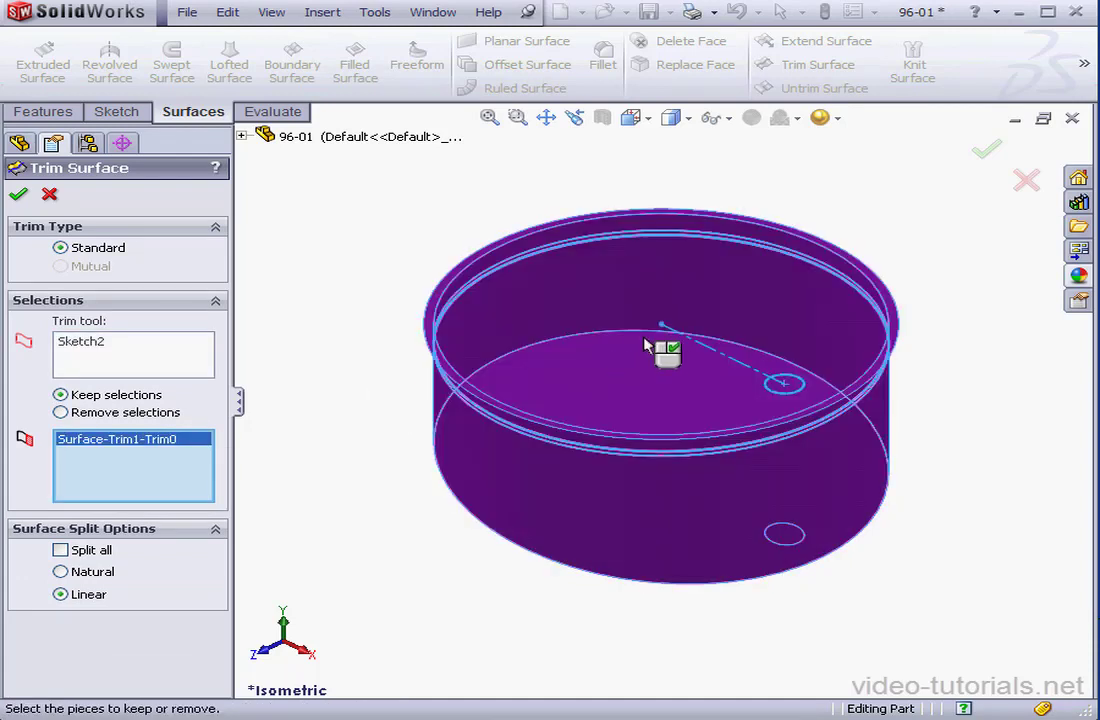
left_click(18, 194)
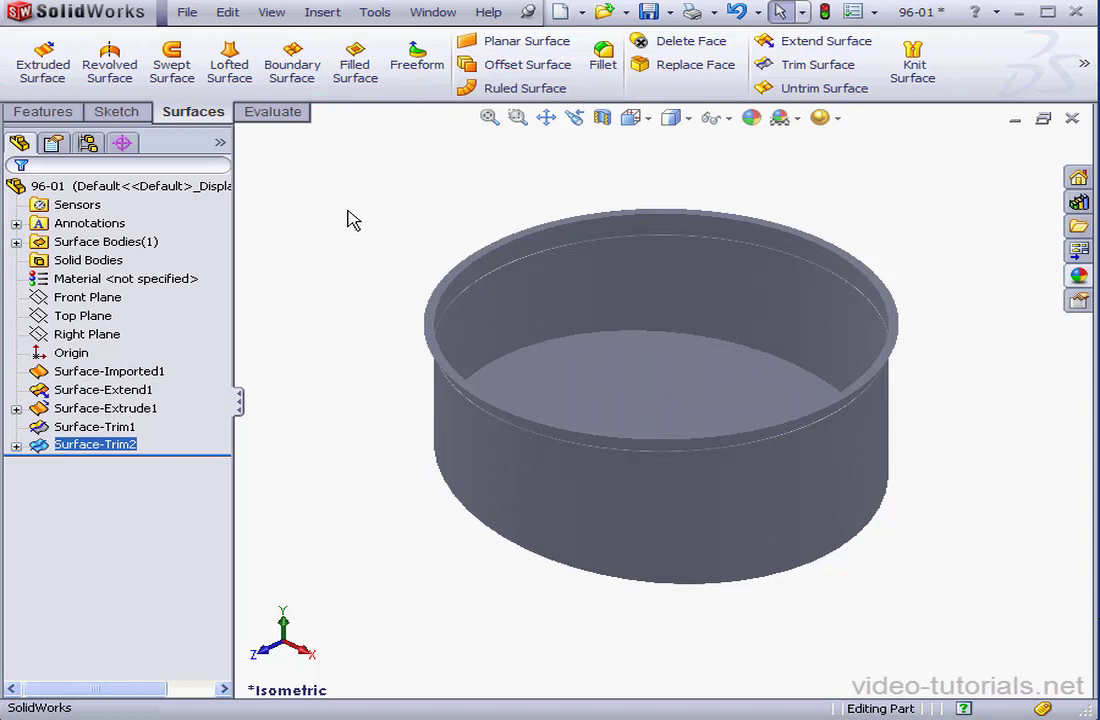
Create a reference plane offset 25 mm above the neck's rim face, flipping the offset direction
left_click(72, 114)
left_click(919, 60)
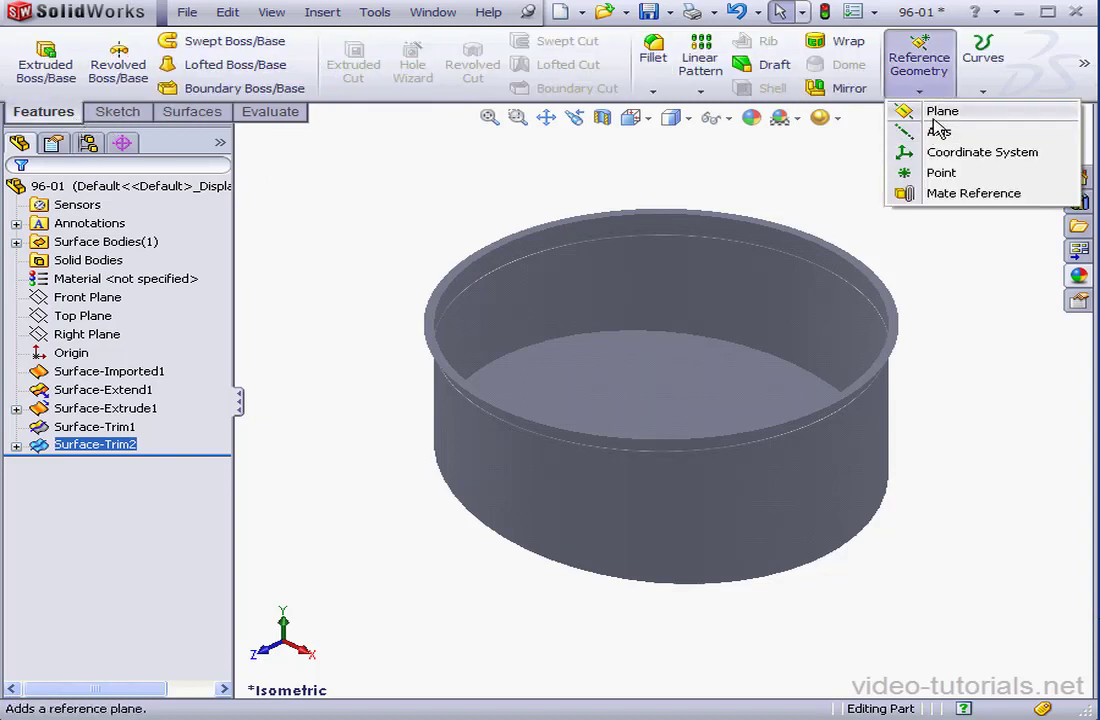
left_click(916, 110)
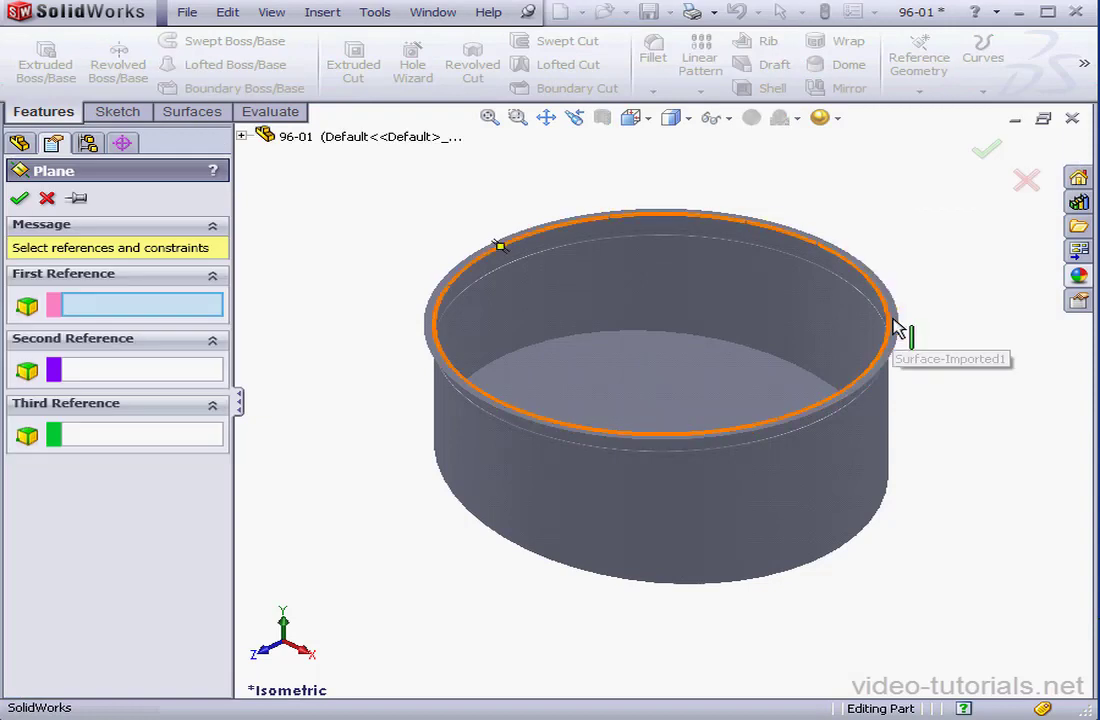
left_click(895, 328)
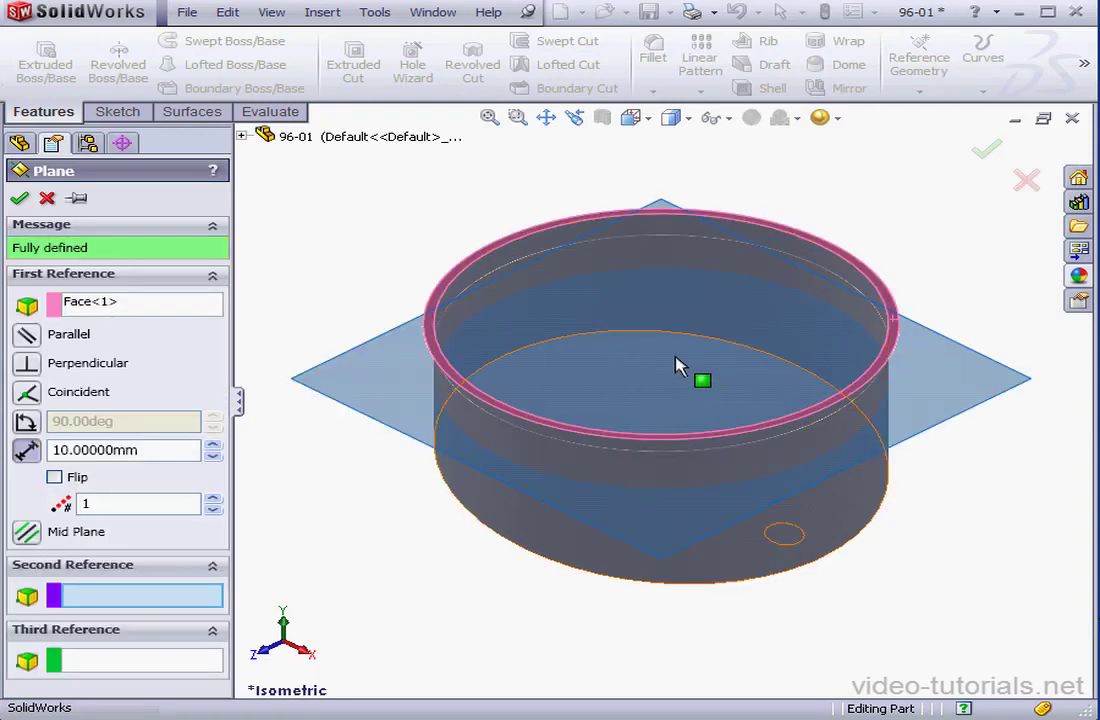
double_click(159, 456)
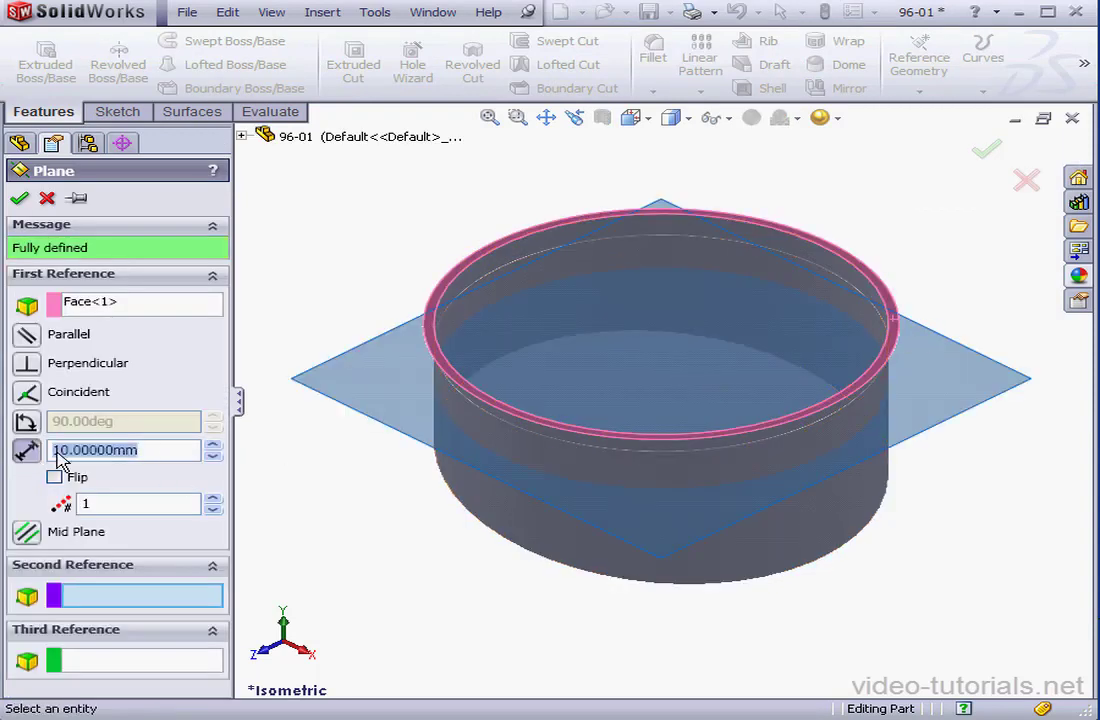
type("25")
left_click(54, 477)
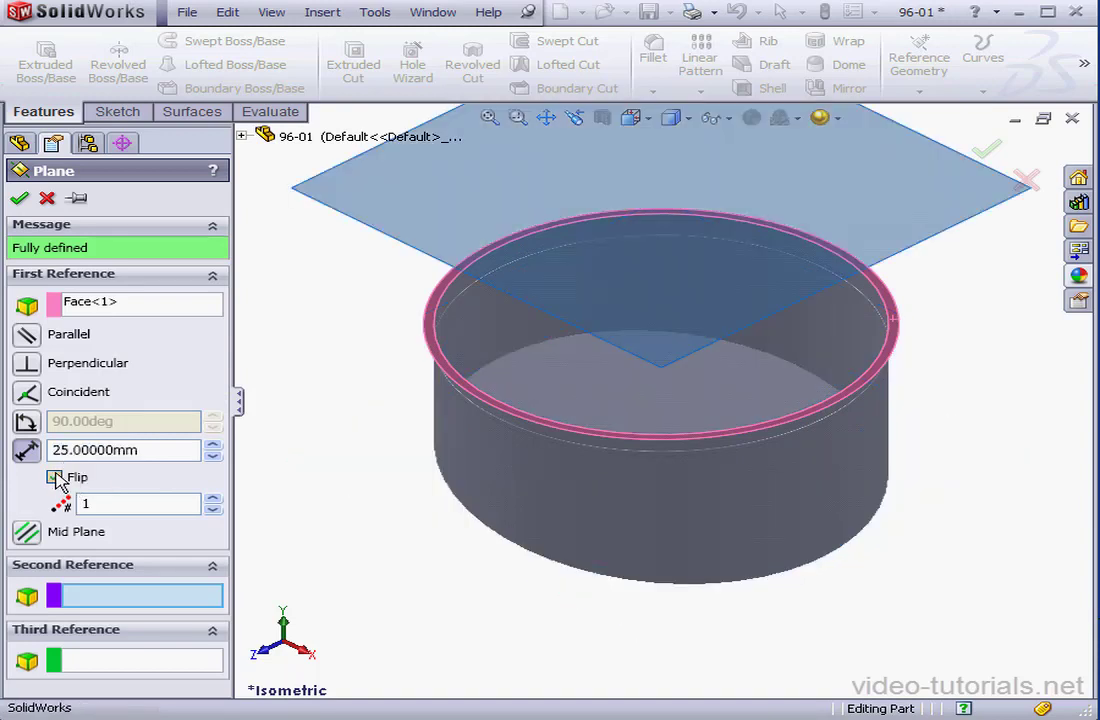
left_click(19, 198)
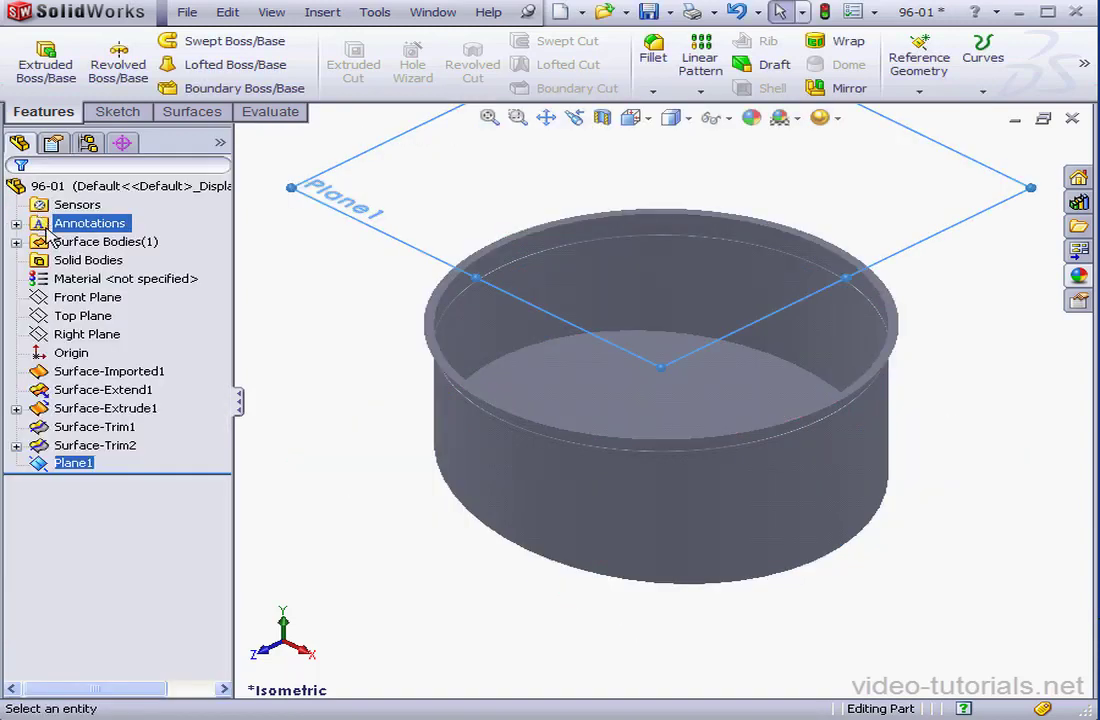
Start a sketch on the offset plane and draw a horizontal centerline about 15 mm long from the origin in the negative X direction
right_click(80, 465)
left_click(95, 430)
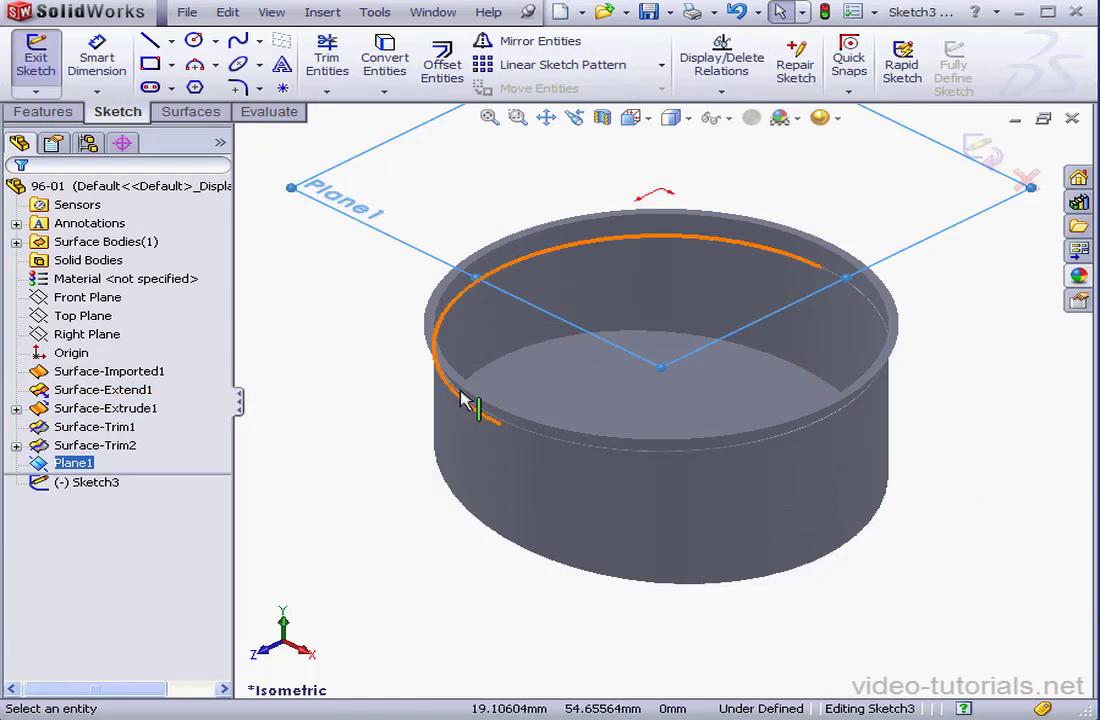
left_click(634, 118)
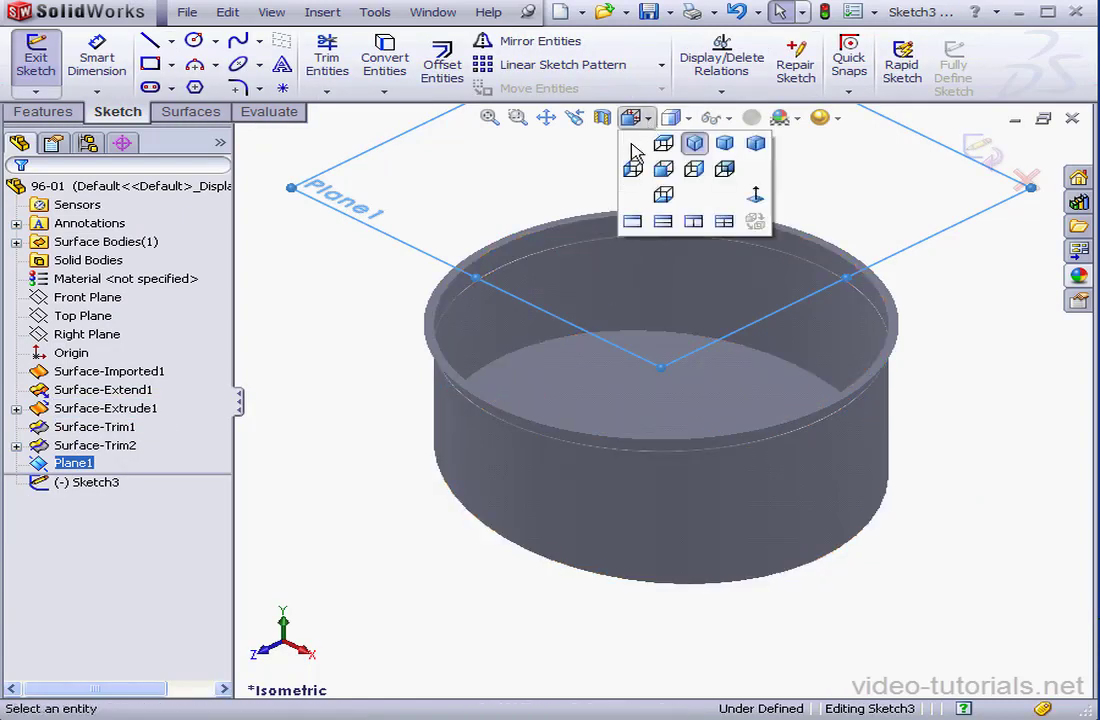
left_click(757, 196)
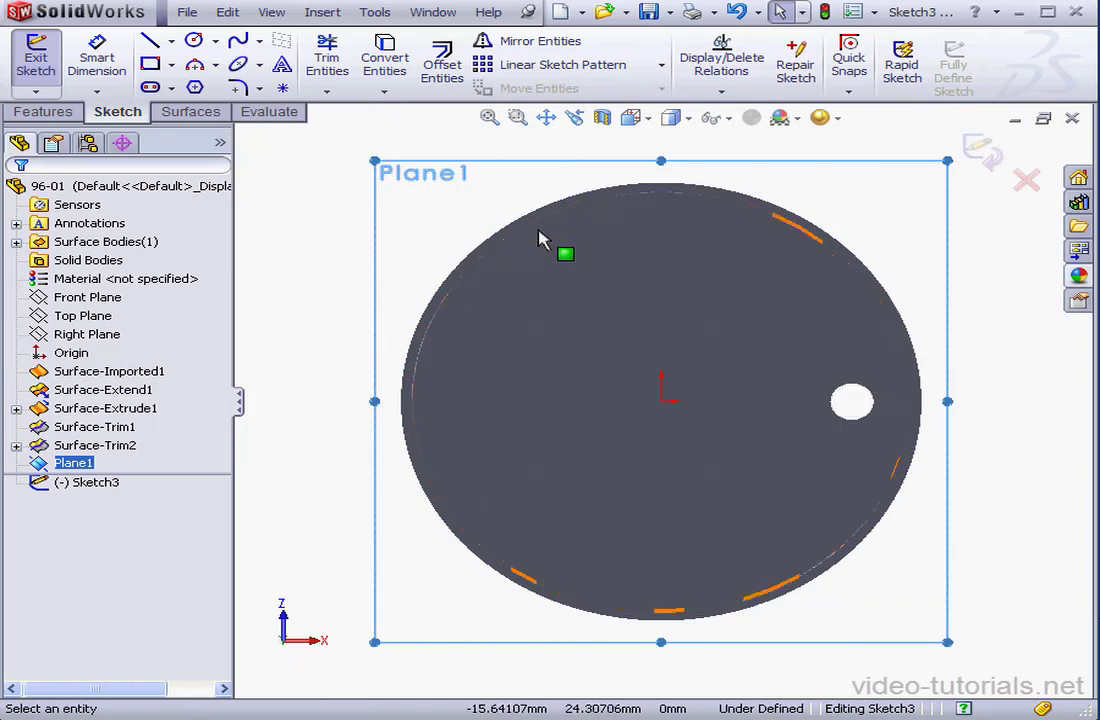
left_click(171, 41)
left_click(165, 84)
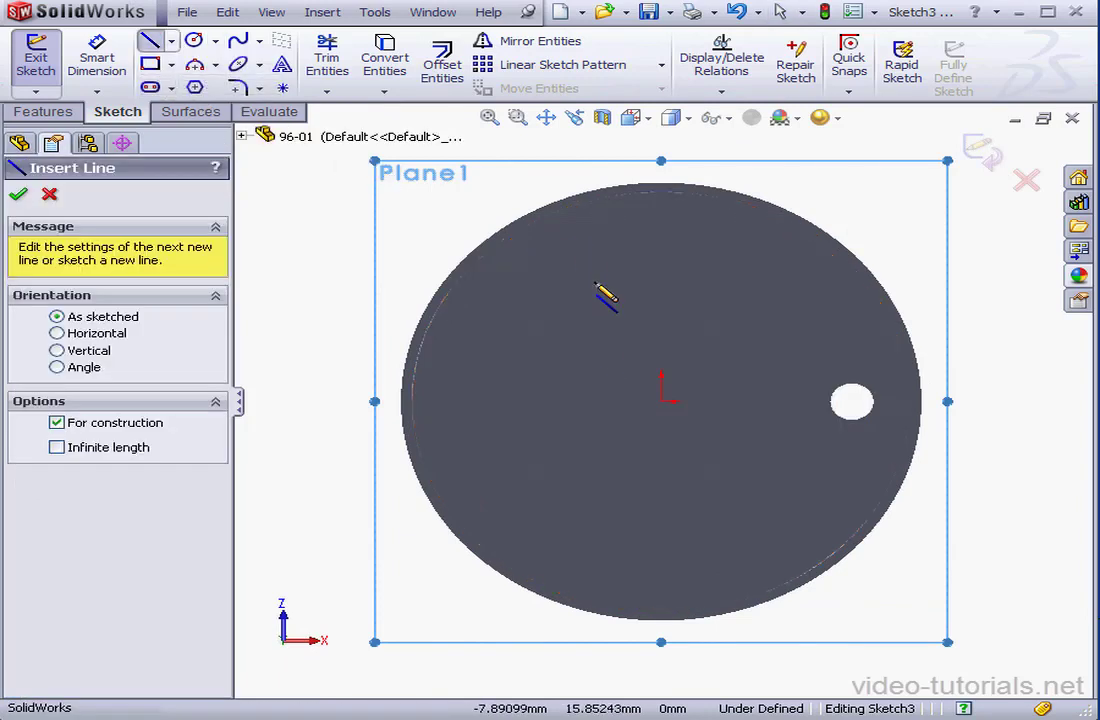
left_click(661, 401)
left_click(528, 401)
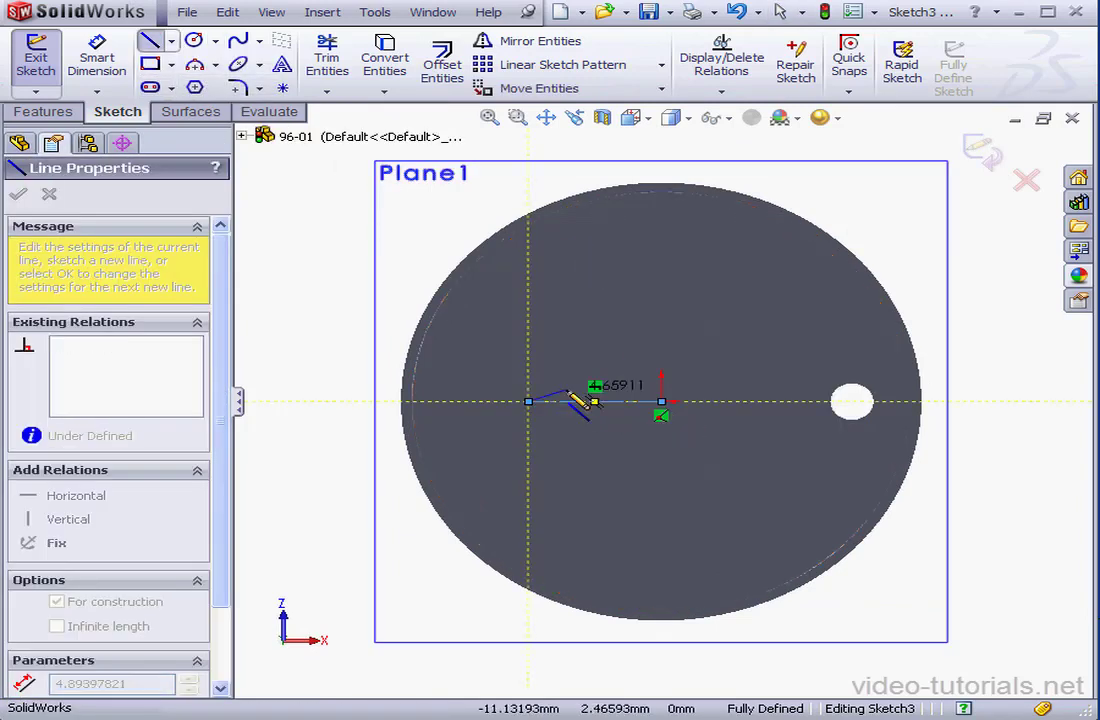
Sketch a circle centred on the centerline's free end and dimension its diameter as 20 mm
left_click(193, 40)
left_click(528, 401)
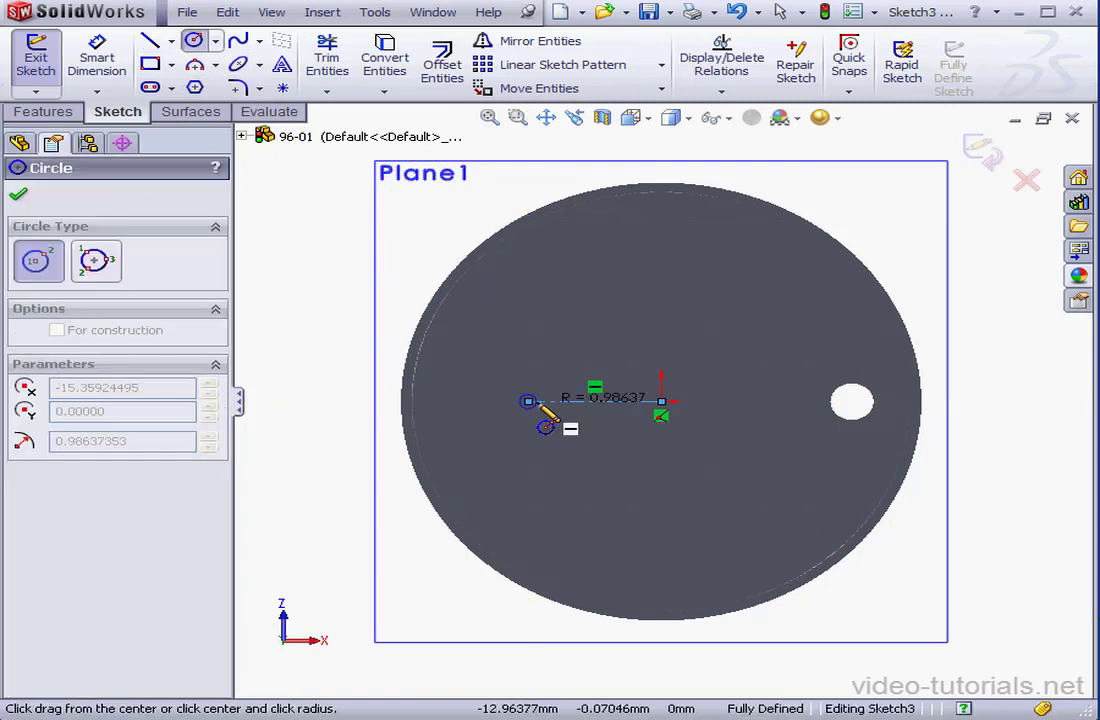
left_click(598, 362)
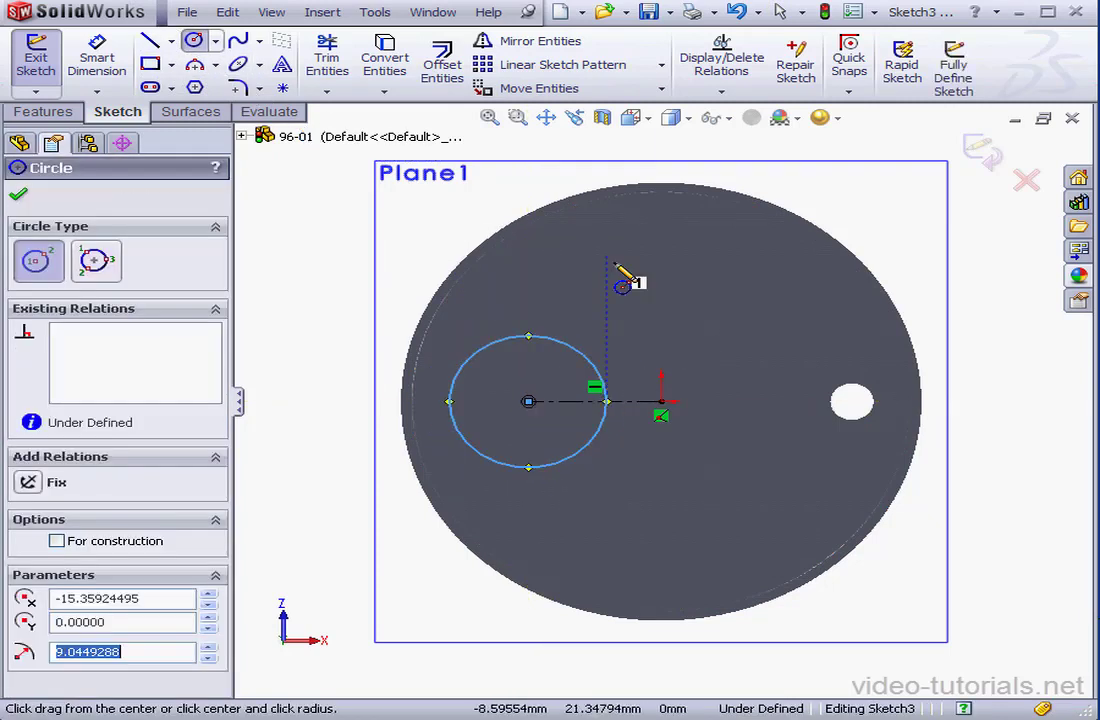
left_click(97, 60)
left_click(560, 342)
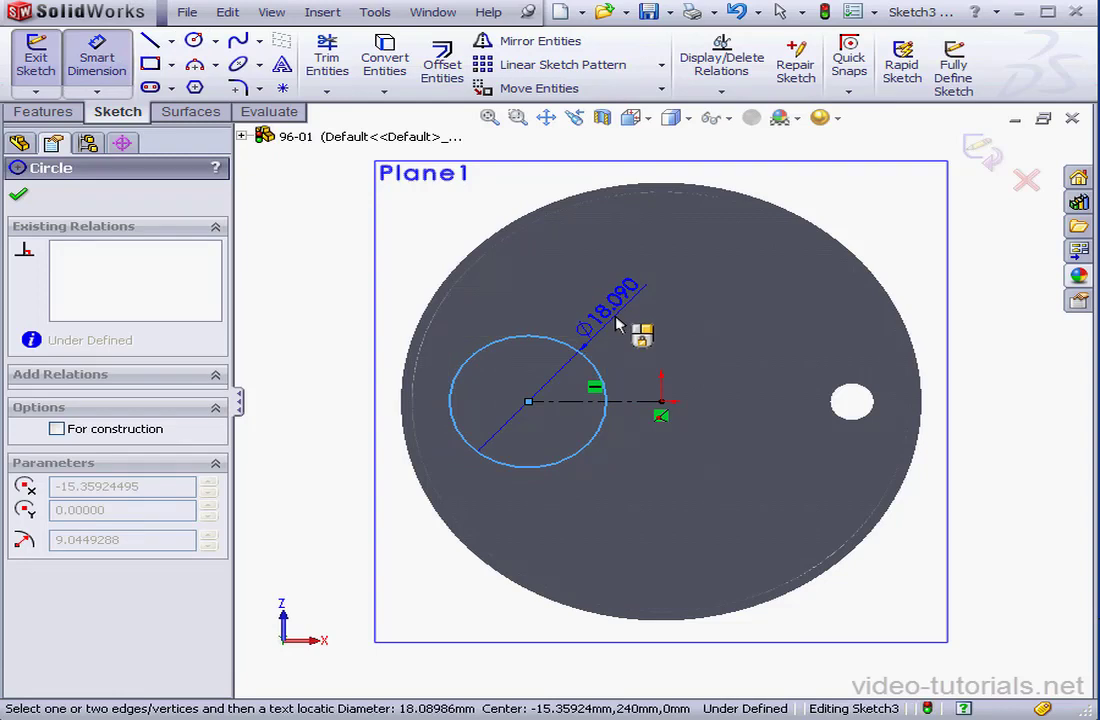
left_click(617, 325)
type("20")
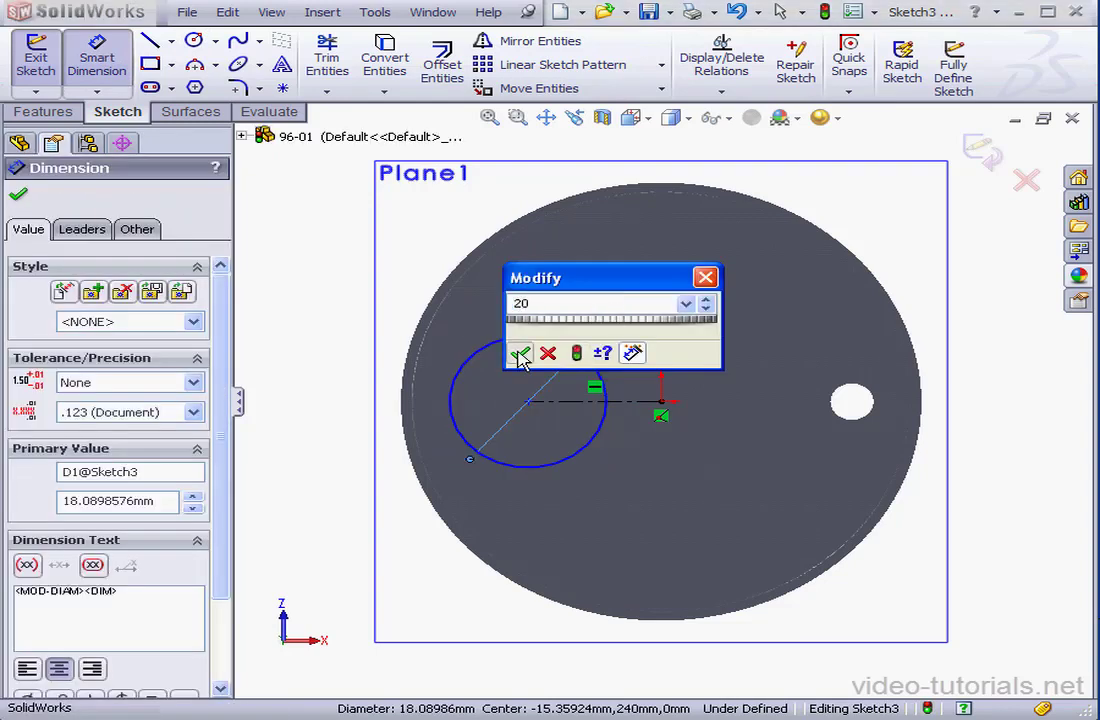
left_click(520, 356)
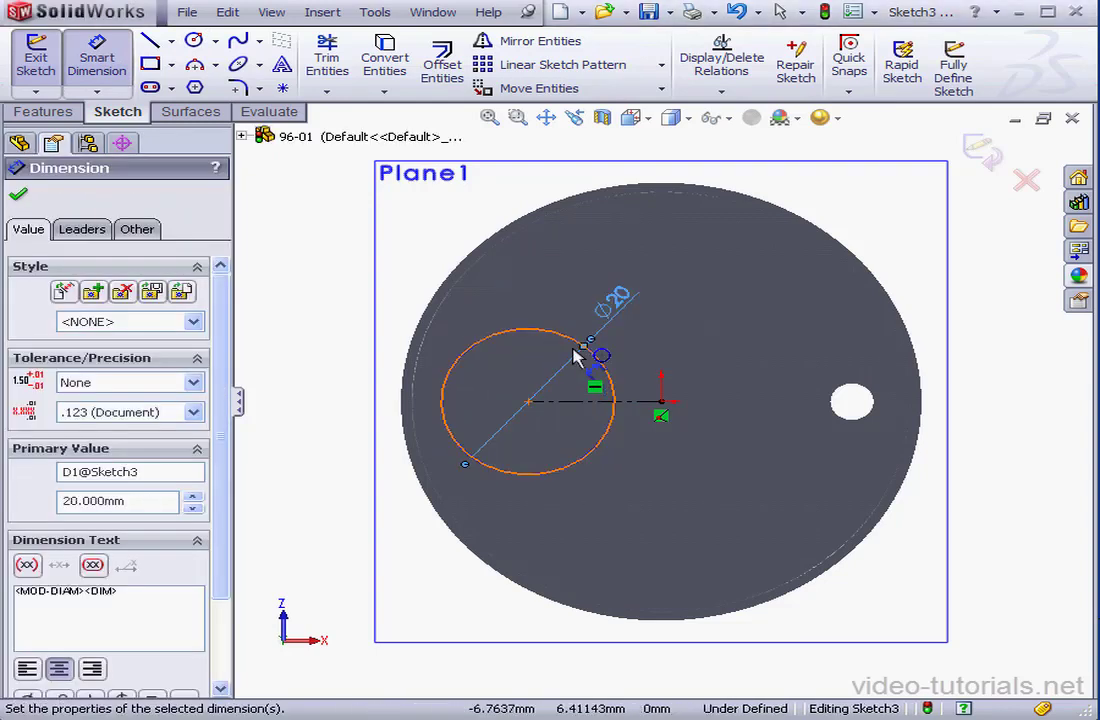
Dimension the centerline's length as 12 mm
left_click(652, 402)
left_click(647, 372)
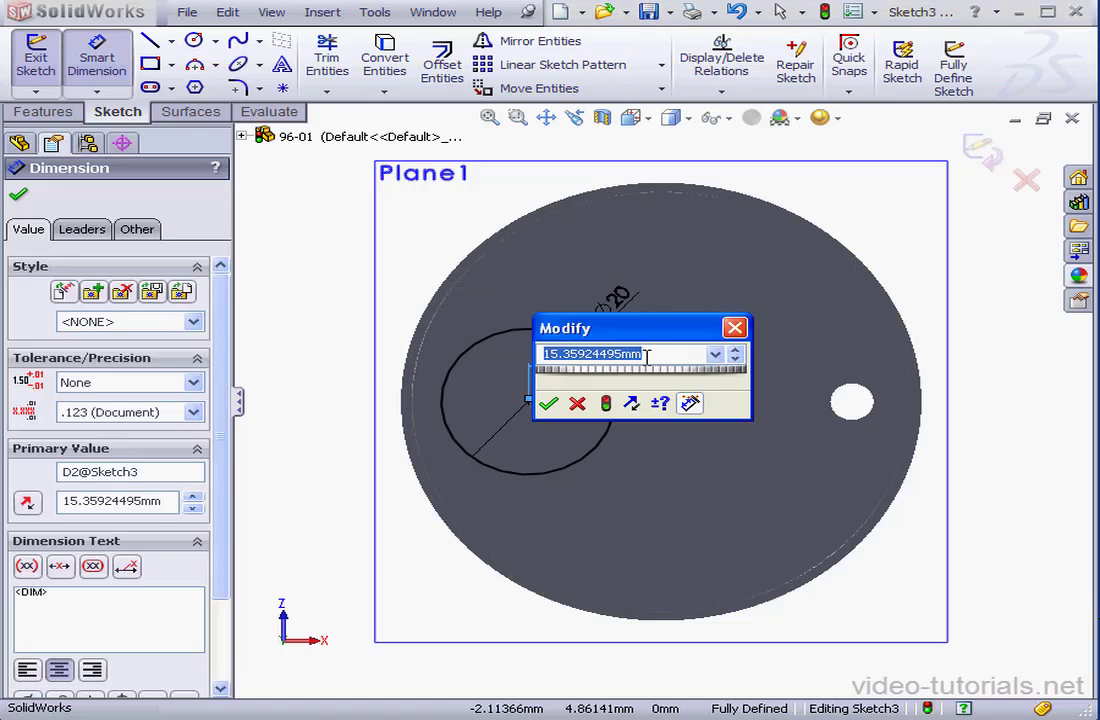
type("12")
key("Return")
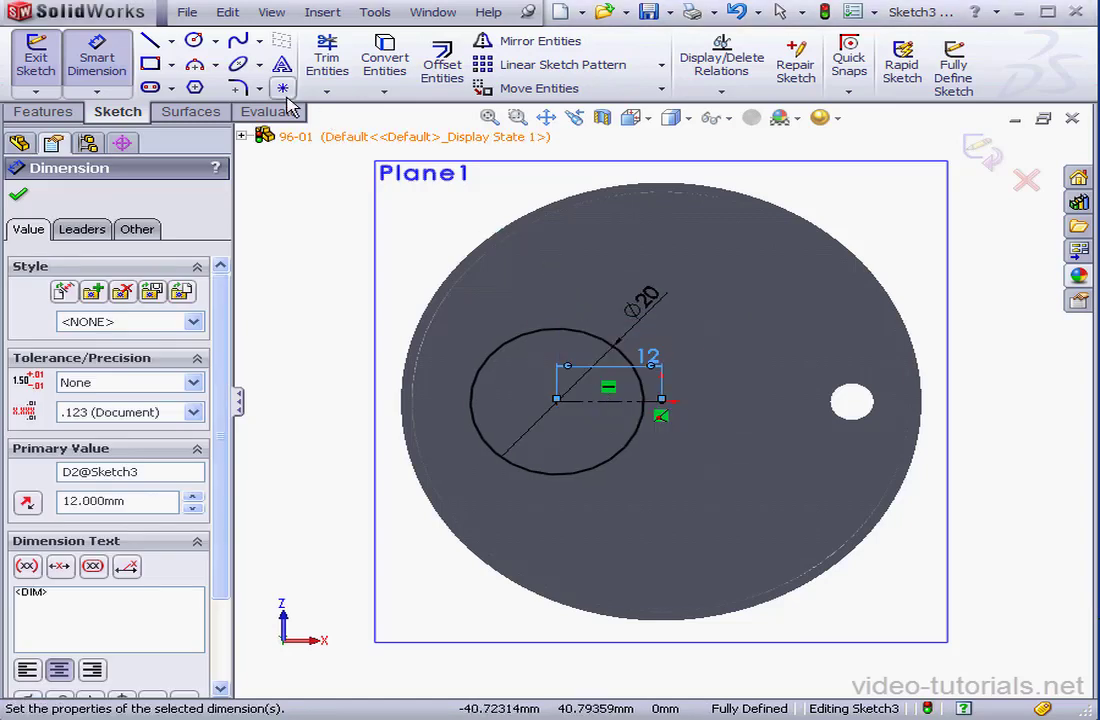
Sketch a larger circle centred on the 20 mm circle's quadrant point nearest the origin, passing through its opposite quadrant point
left_click(194, 42)
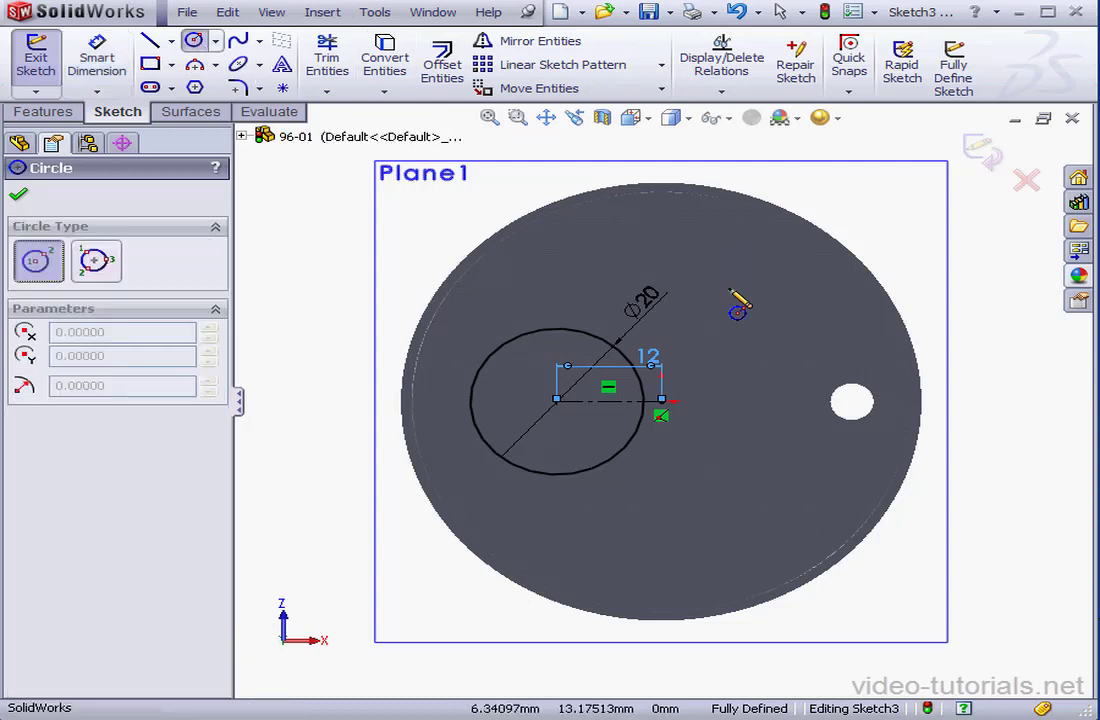
left_click(644, 400)
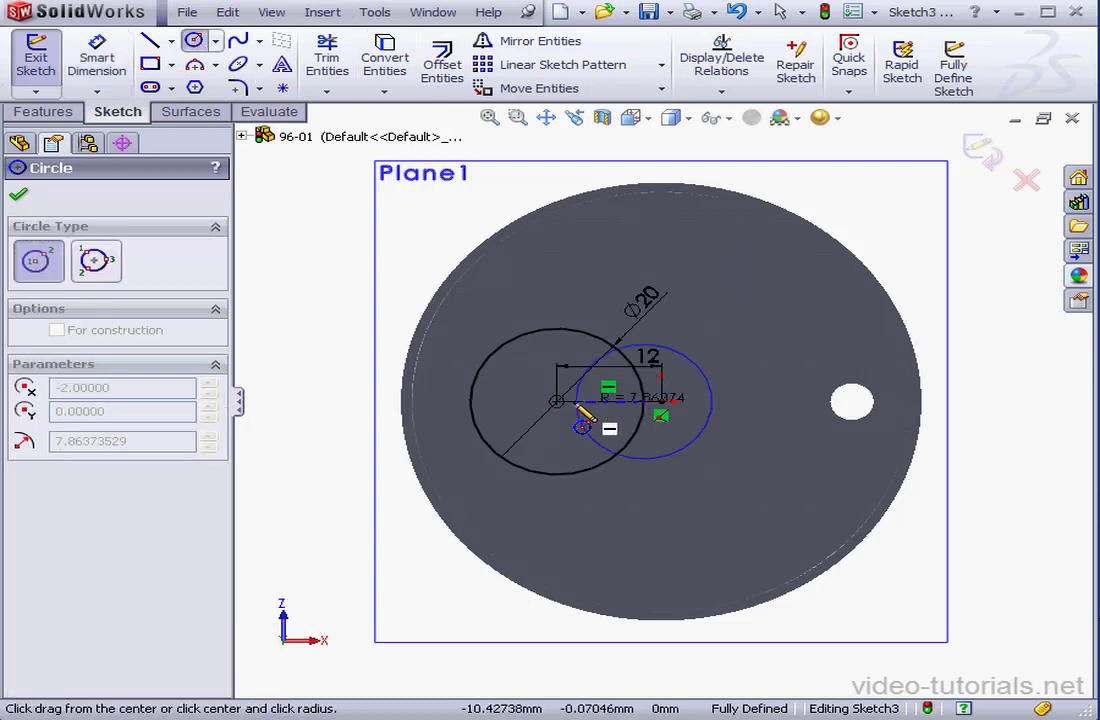
left_click(472, 402)
right_click(462, 352)
left_click(516, 360)
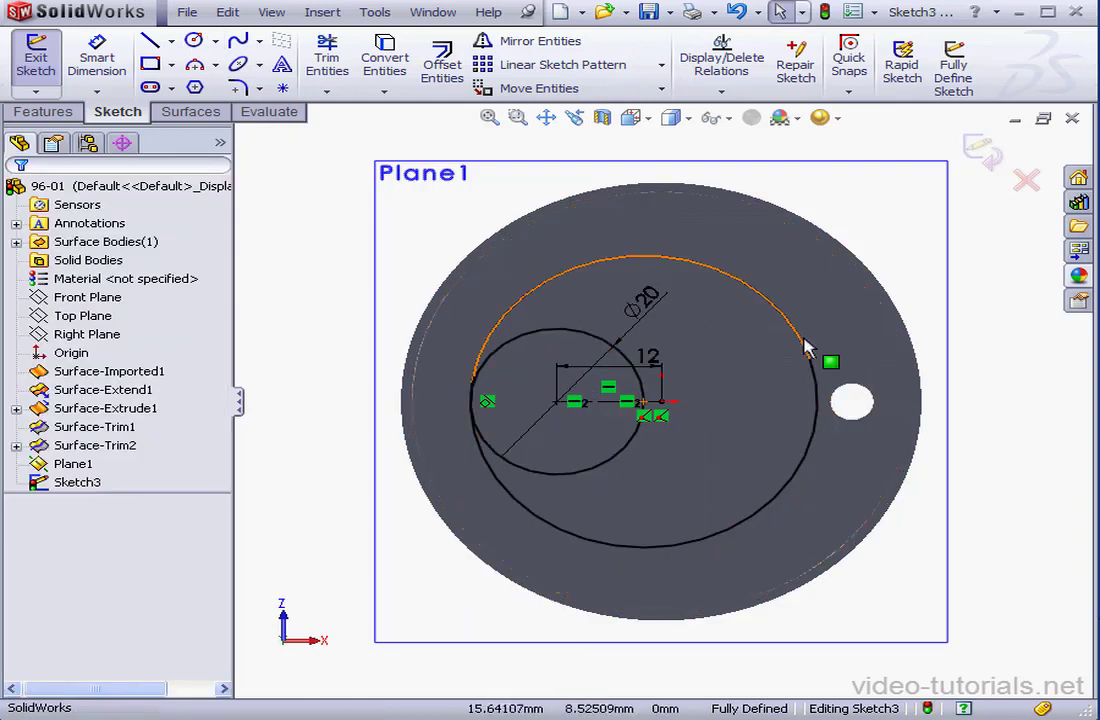
Finish the two-circle sketch and hide the offset reference plane
left_click(982, 150)
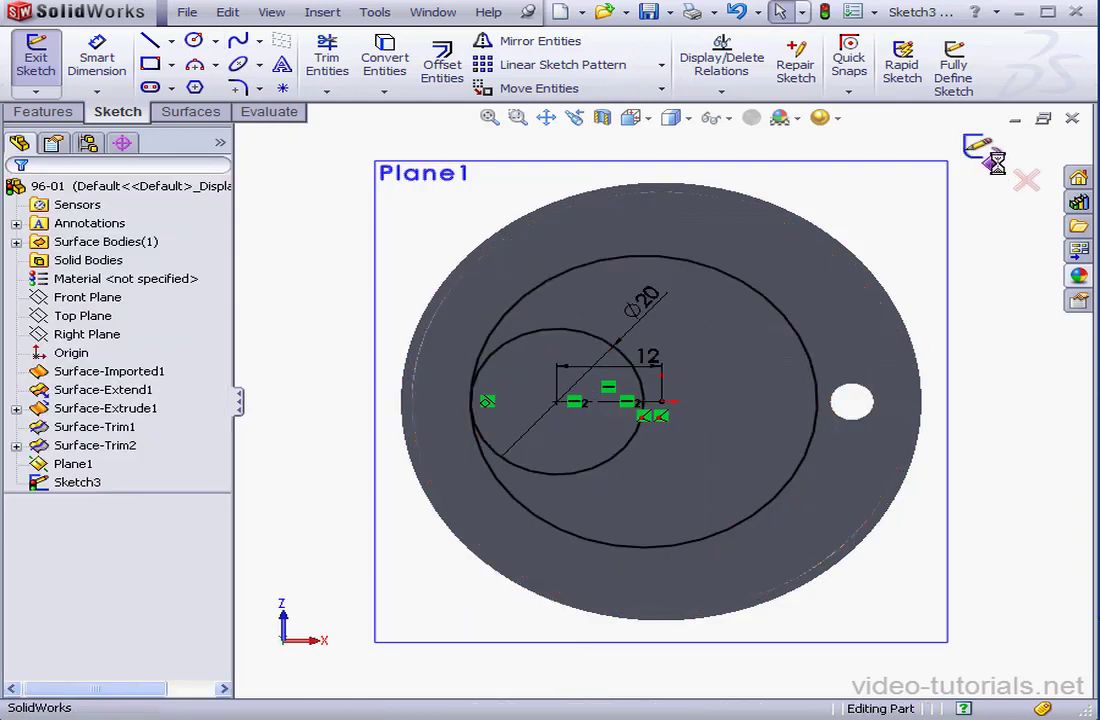
left_click(645, 120)
left_click(708, 150)
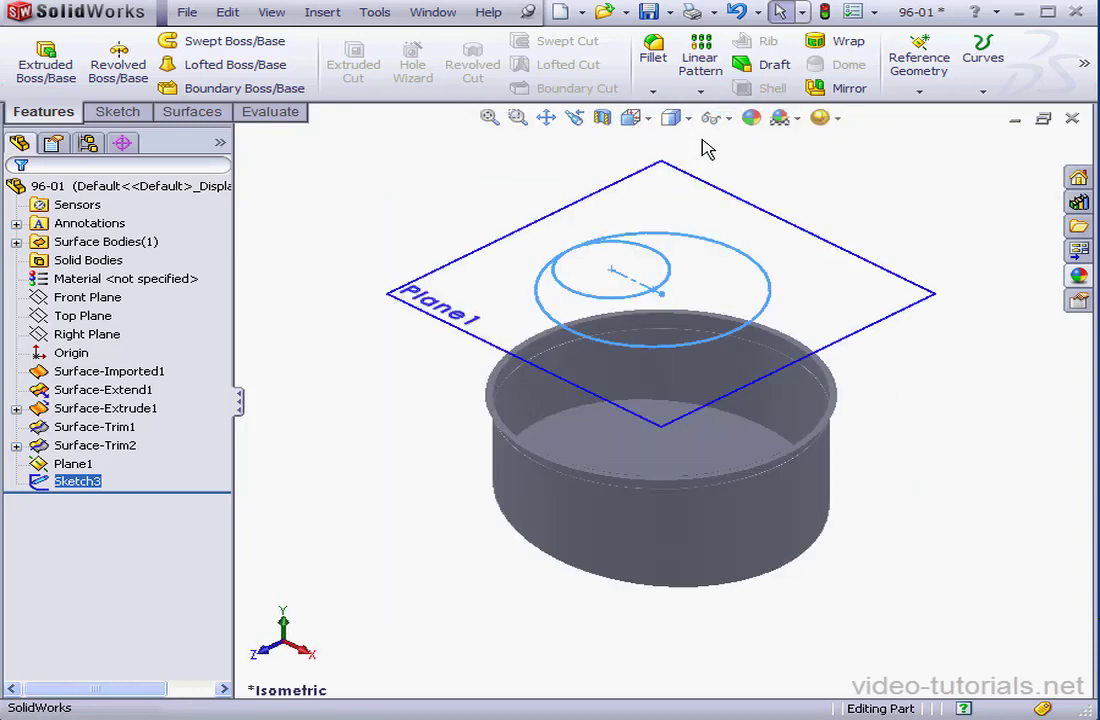
right_click(73, 464)
left_click(133, 424)
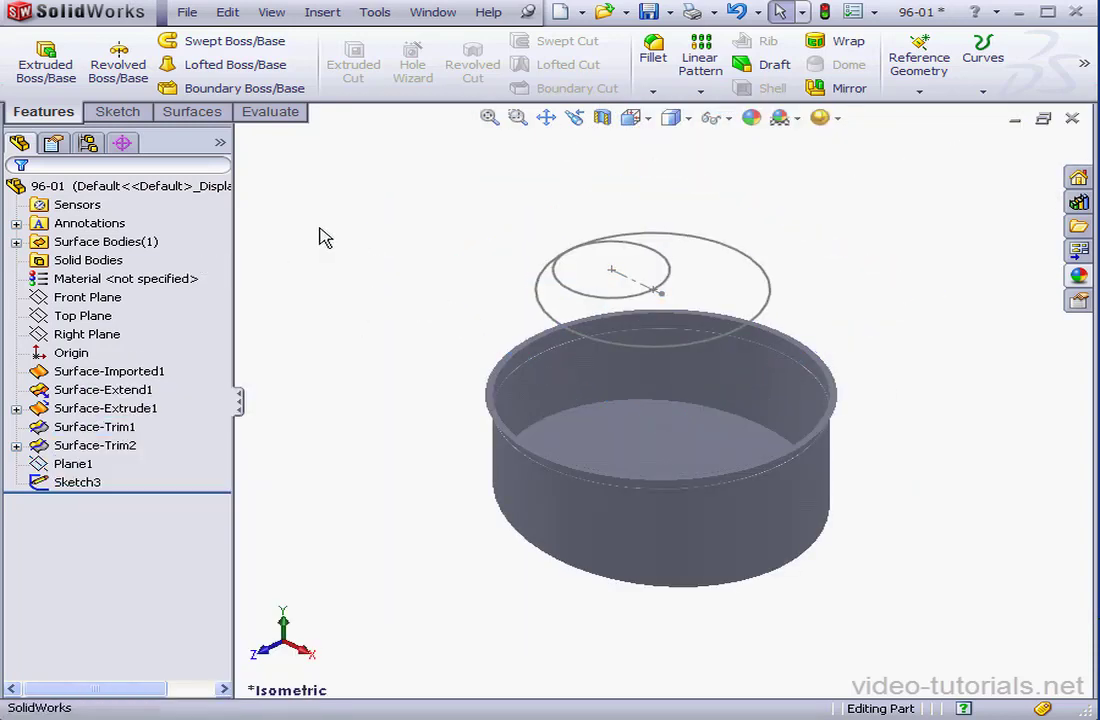
Trim the surface body with the two-circle sketch using the Standard trim type, keeping the piece outside the larger circle
left_click(193, 116)
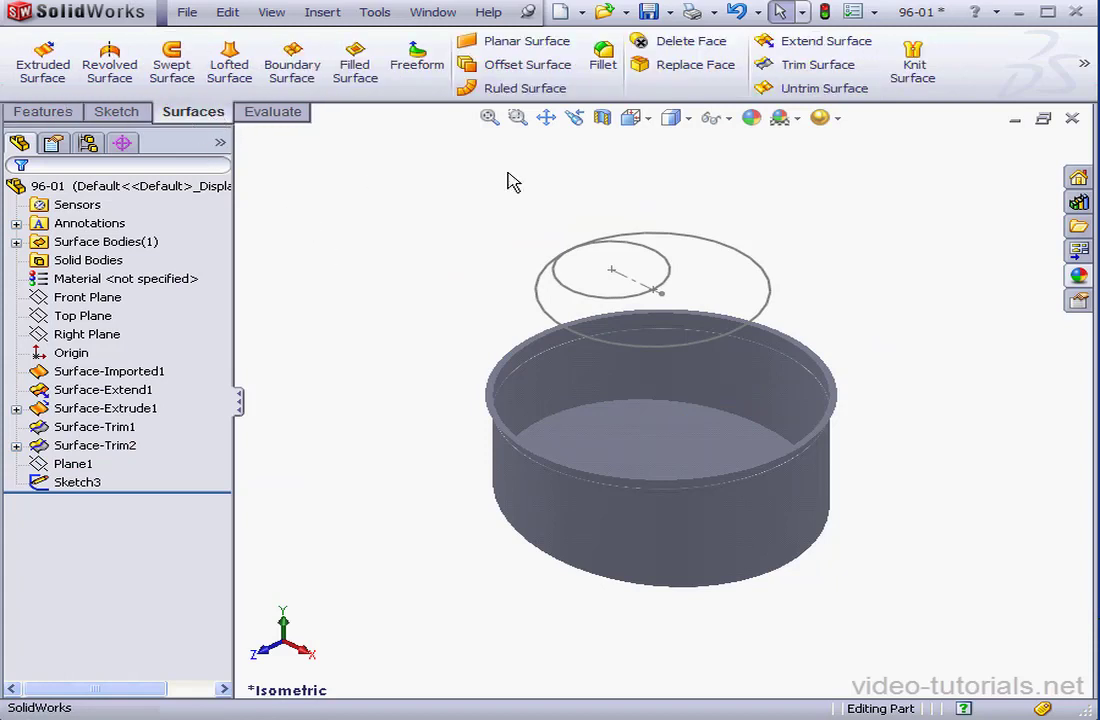
left_click(818, 66)
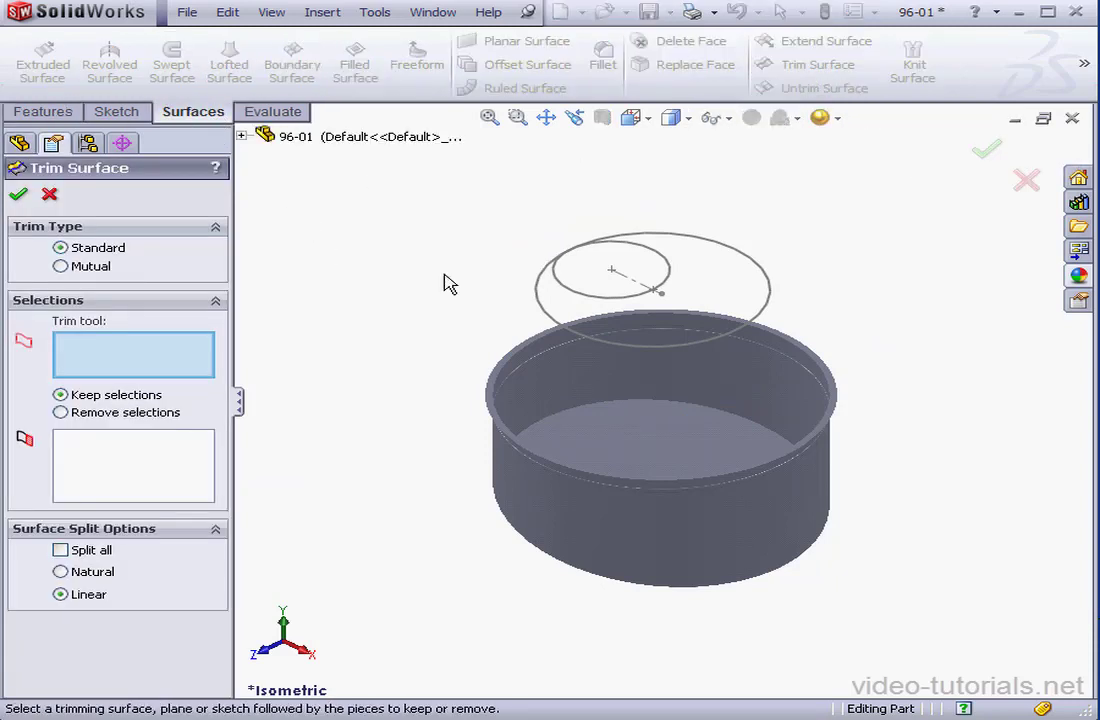
left_click(565, 330)
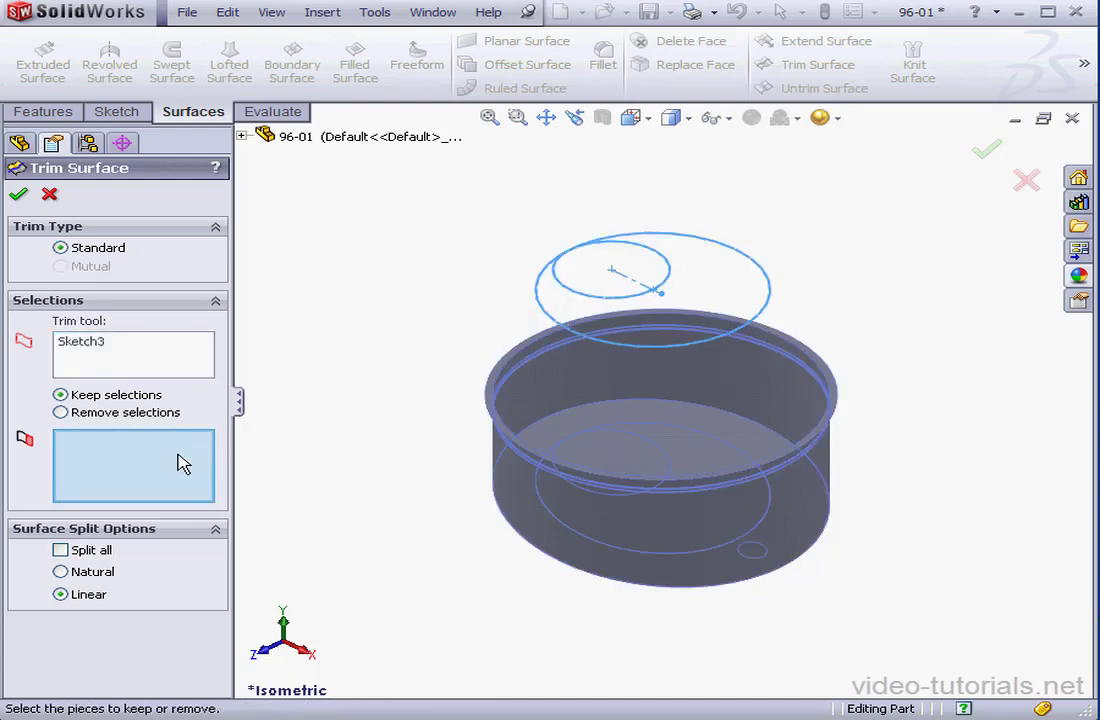
left_click(560, 438)
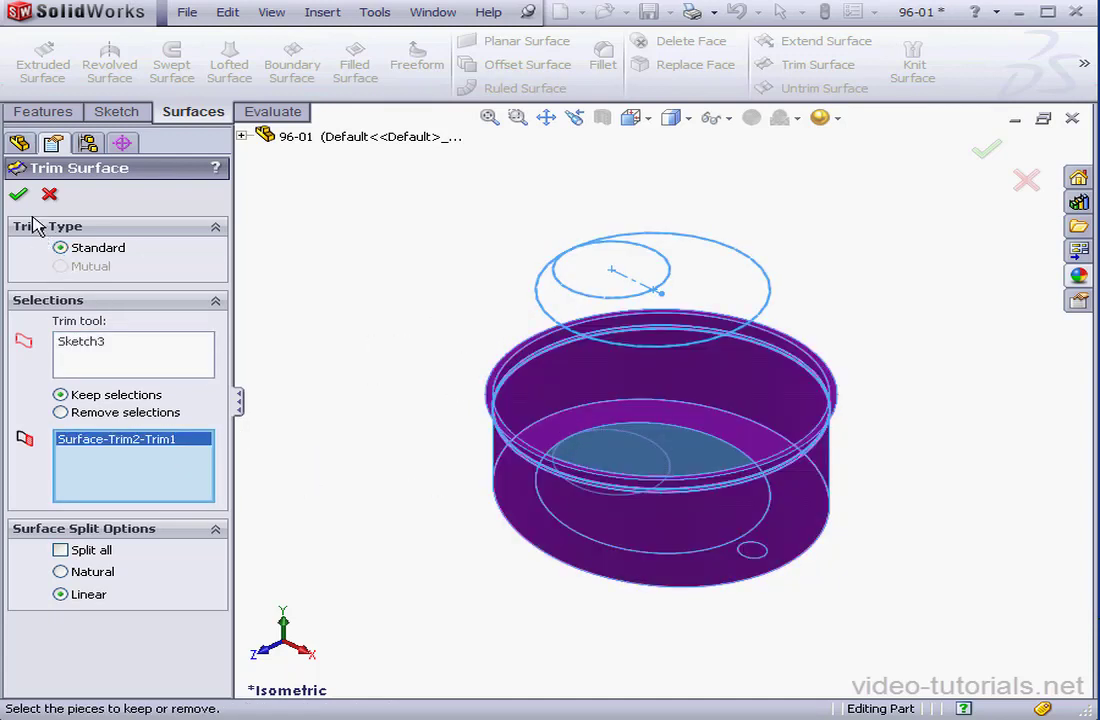
left_click(18, 196)
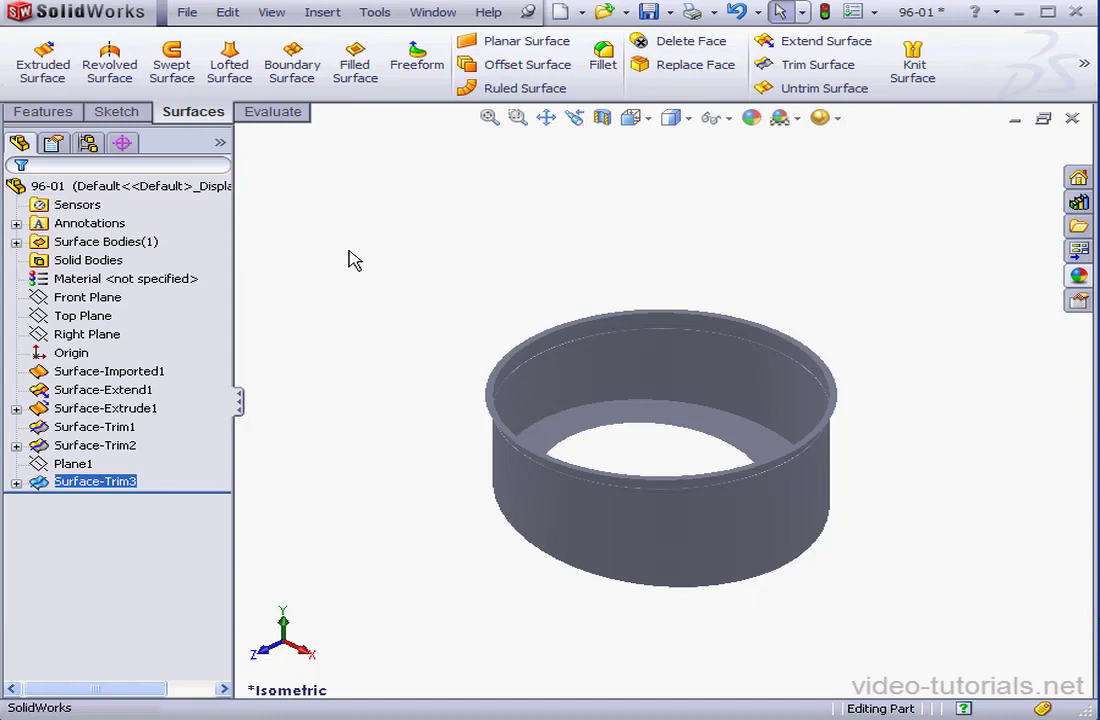
Show the two-circle sketch absorbed by the latest surface trim
left_click(16, 483)
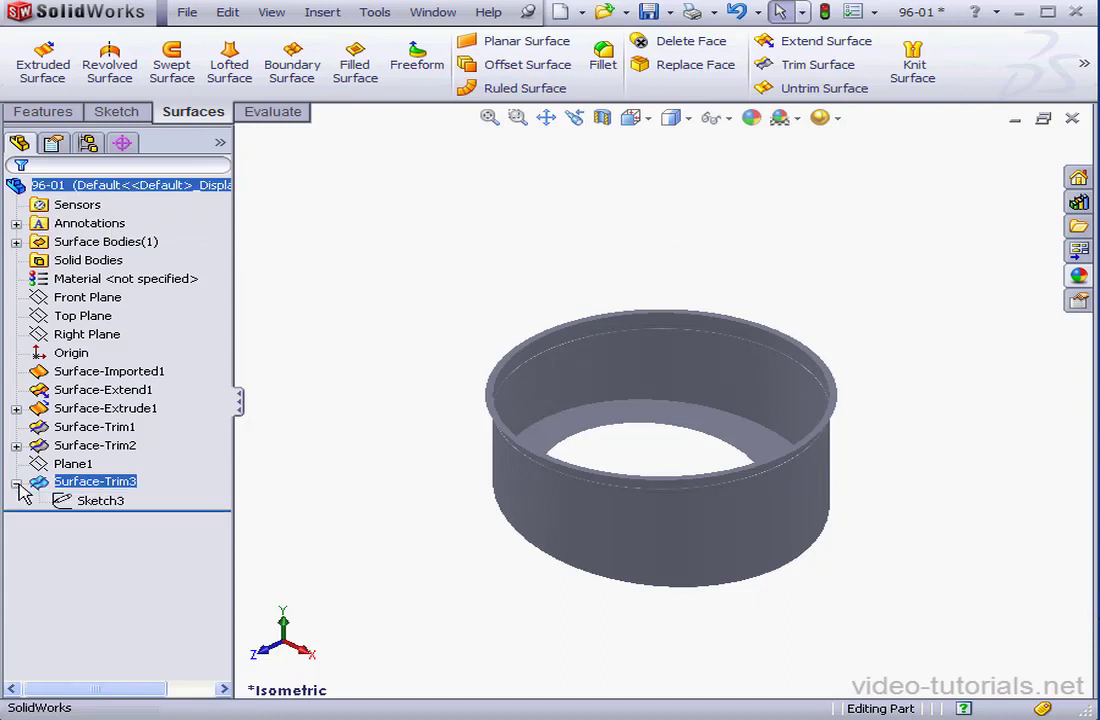
right_click(96, 501)
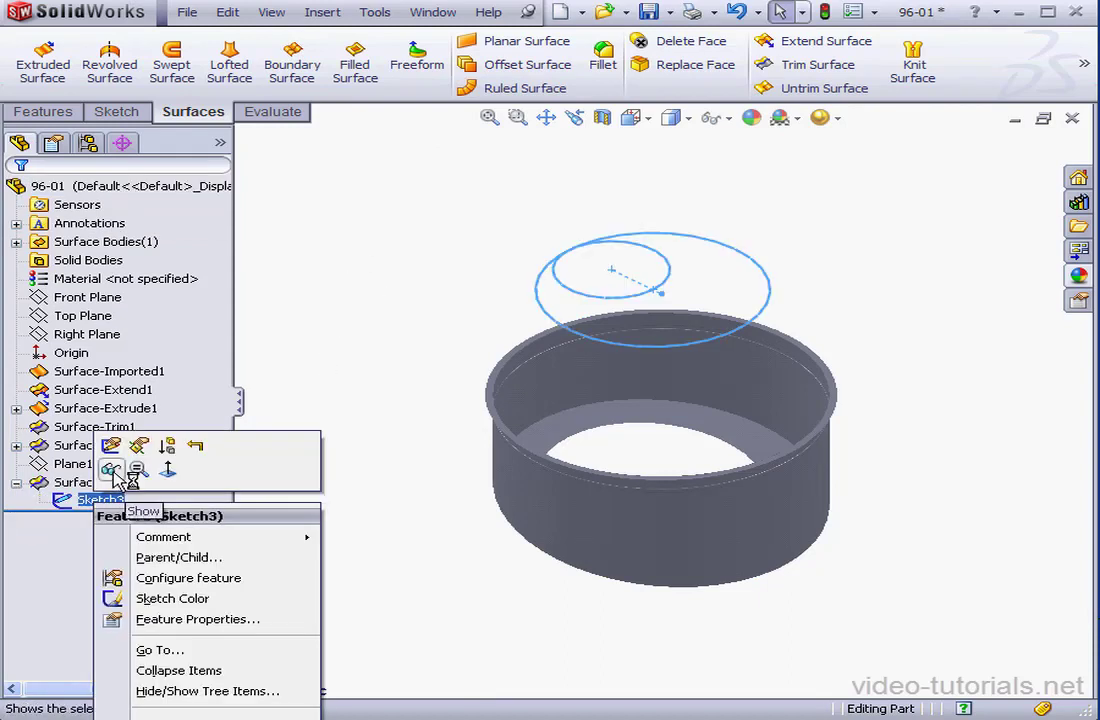
left_click(111, 470)
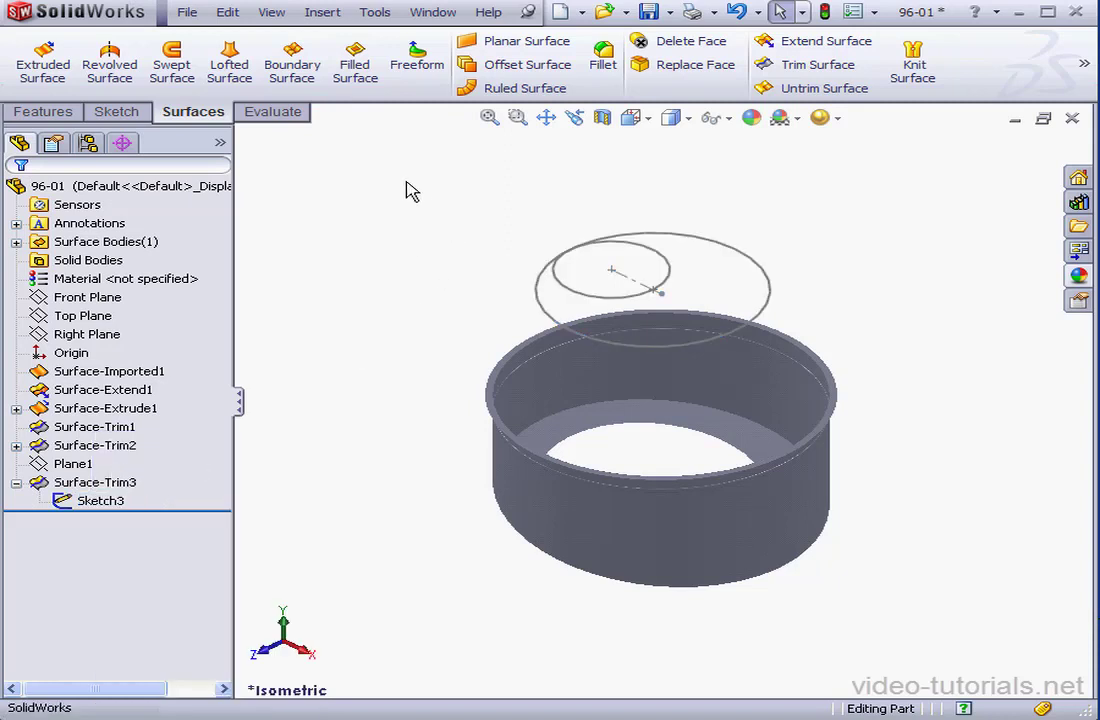
Set up a lofted surface with the 20 mm circle and the edge of the large trimmed opening as profiles
left_click(236, 60)
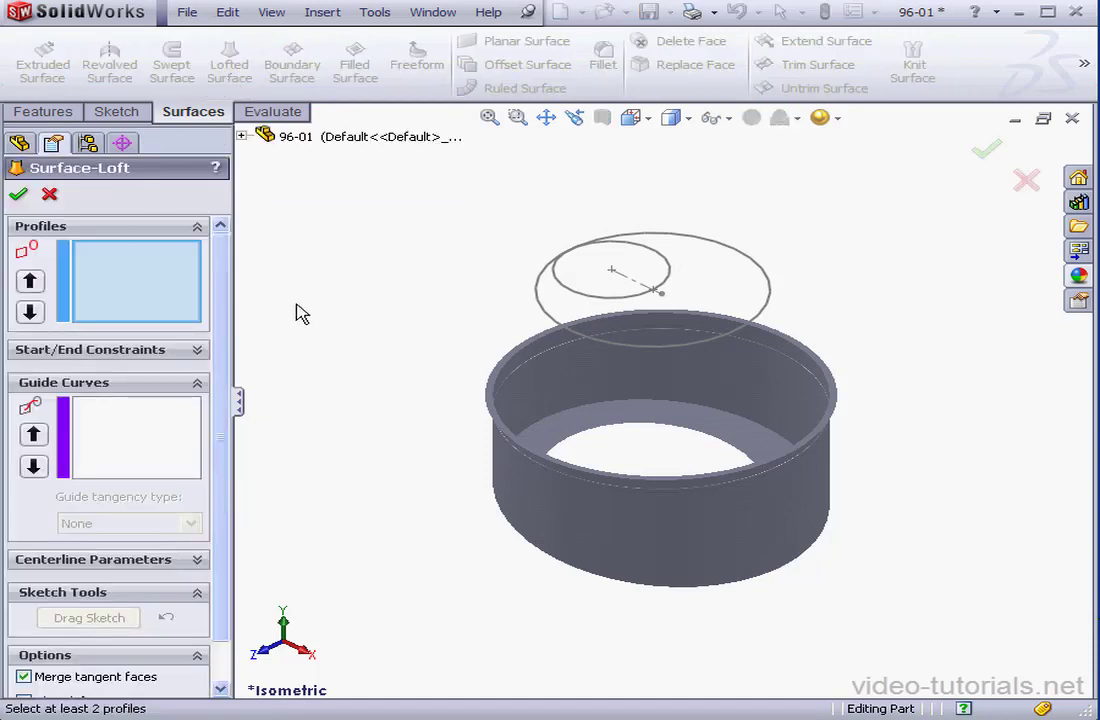
left_click(588, 297)
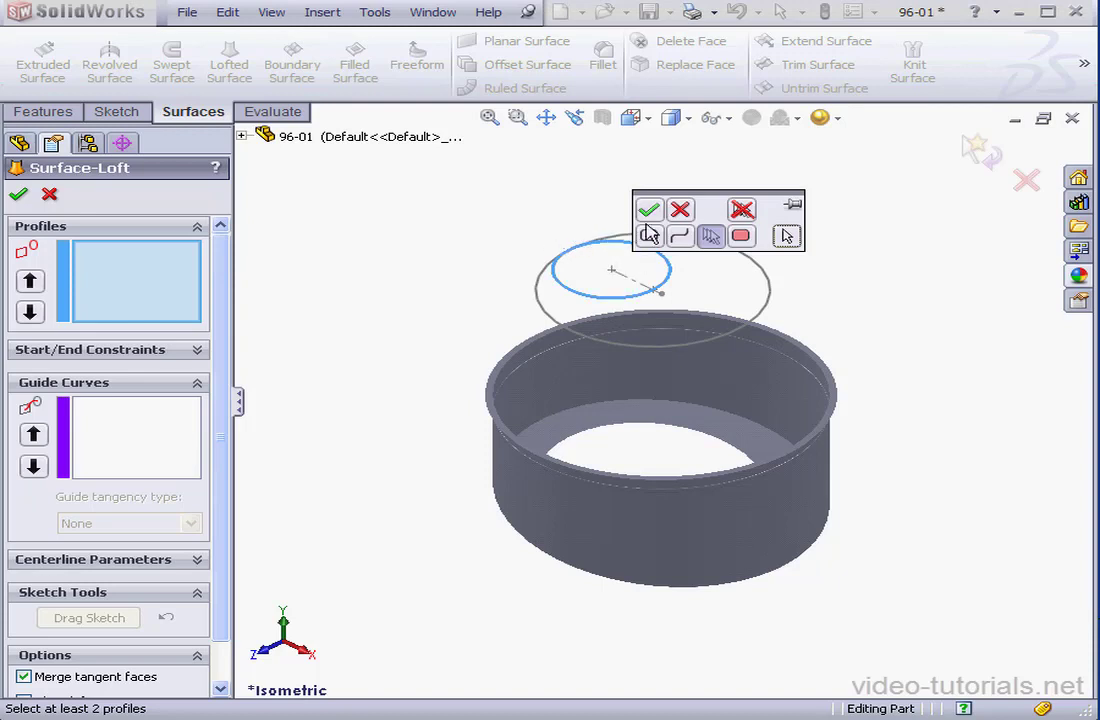
left_click(648, 210)
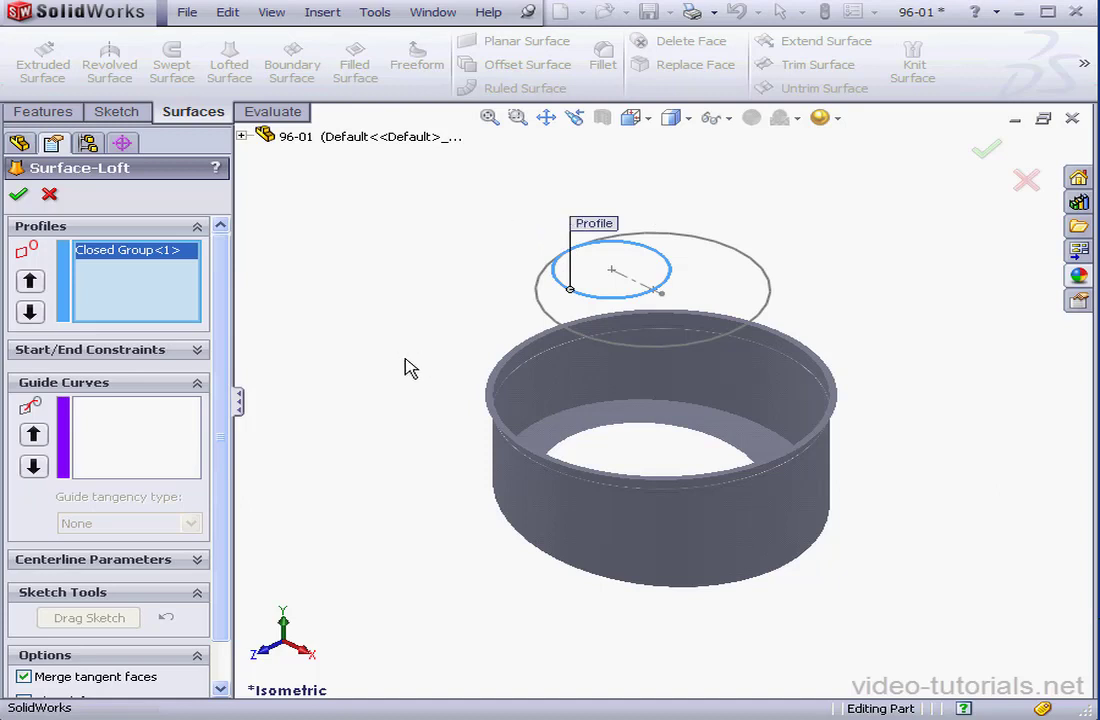
left_click(614, 437)
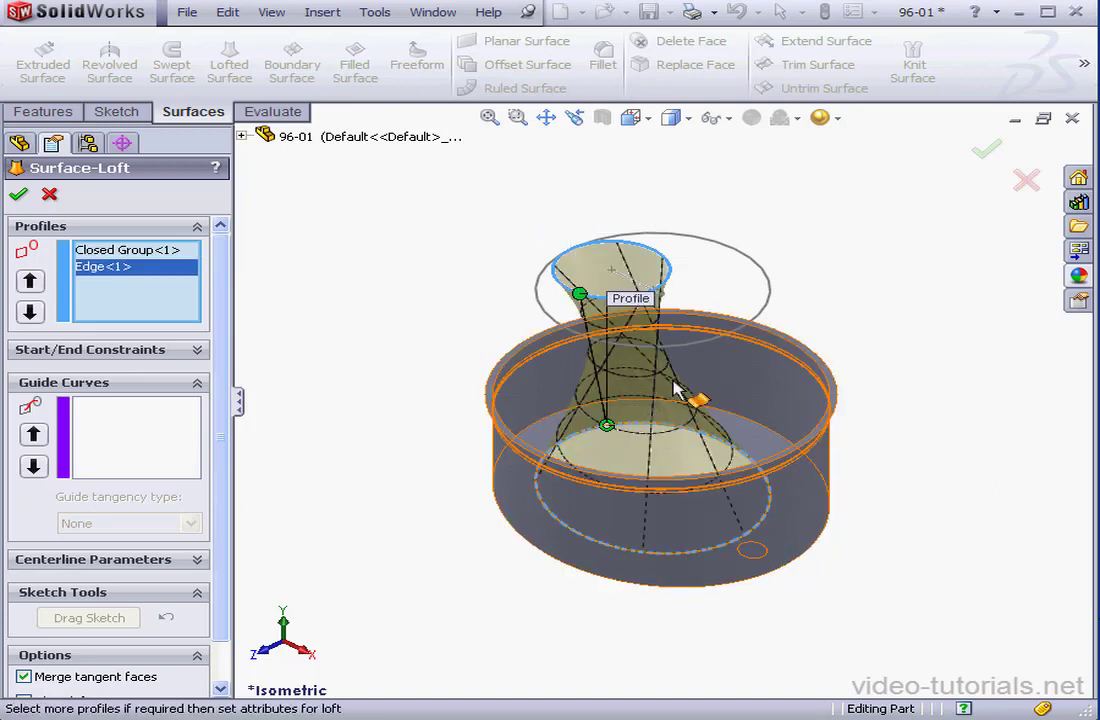
Align the loft connectors on the same side of both profiles to remove the twist and create the lofted surface
middle_click_drag(710, 358, 705, 457)
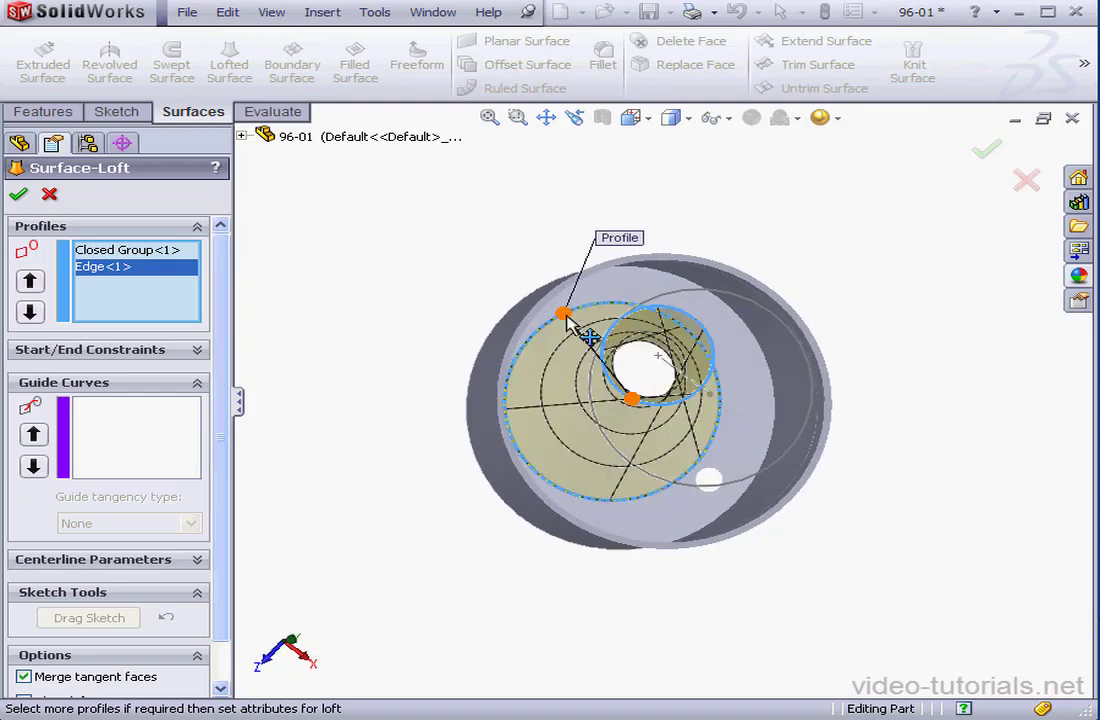
left_click_drag(566, 316, 520, 351)
left_click_drag(632, 396, 612, 381)
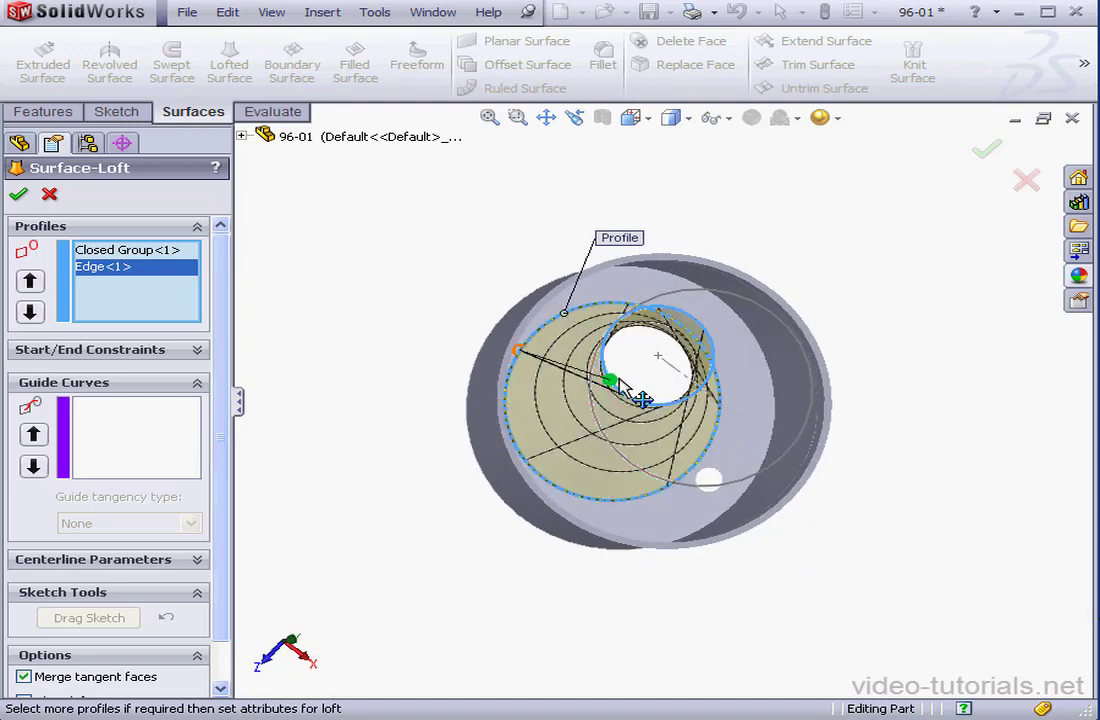
middle_click_drag(628, 368, 594, 381)
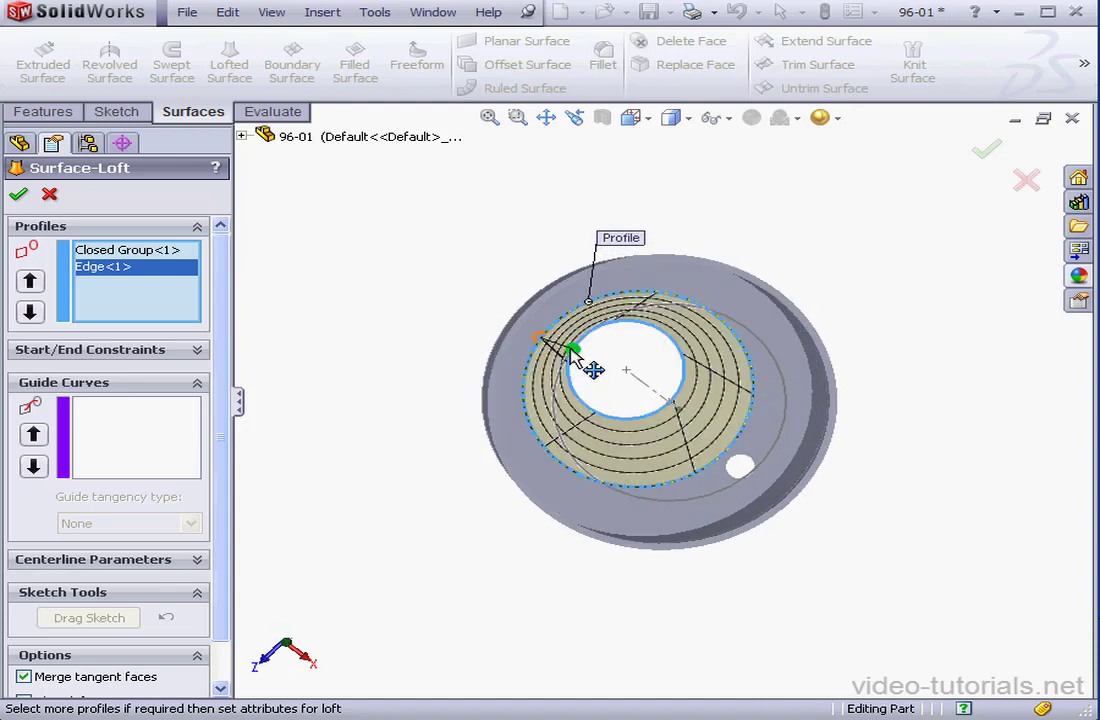
left_click_drag(571, 349, 573, 349)
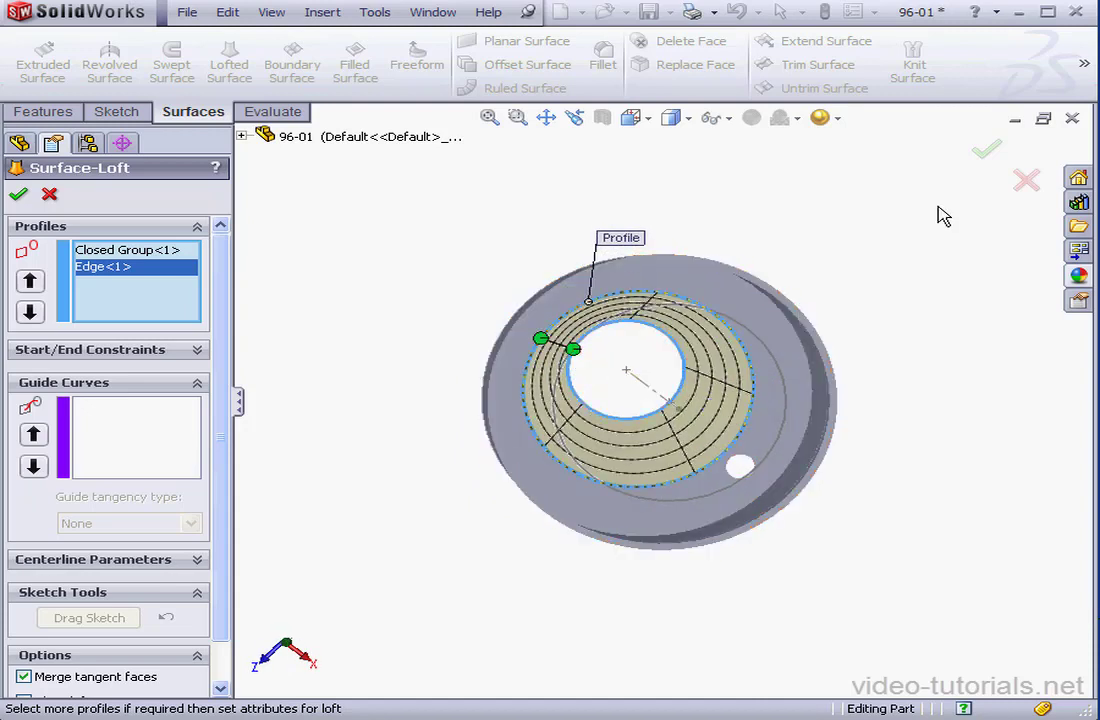
left_click(987, 150)
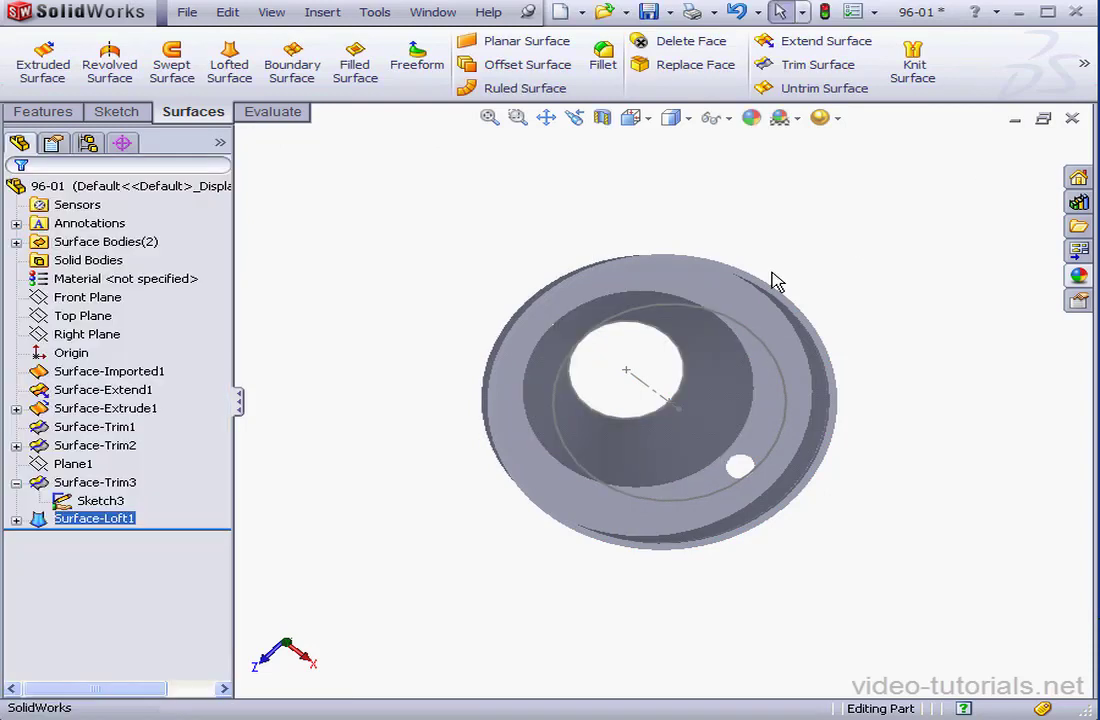
Hide the two-circle sketch under the latest surface trim
left_click(634, 118)
left_click(697, 147)
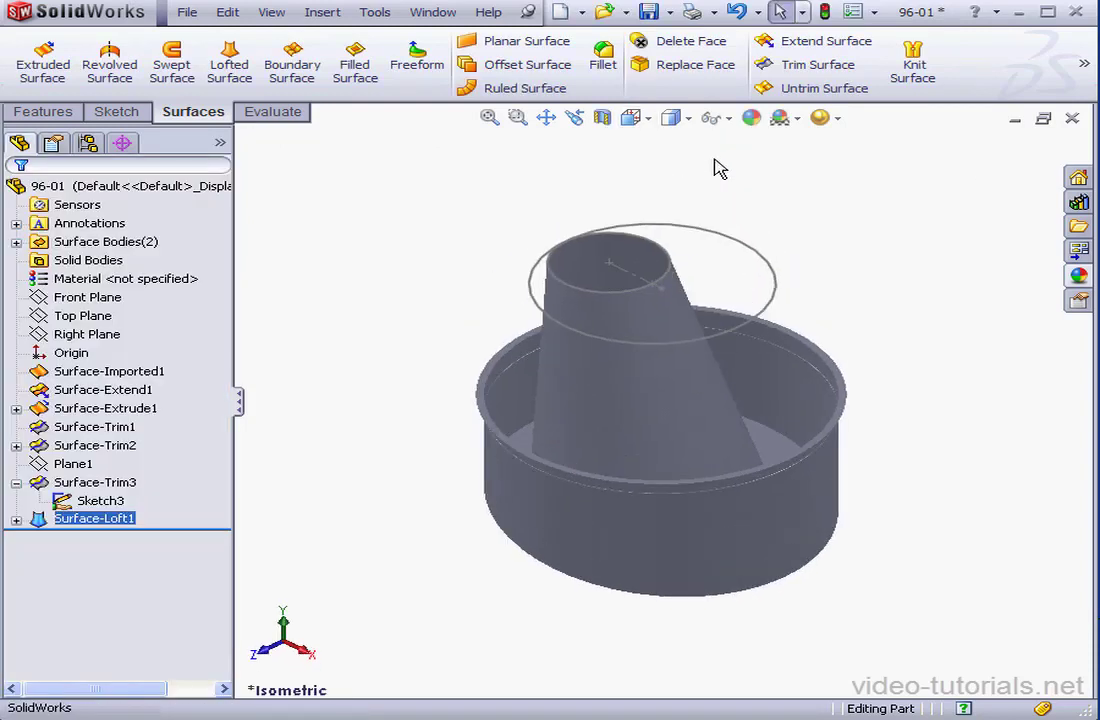
right_click(100, 502)
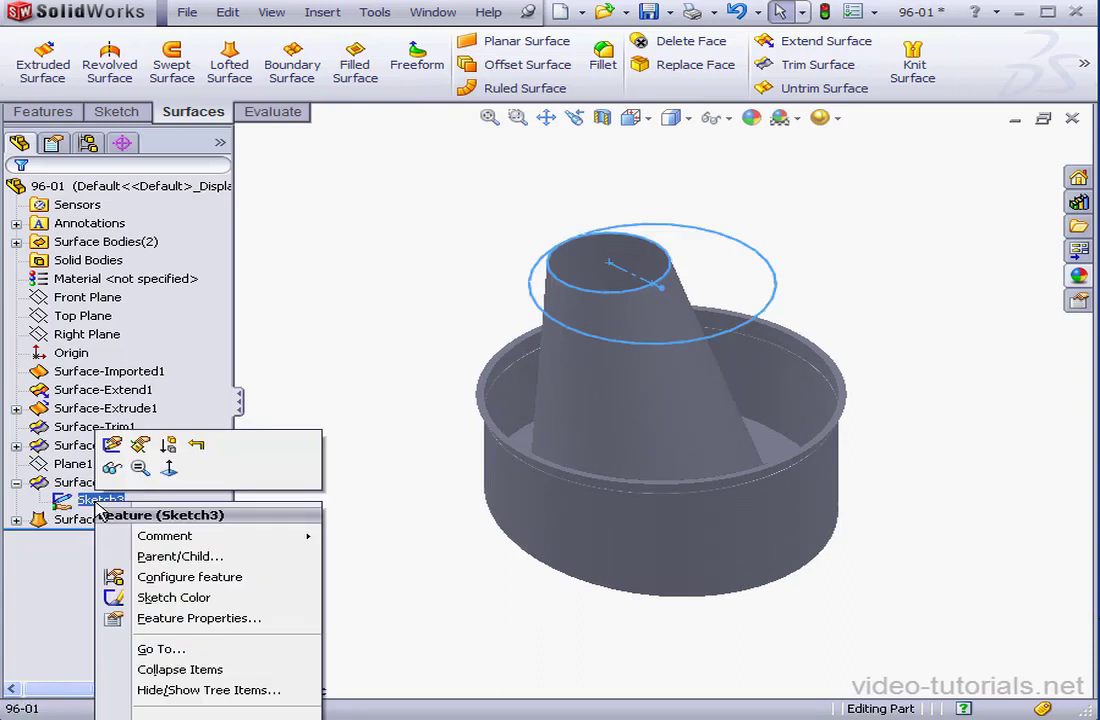
left_click(112, 467)
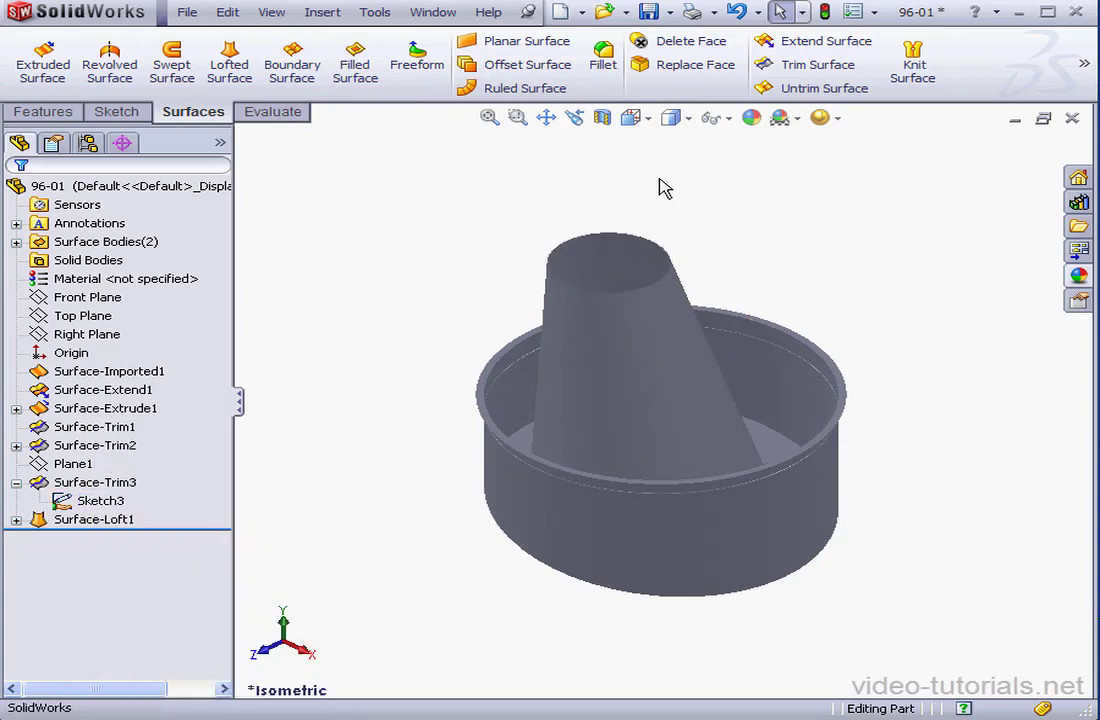
Knit the lofted spout surface and the trimmed neck surface into one surface body
left_click(915, 62)
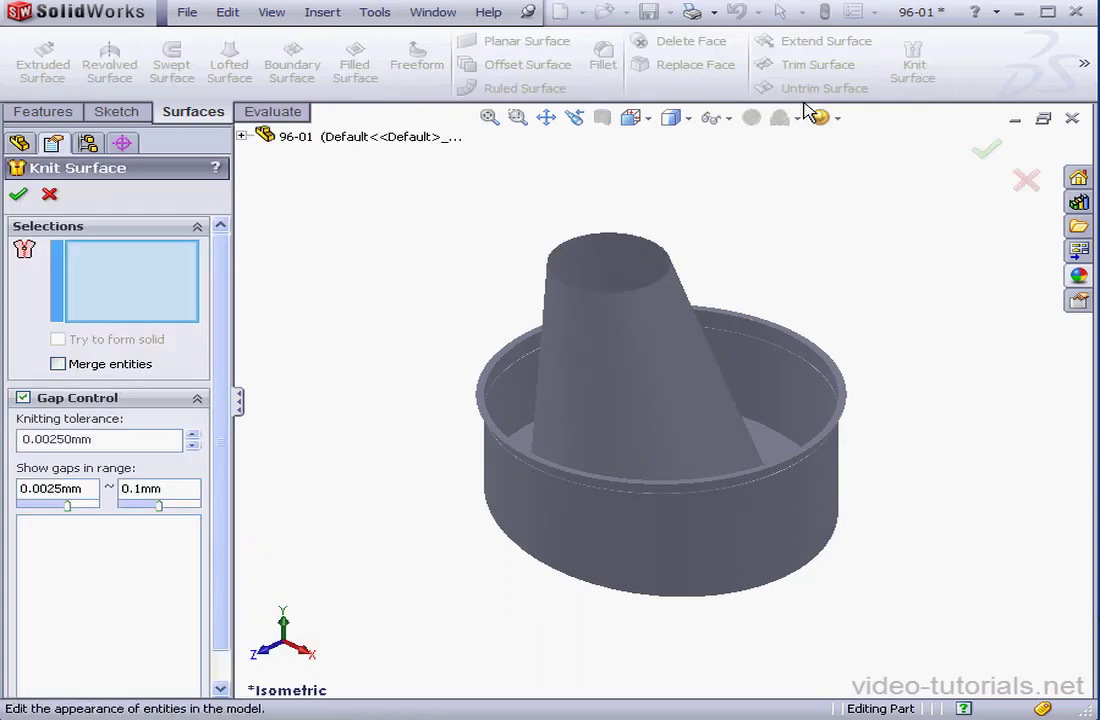
left_click(621, 344)
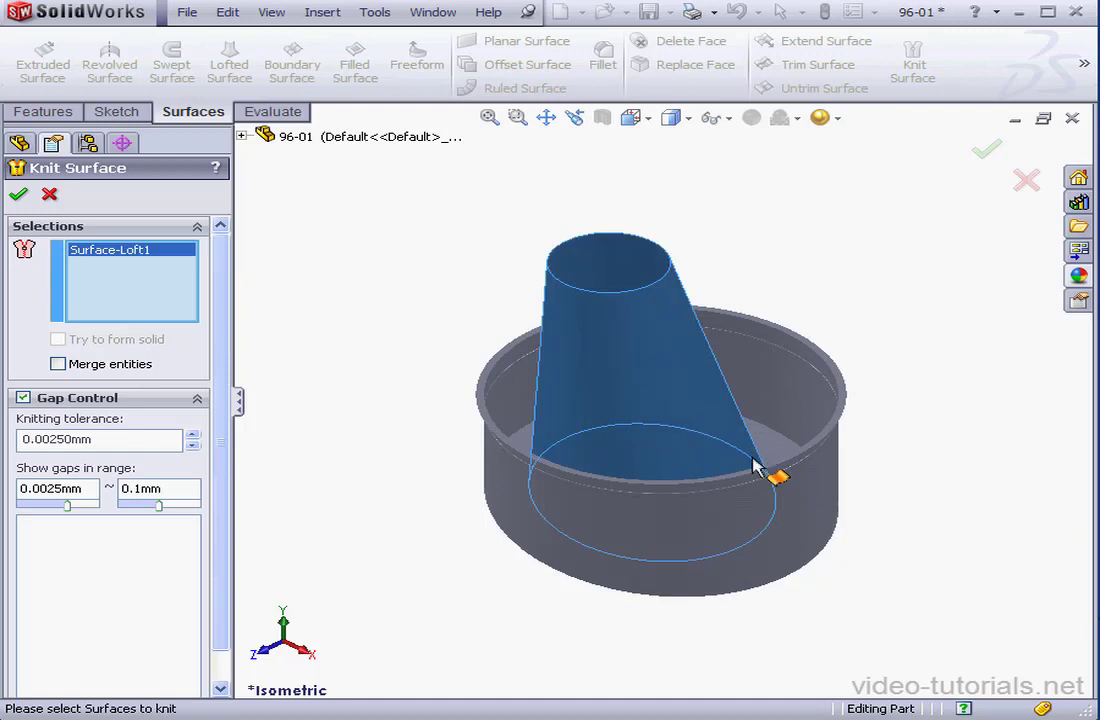
left_click(789, 494)
left_click(19, 196)
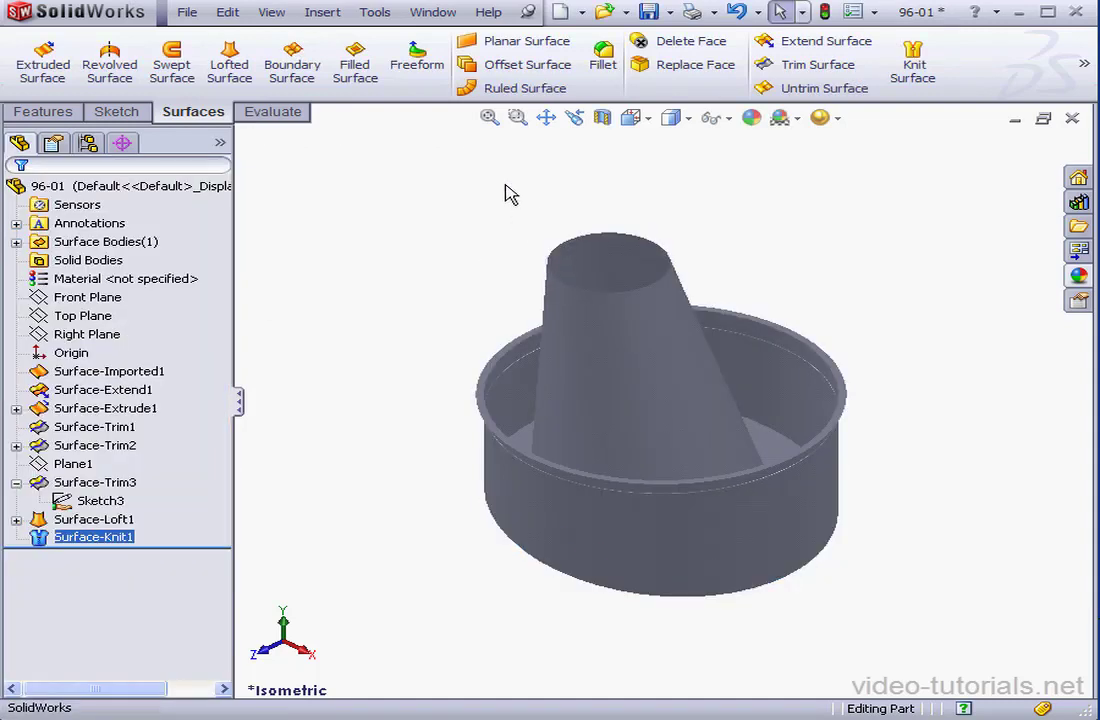
Thicken the knitted surface by 0.8 mm using the Thicken Side 1 option
left_click(322, 13)
mouse_move(378, 40)
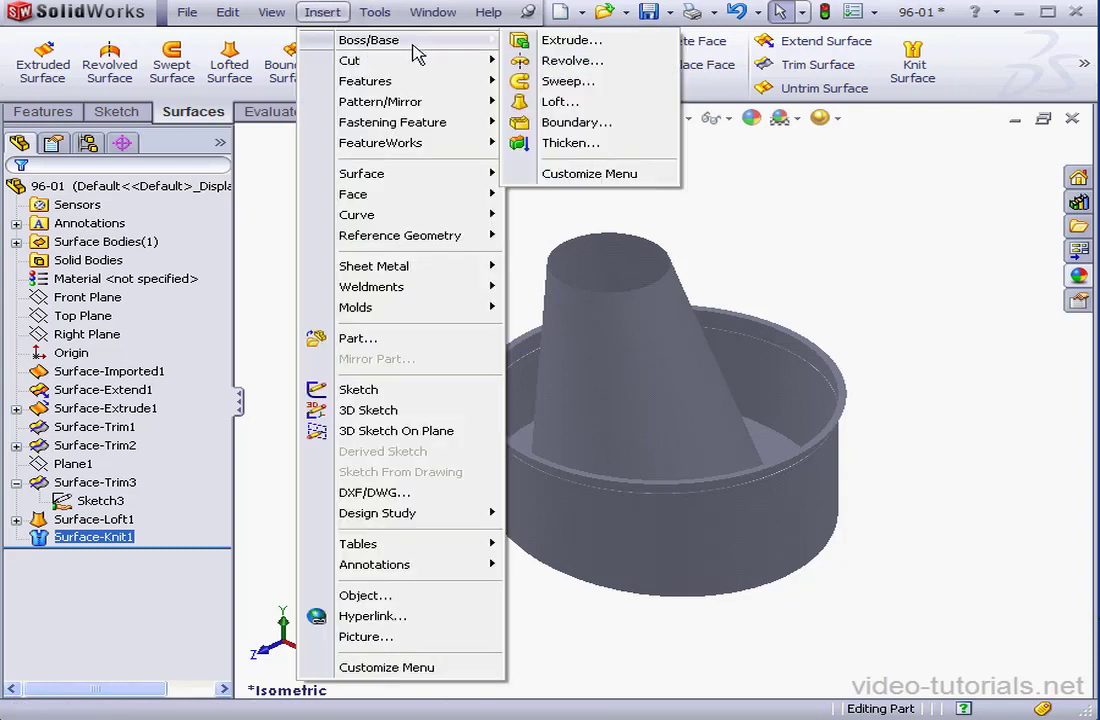
left_click(571, 144)
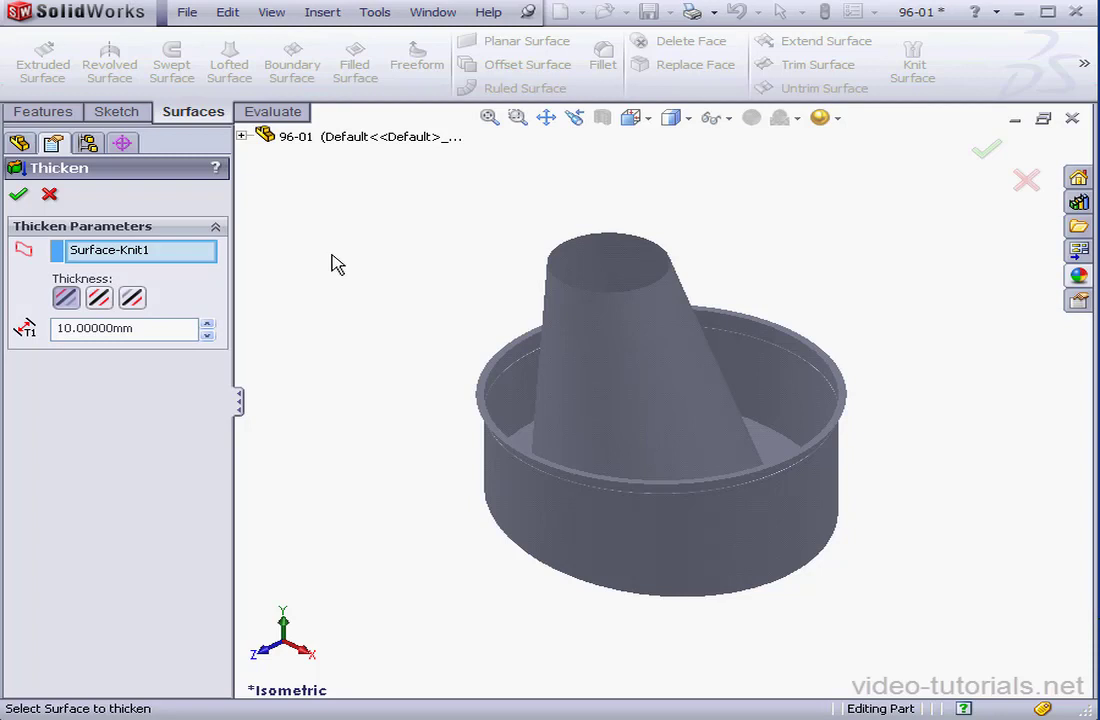
left_click_drag(153, 330, 12, 327)
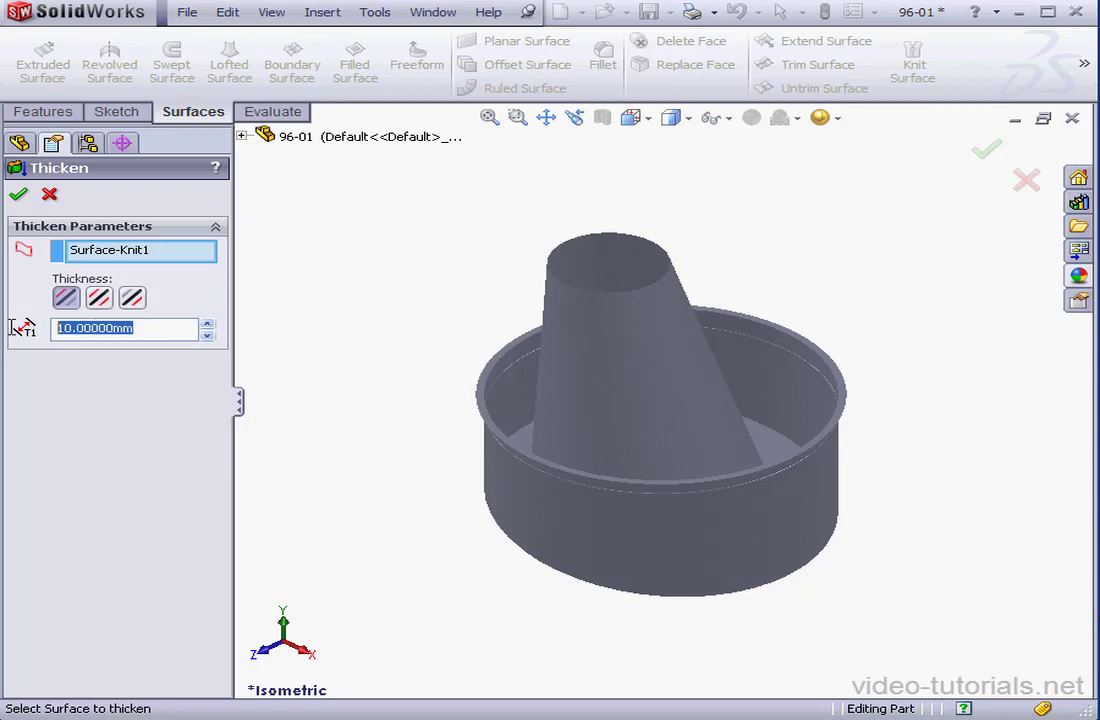
type(".")
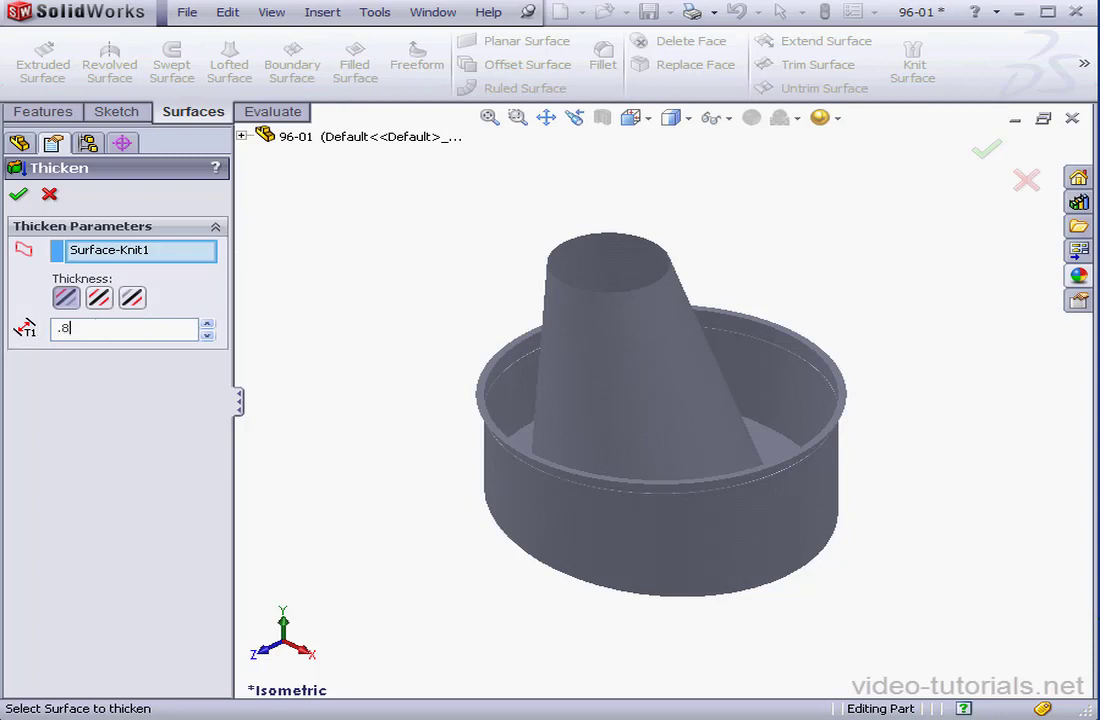
type("8")
key("Tab")
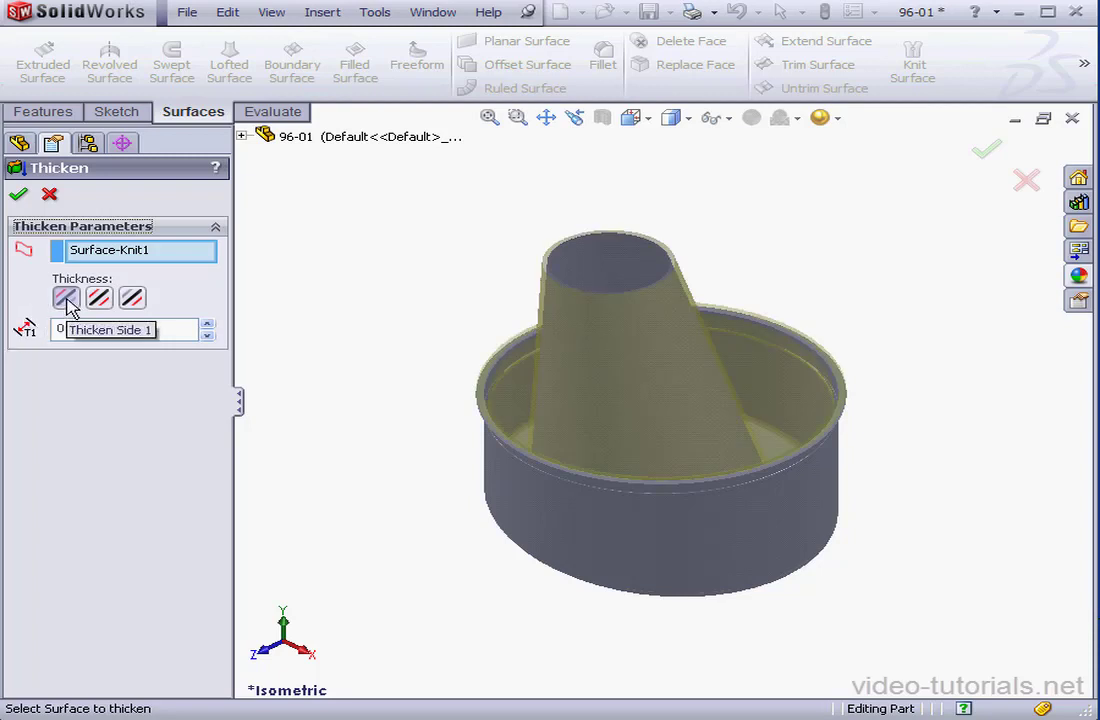
left_click(133, 299)
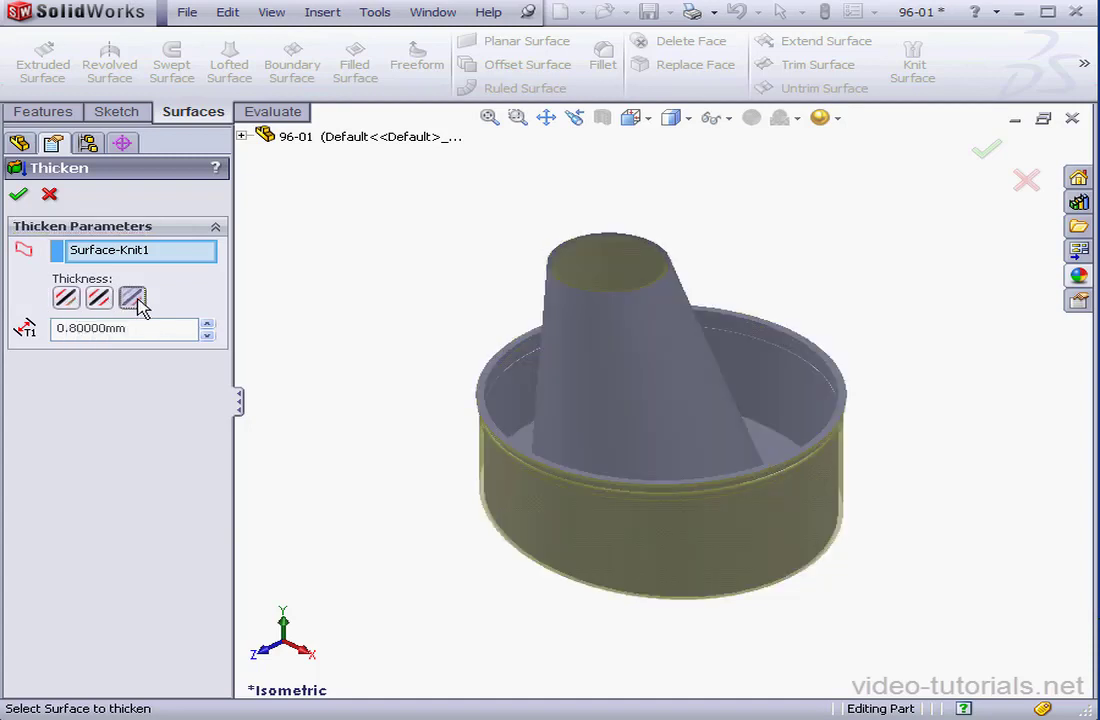
left_click(66, 299)
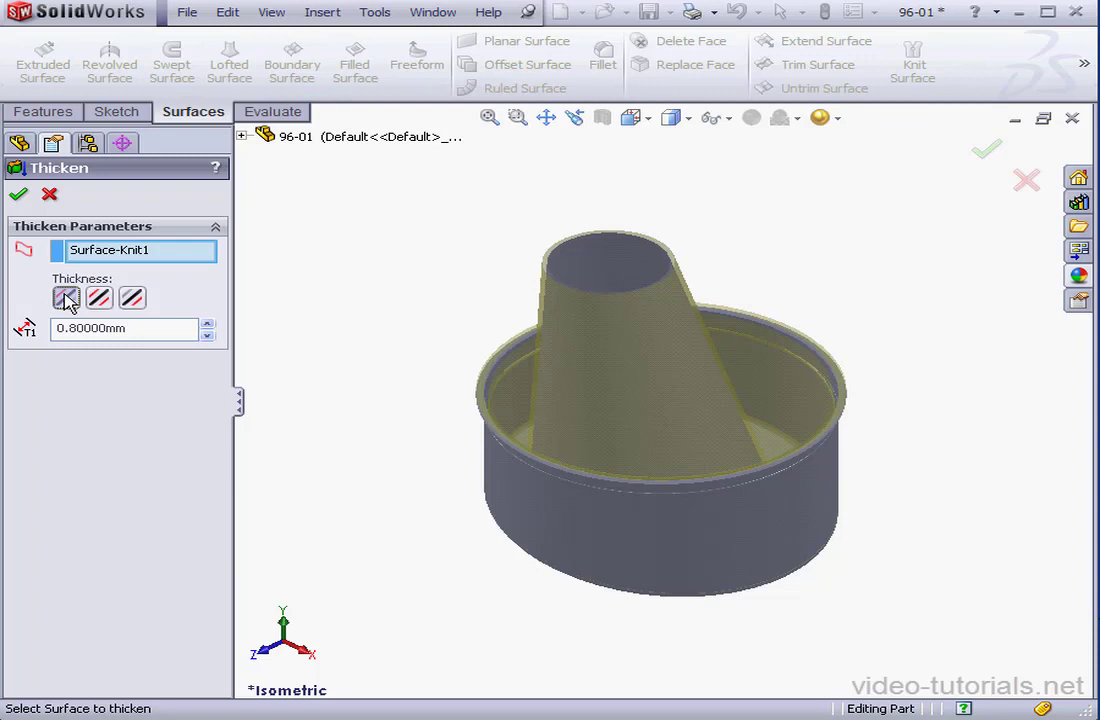
left_click(19, 196)
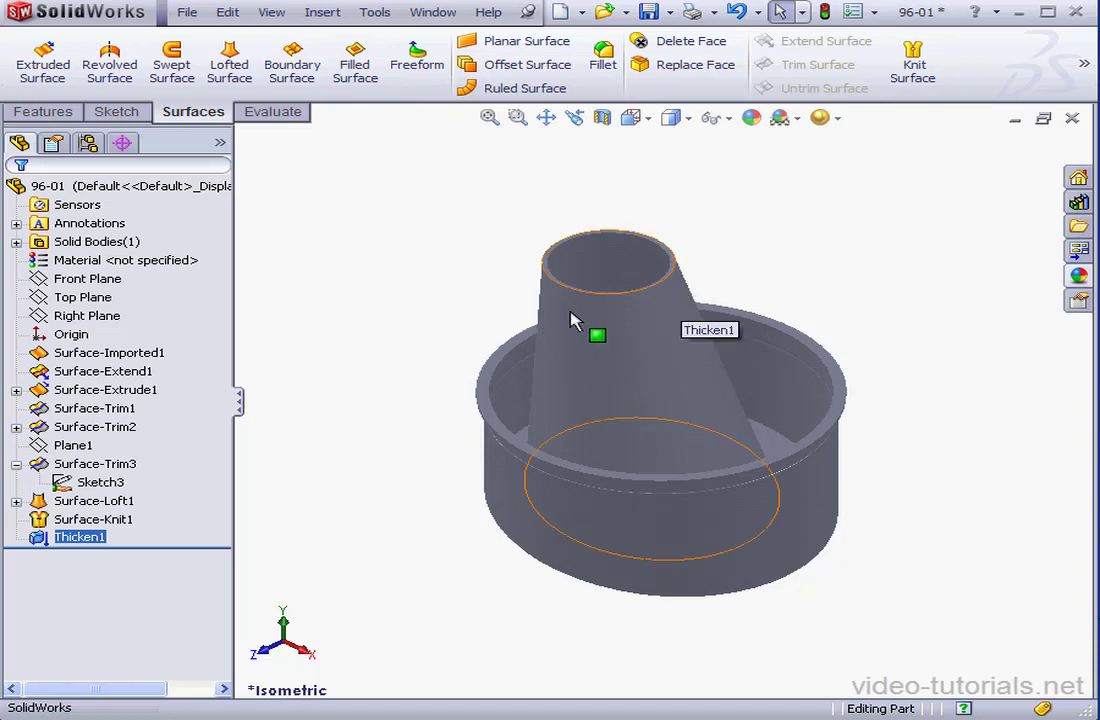
On the Front Plane, viewed from the back, sketch two connected lines from outside the spout's slanted side up past its top rim
right_click(104, 280)
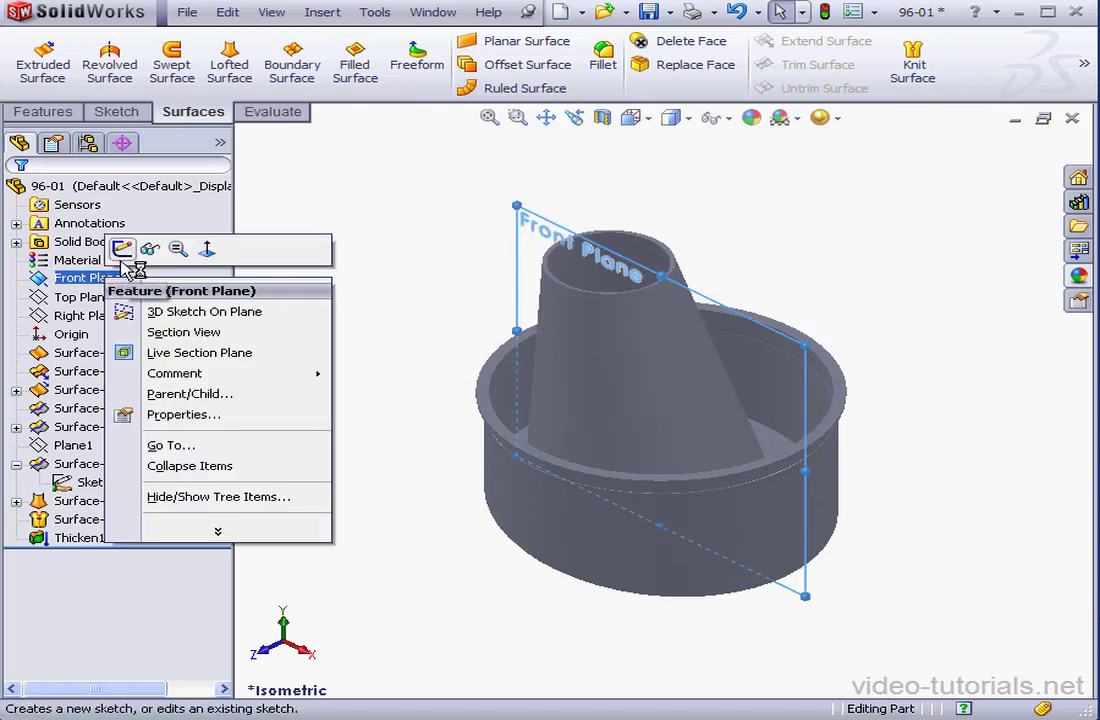
left_click(122, 248)
left_click(663, 119)
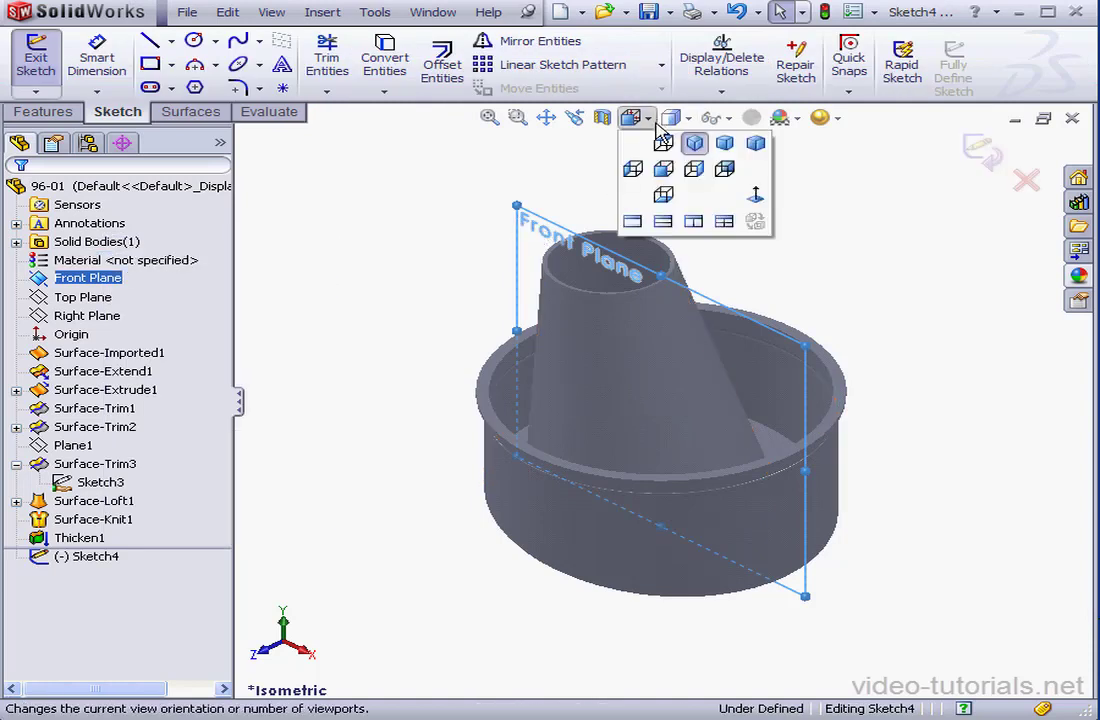
left_click(757, 206)
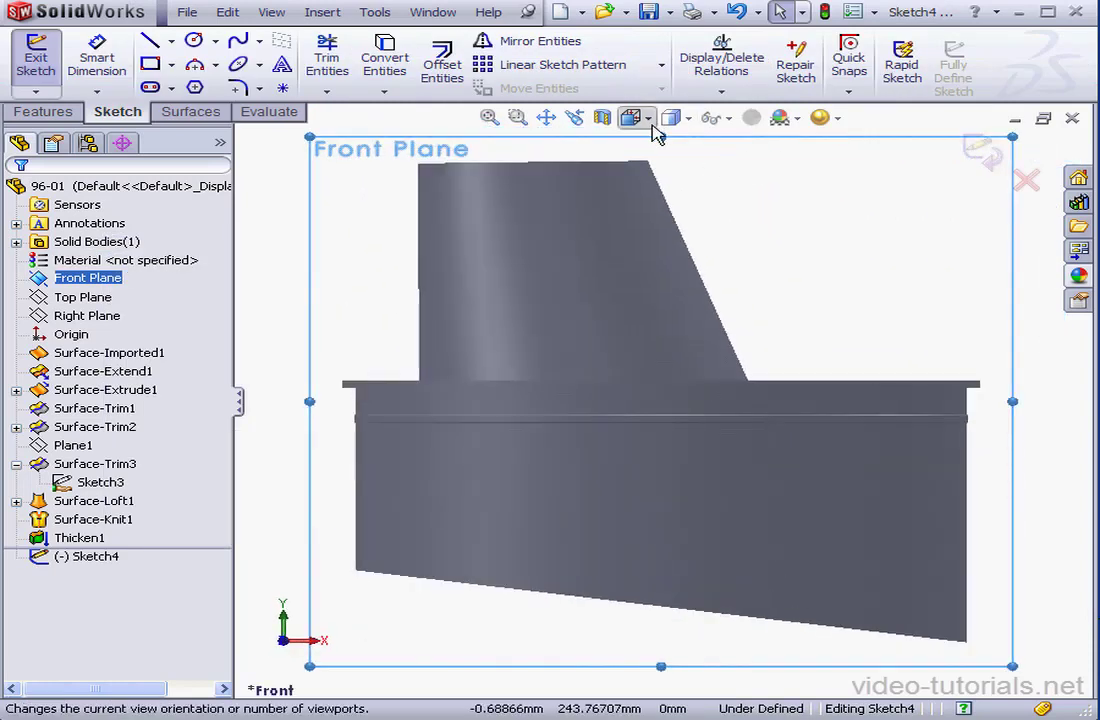
left_click(648, 119)
left_click(757, 200)
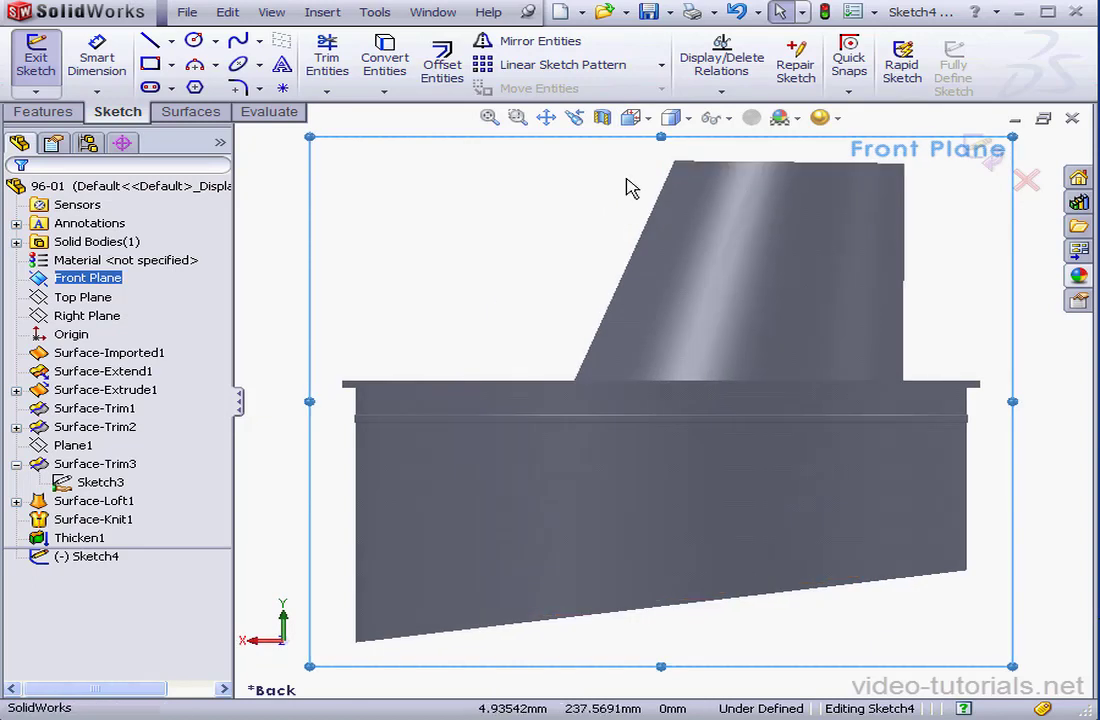
left_click(545, 117)
left_click_drag(696, 225, 661, 364)
left_click(550, 119)
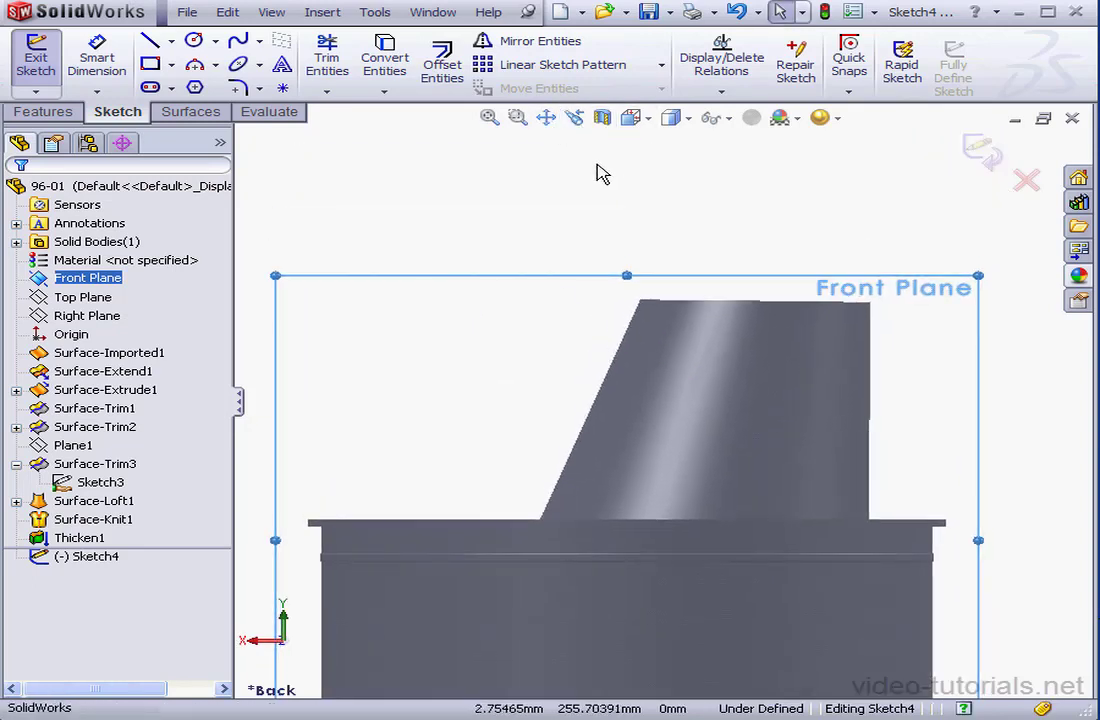
left_click(150, 40)
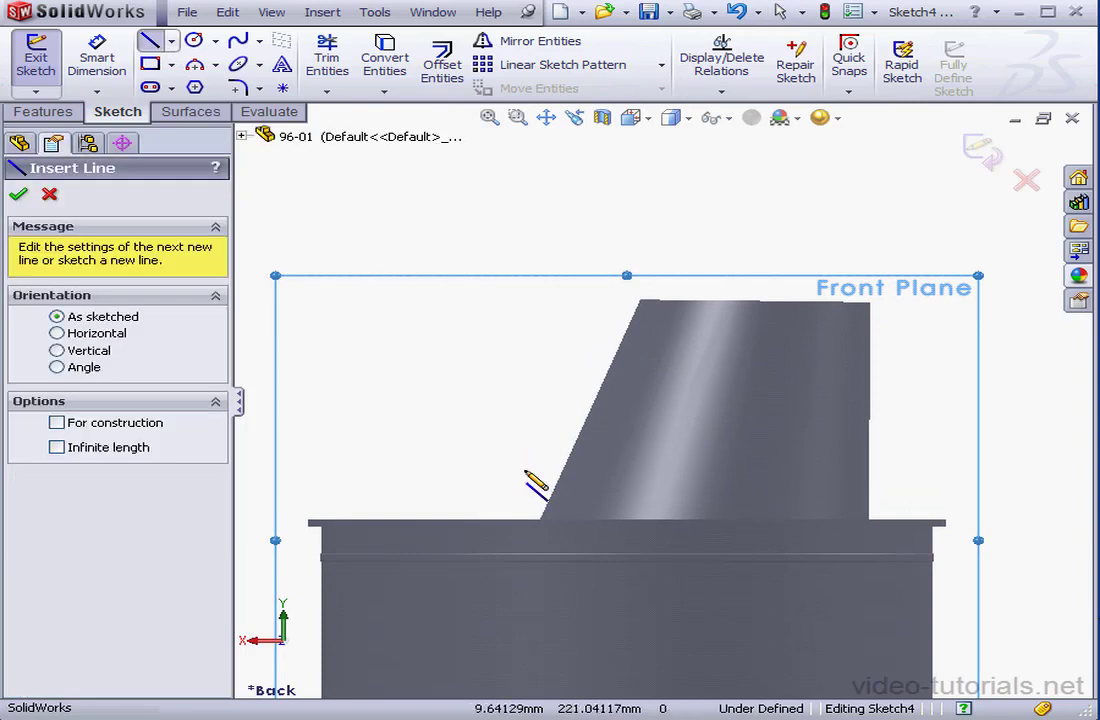
left_click(472, 474)
left_click(604, 442)
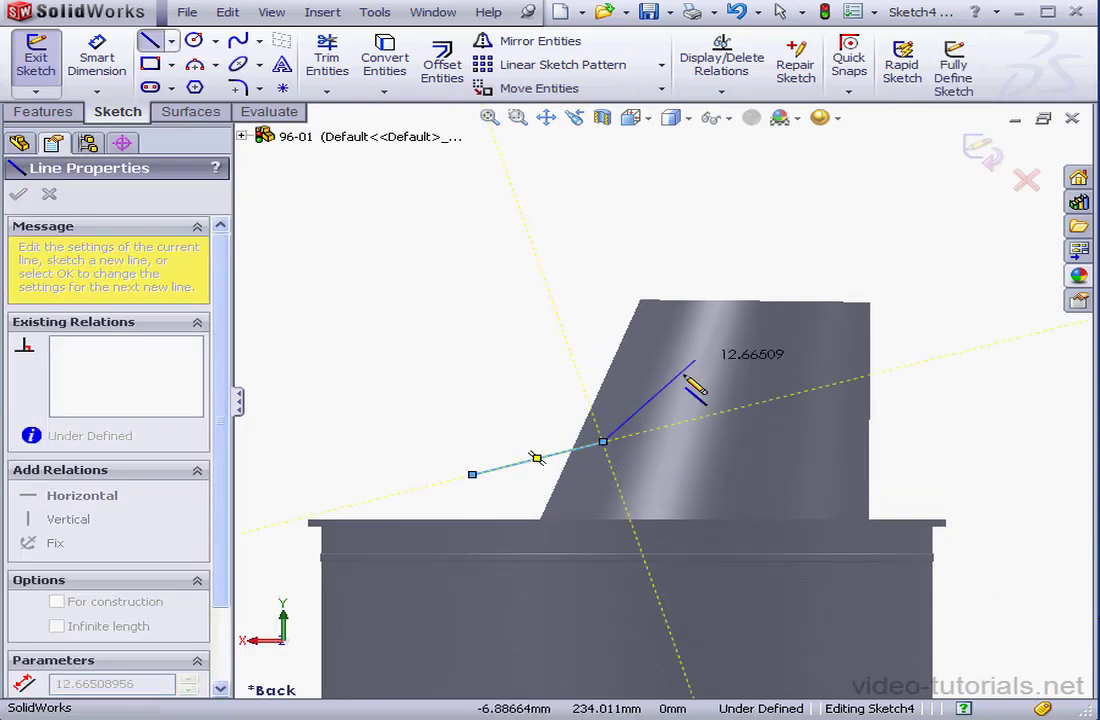
left_click(786, 257)
right_click(815, 242)
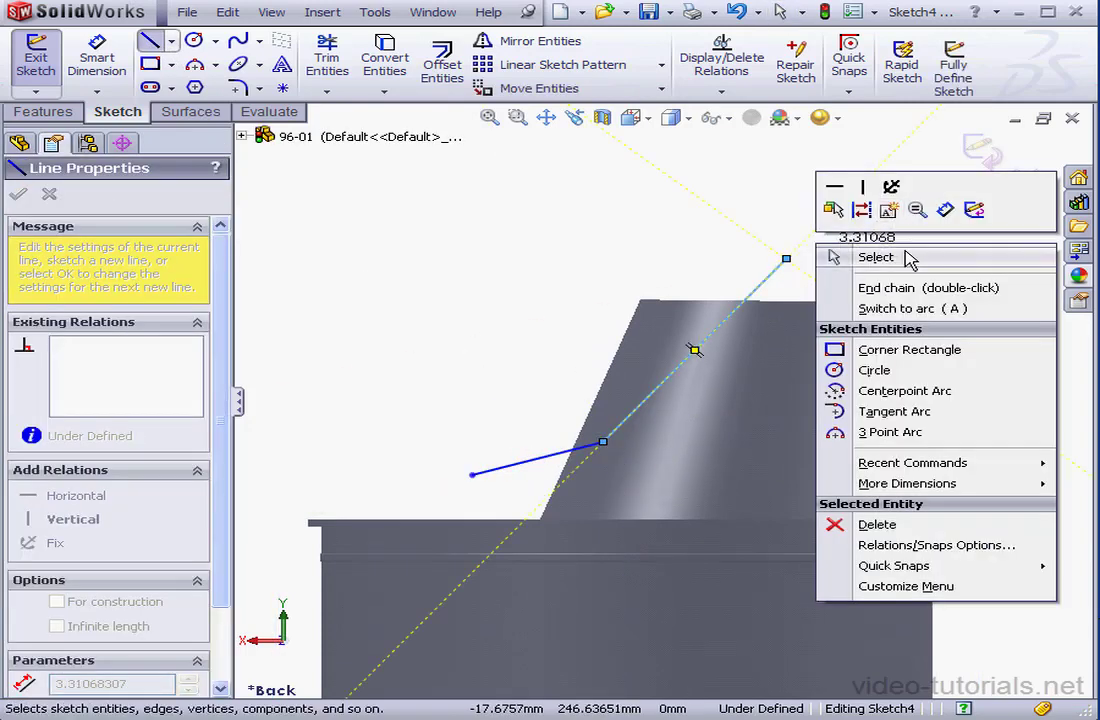
left_click(906, 256)
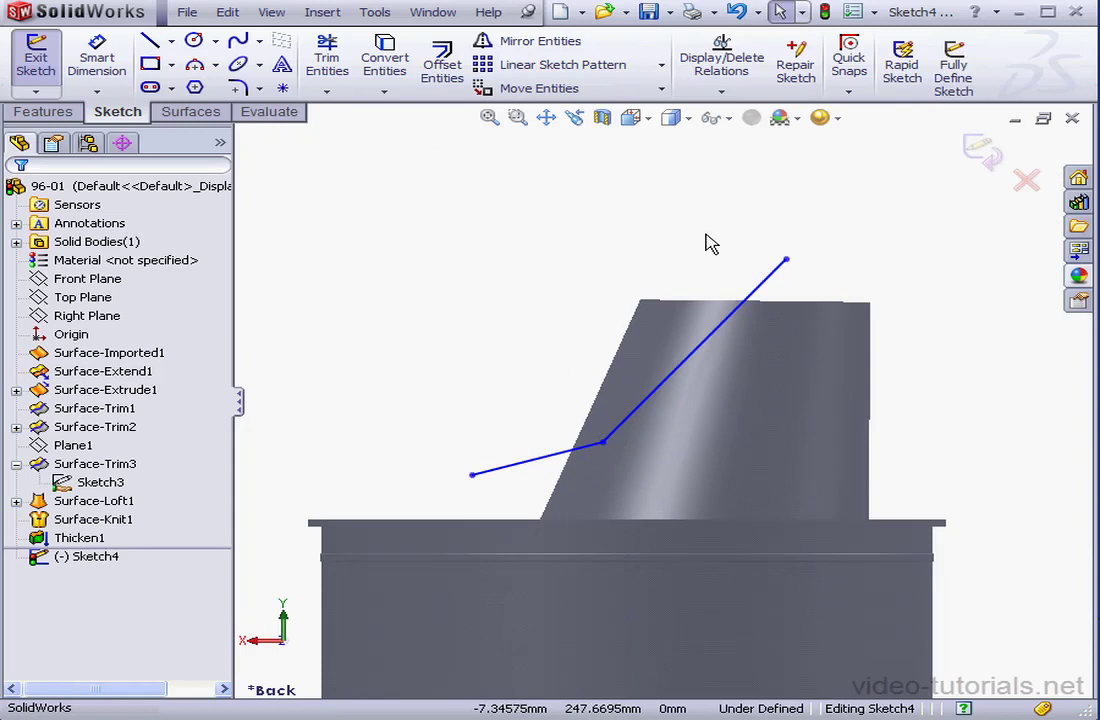
Round the corner between the two sketch lines with a 20 mm sketch fillet and finish the sketch
left_click(241, 88)
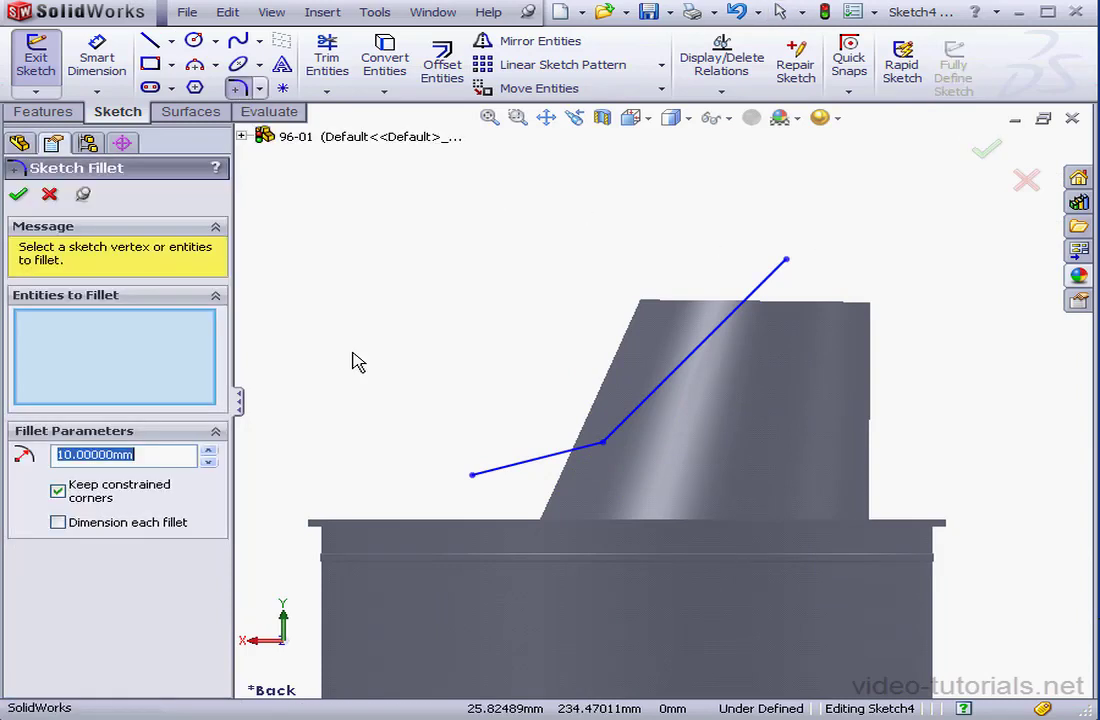
left_click(605, 445)
left_click(209, 451)
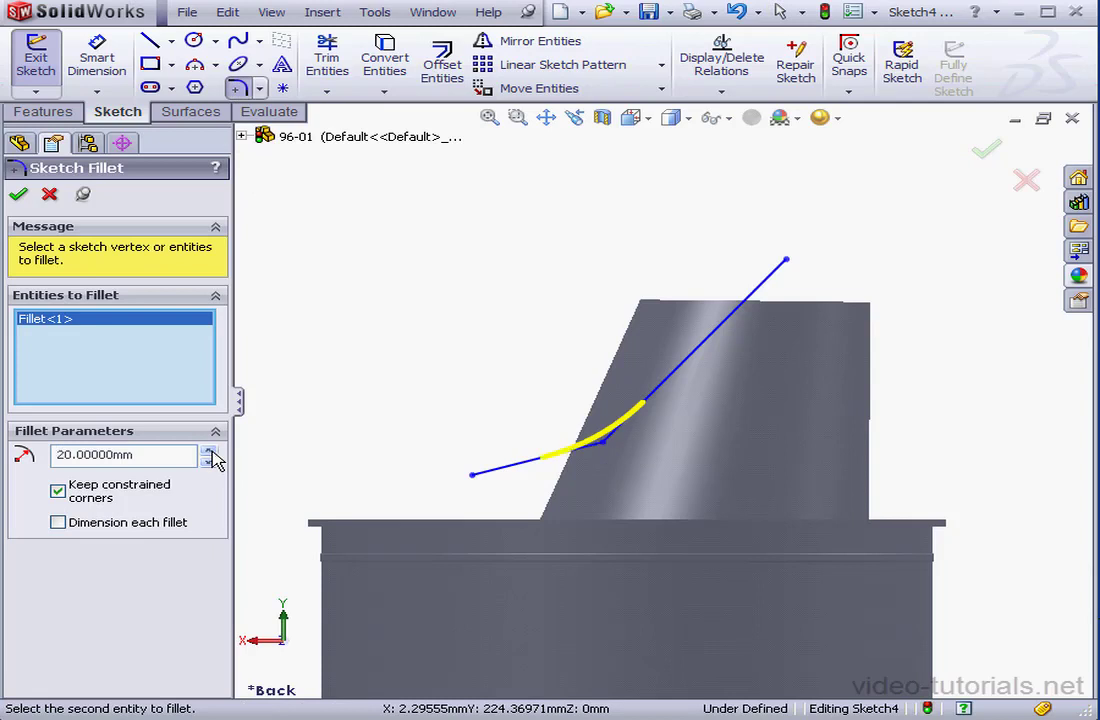
left_click(18, 196)
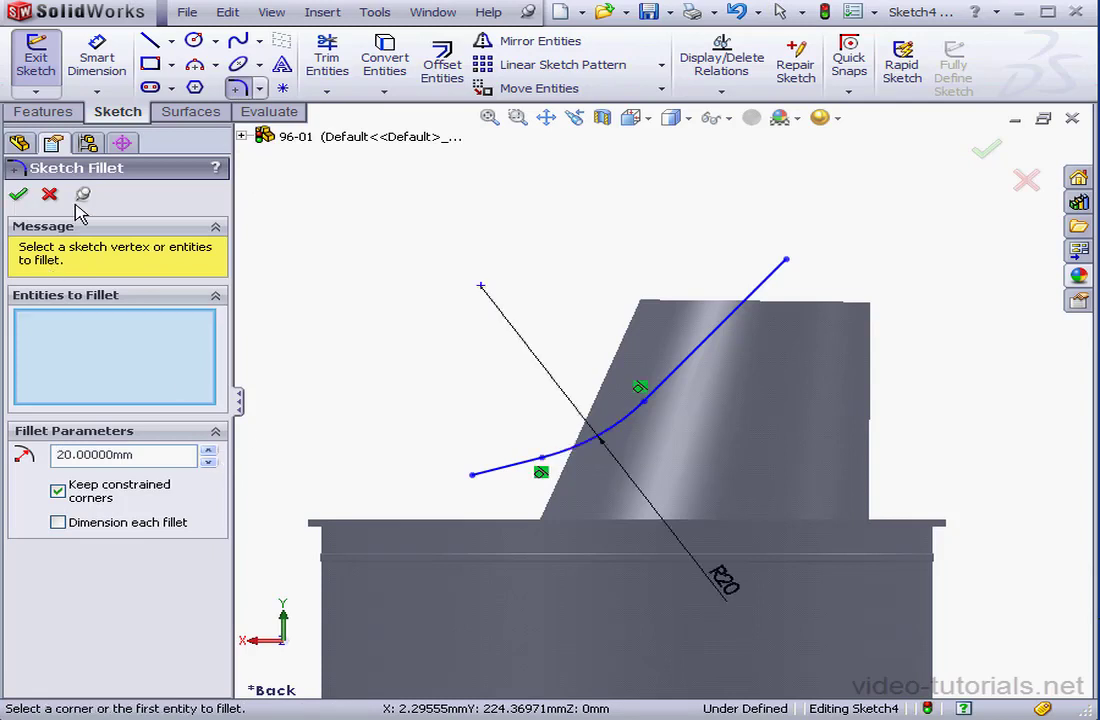
left_click(986, 150)
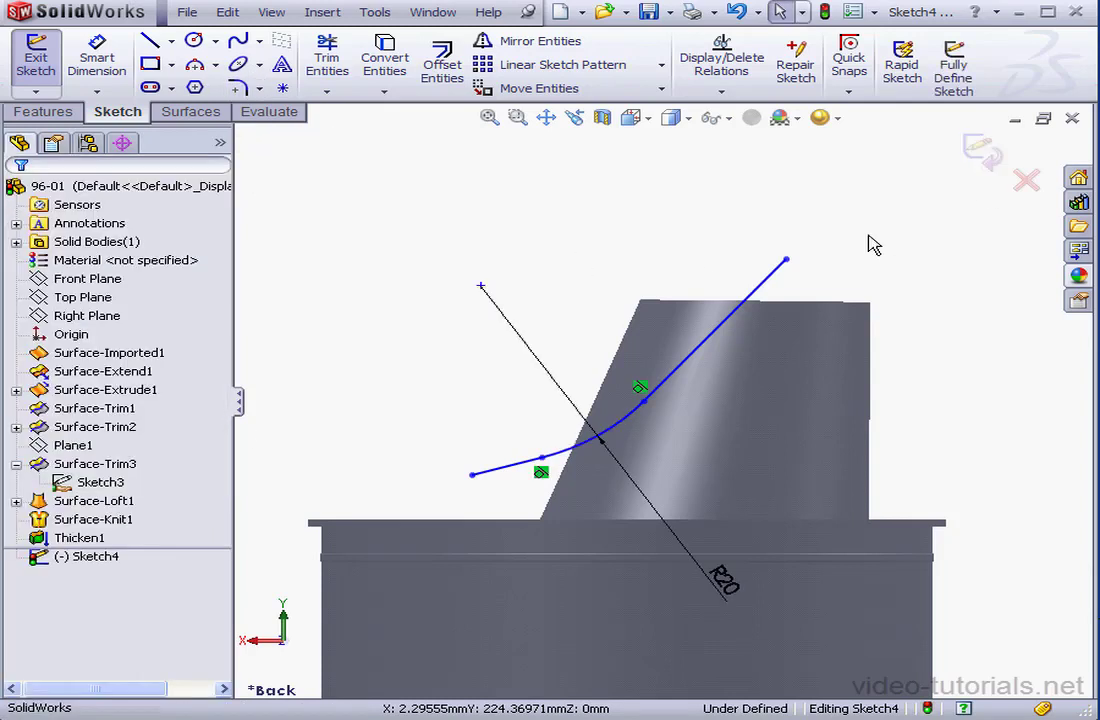
left_click(990, 160)
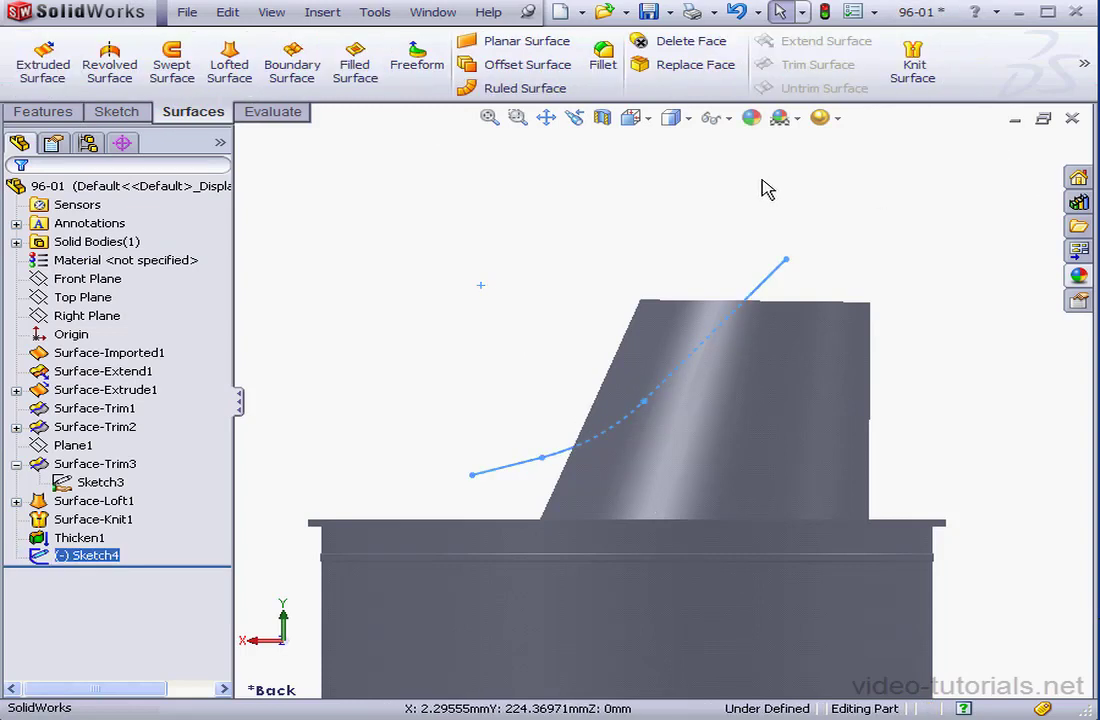
Extrude-cut the spout with the open line sketch, Through All in both directions, flipping the side to cut to remove its slanted upper part
left_click(43, 112)
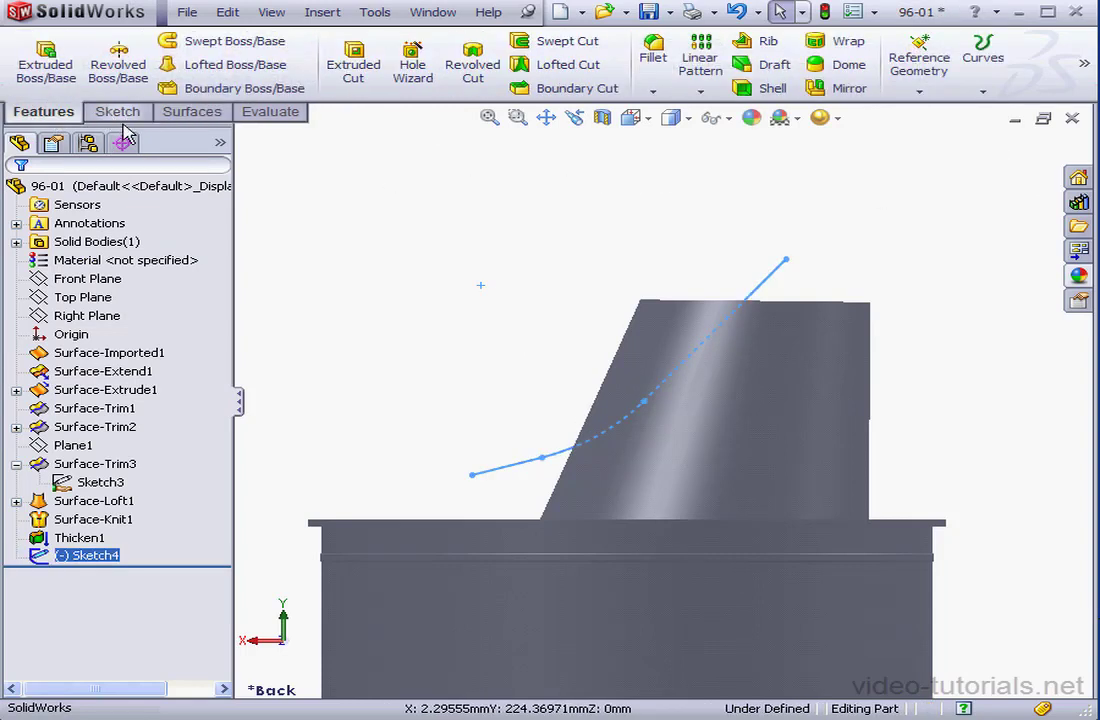
left_click(355, 68)
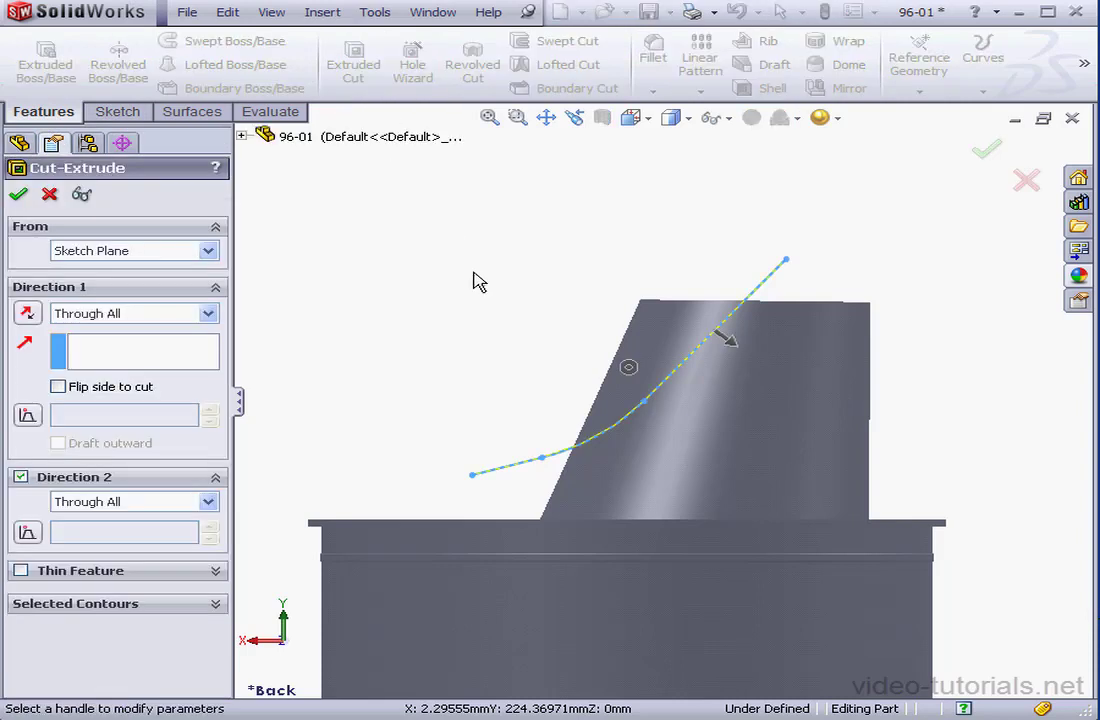
left_click(733, 344)
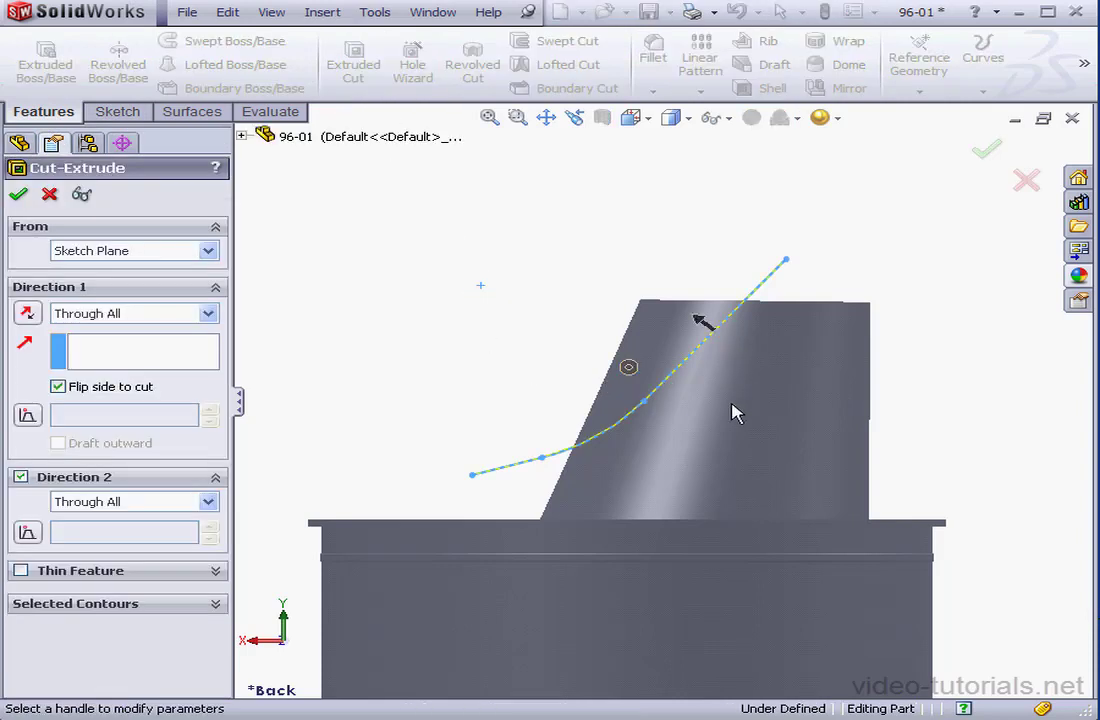
left_click(19, 194)
Round the two sharp corner edges at the top of the spout's cut opening with a 5 mm constant radius fillet
middle_click_drag(761, 442, 783, 491)
scroll(799, 328, "down", 2)
scroll(790, 320, "down", 1)
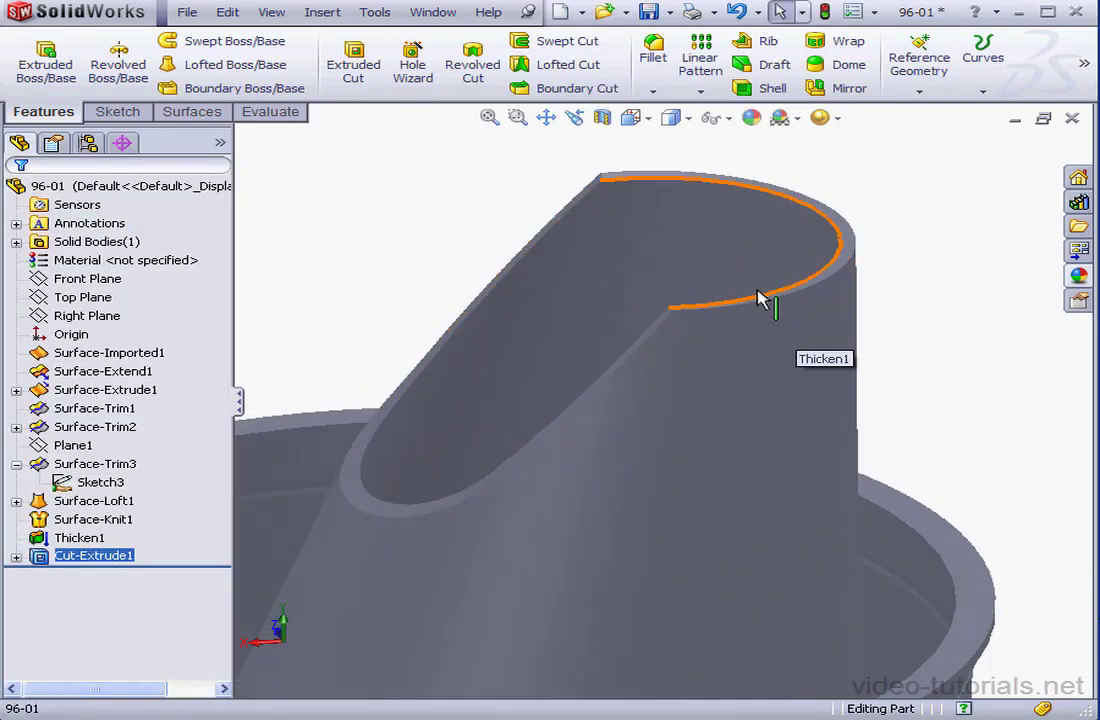
left_click(654, 55)
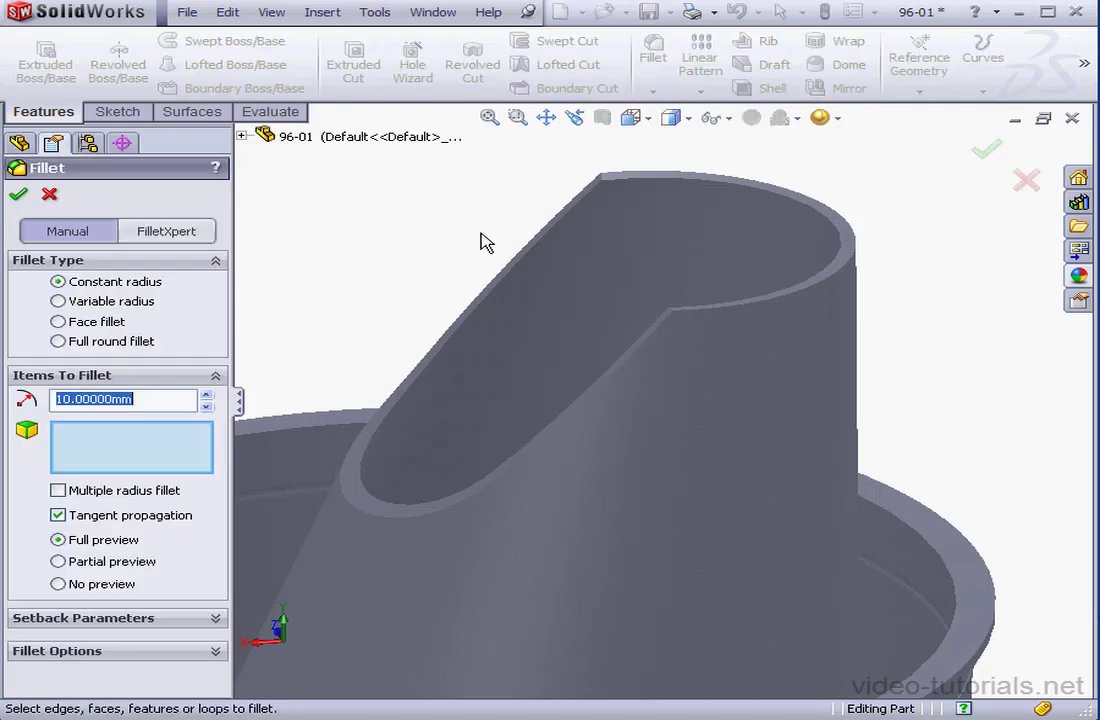
type("5")
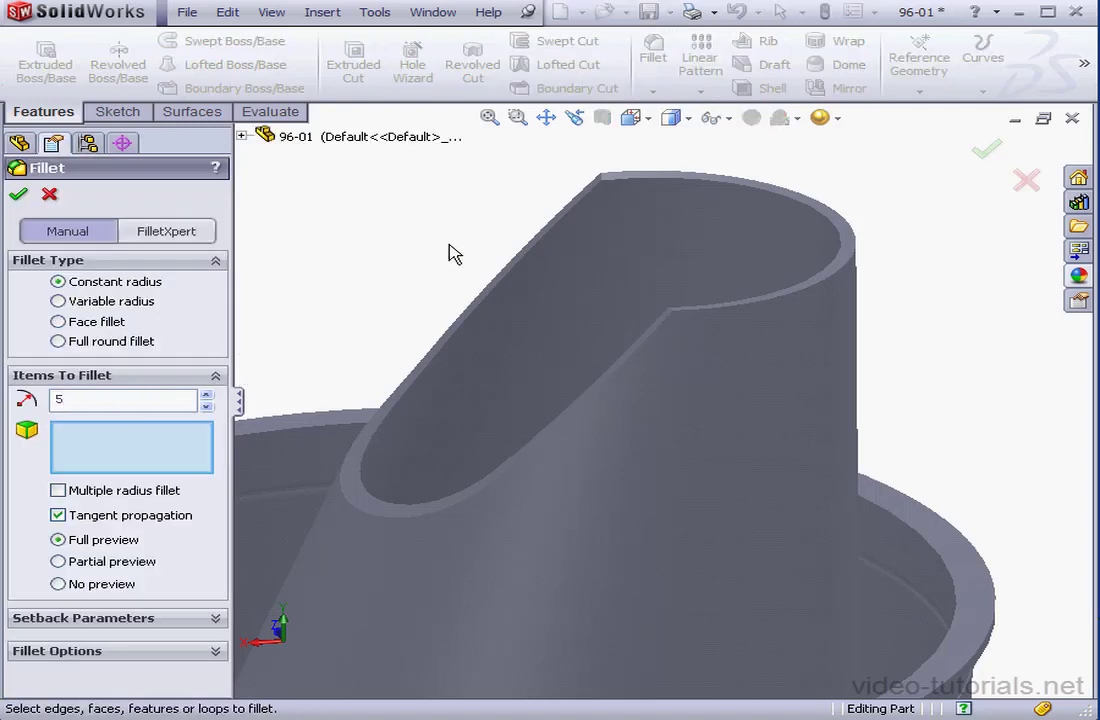
left_click(607, 179)
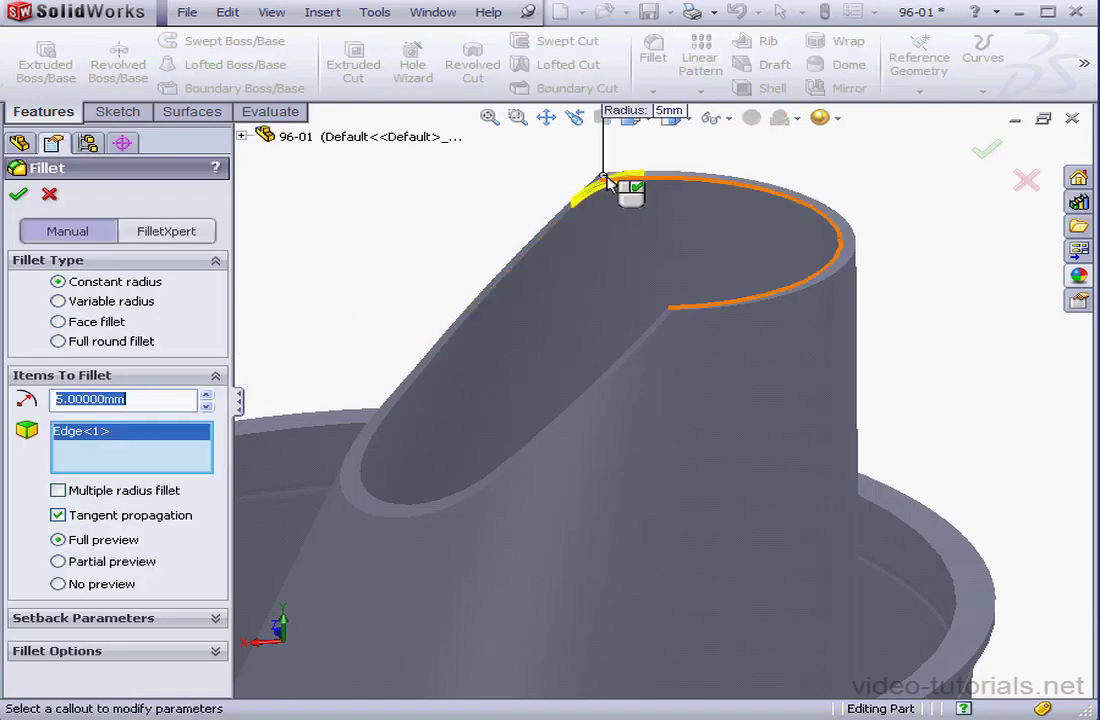
left_click(673, 314)
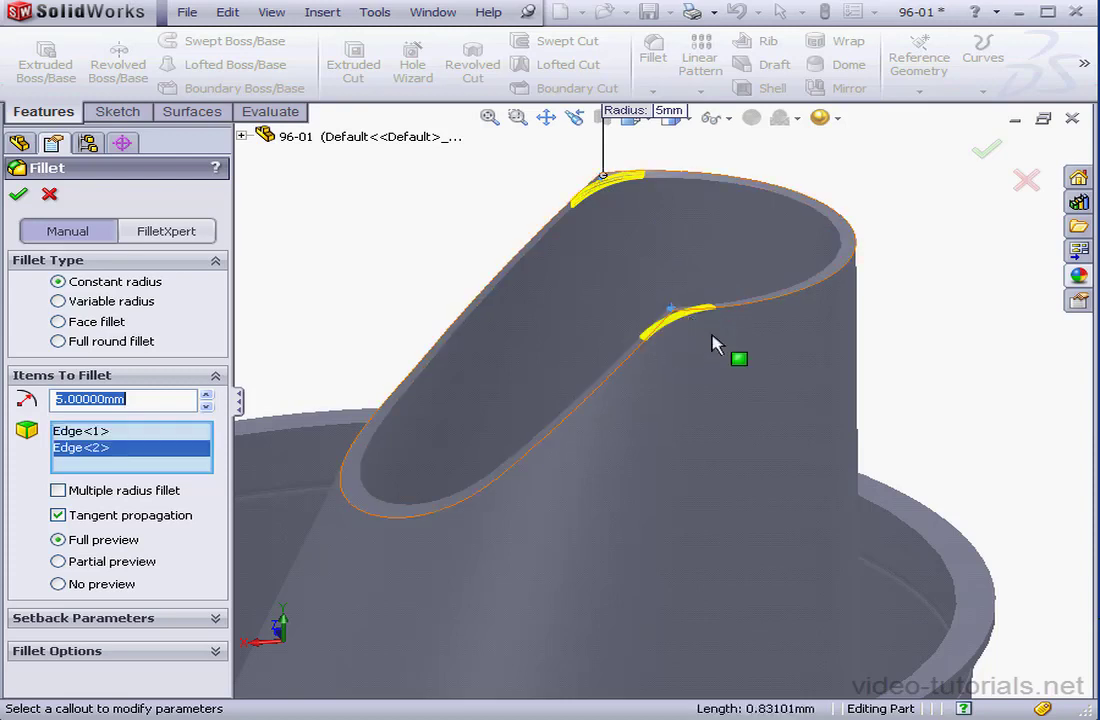
left_click(19, 195)
Set the part to the isometric view and save it as 96-01.SLDPRT in the Exercise-SW folder
left_click(648, 117)
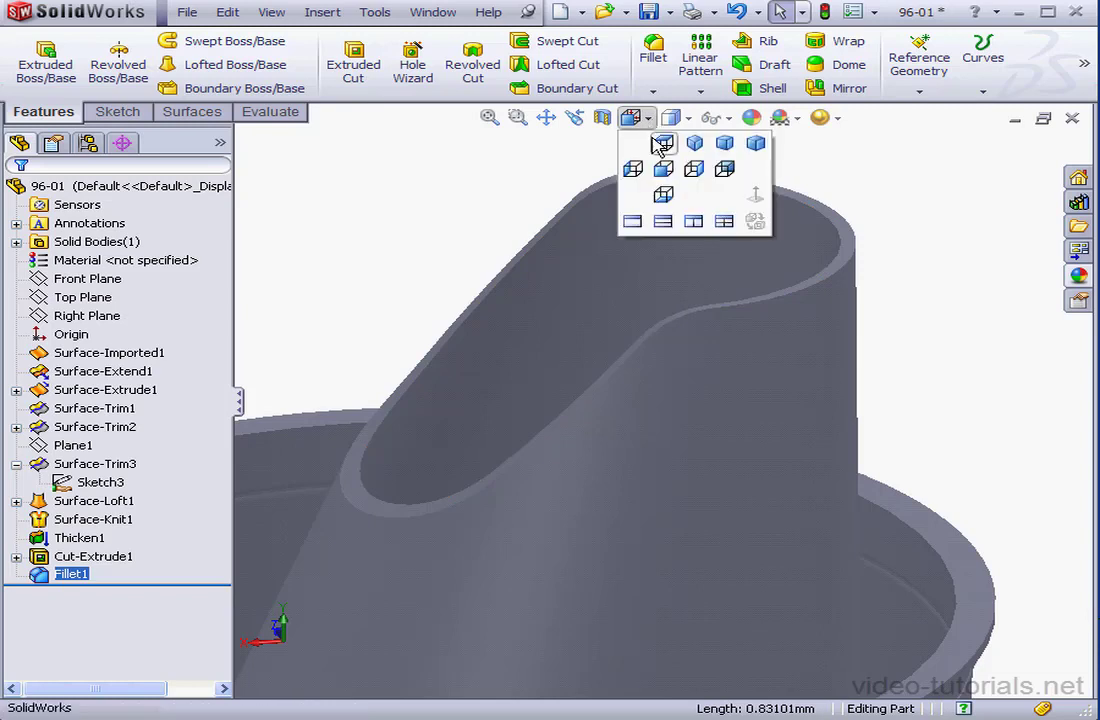
left_click(662, 144)
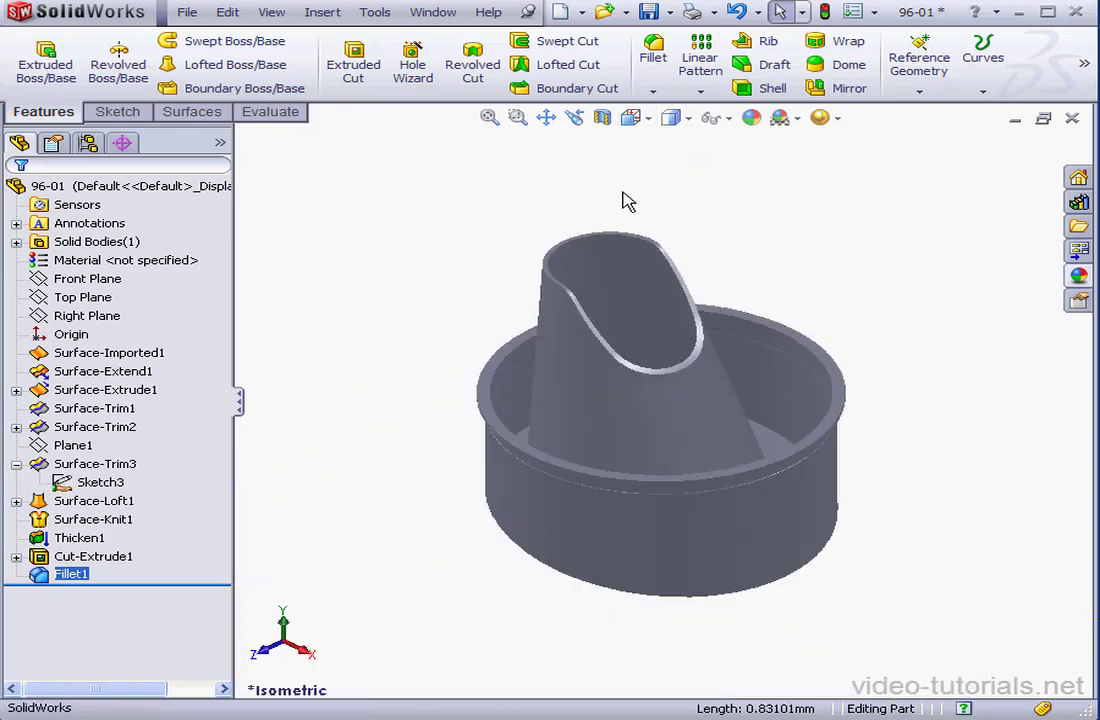
left_click(649, 13)
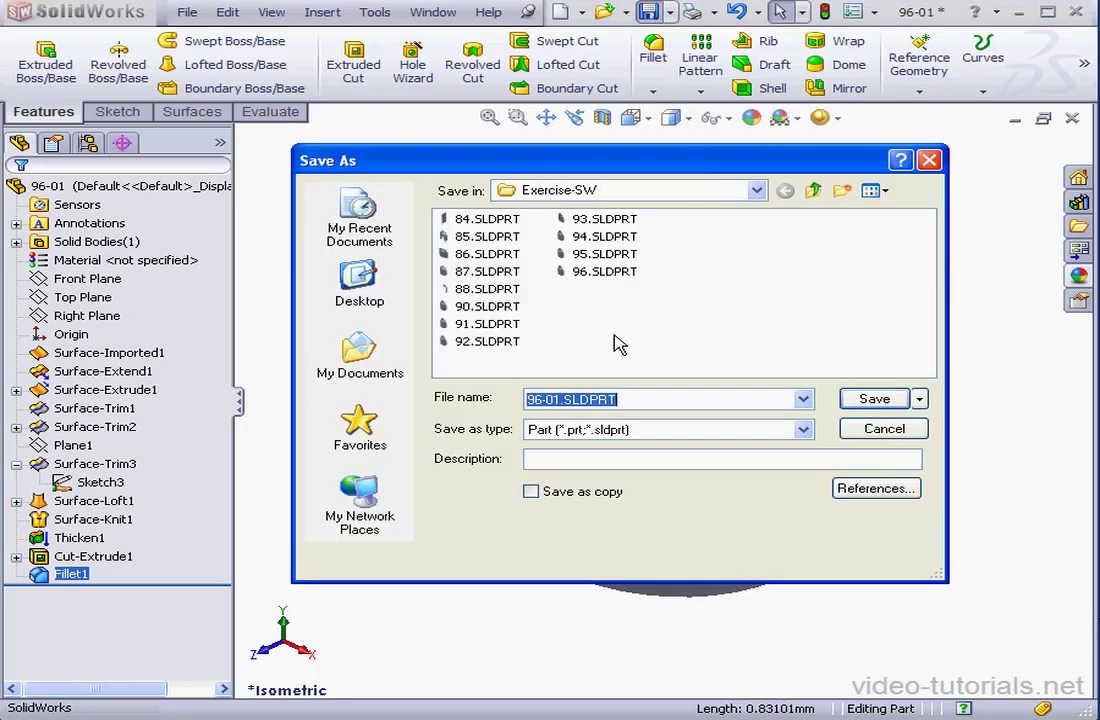
left_click(886, 401)
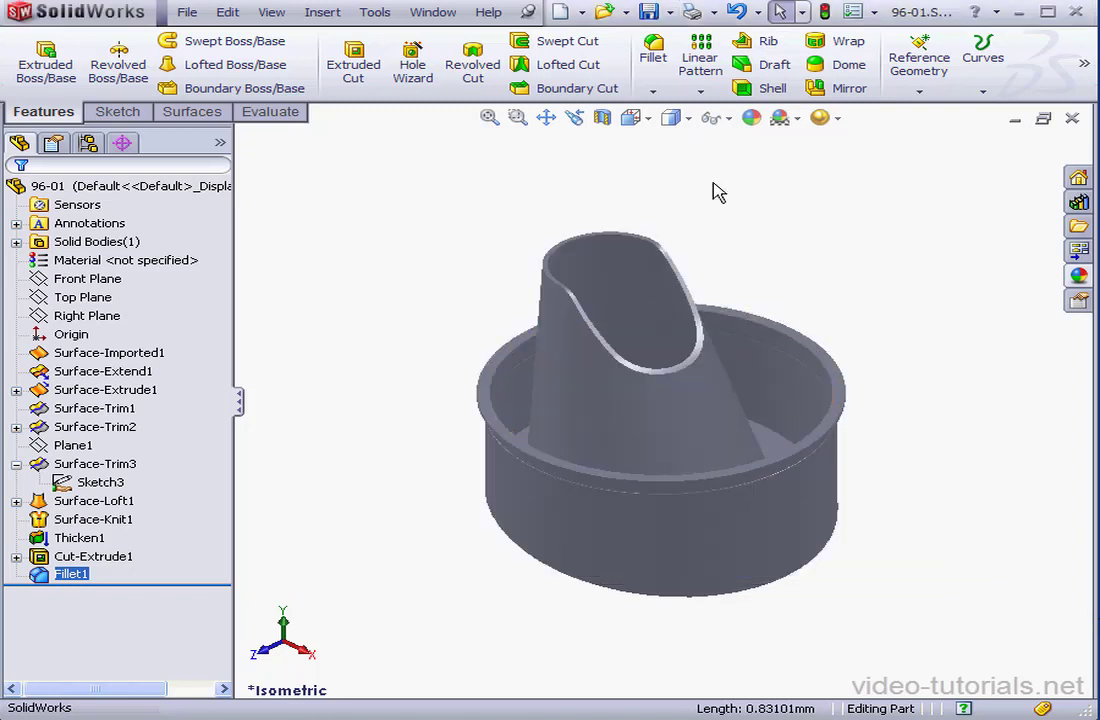
Create a new assembly and insert part 96 as its first component at the origin
left_click(581, 12)
left_click(576, 36)
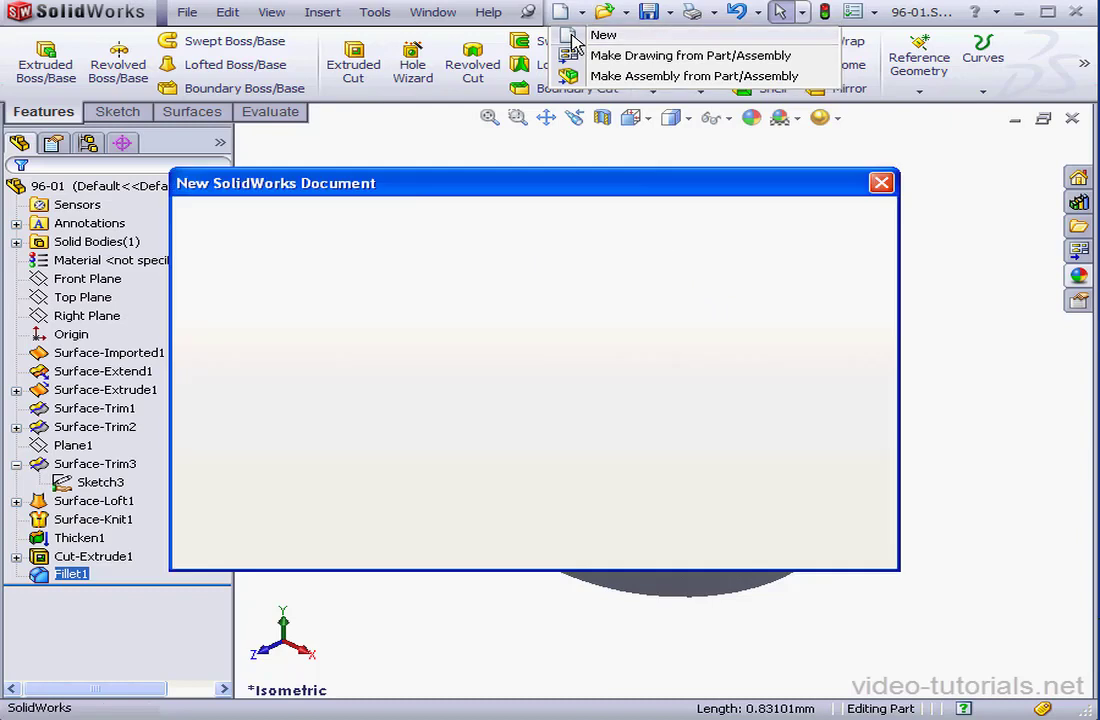
left_click(225, 322)
left_click(636, 547)
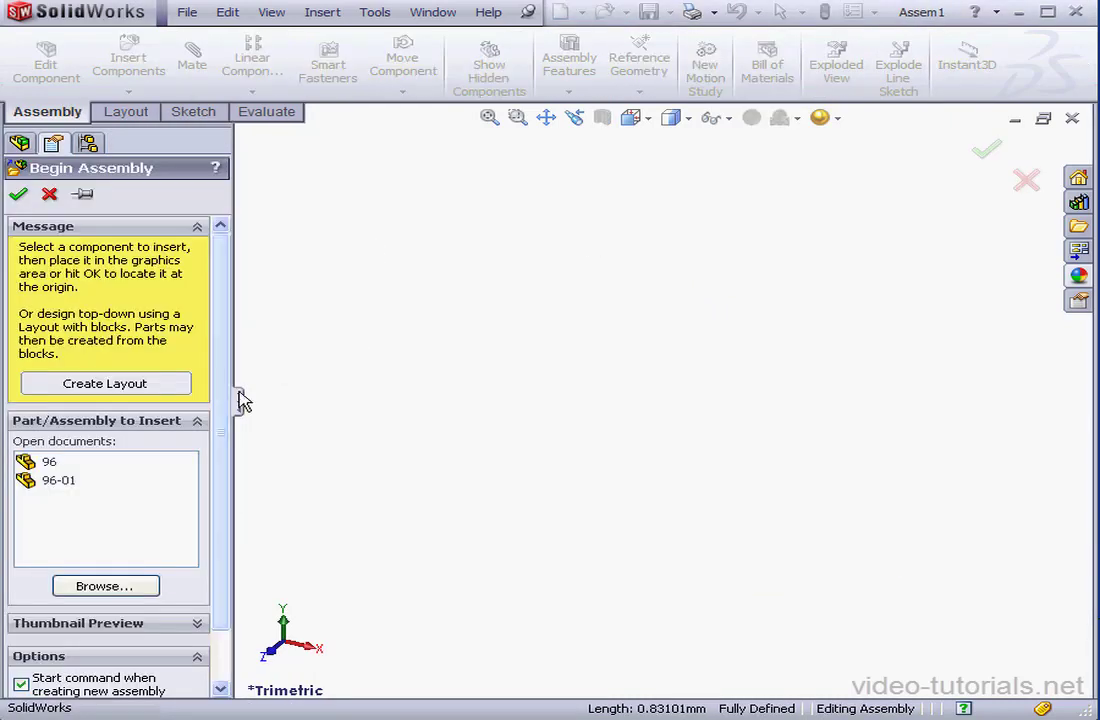
left_click(49, 463)
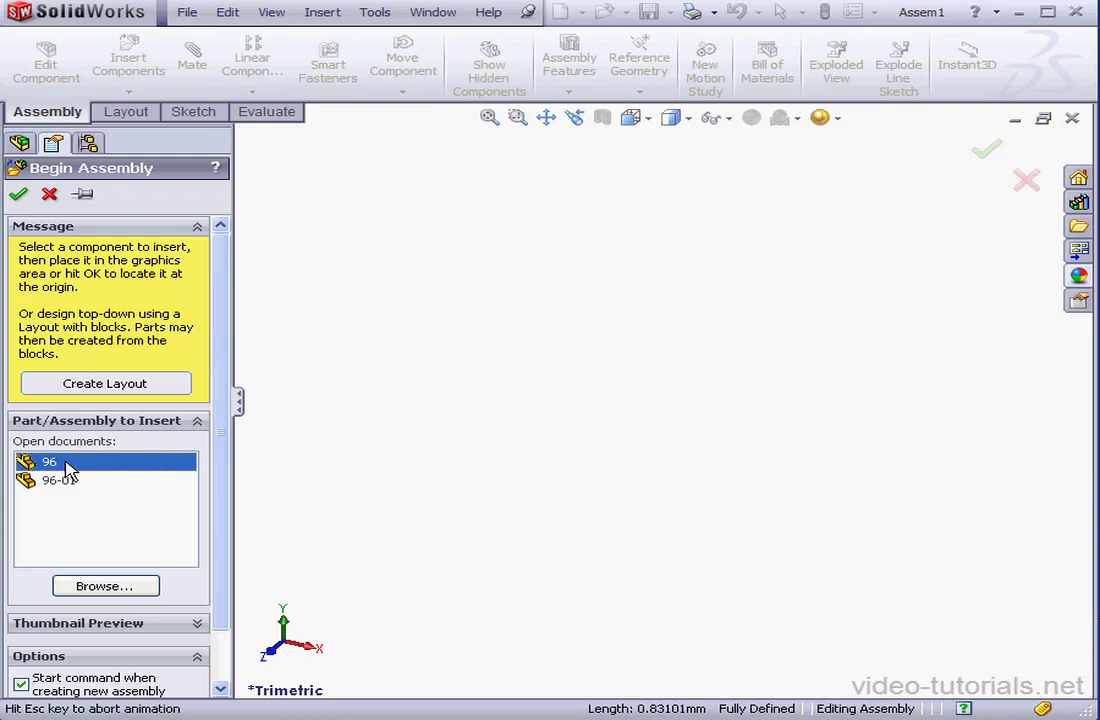
left_click(18, 195)
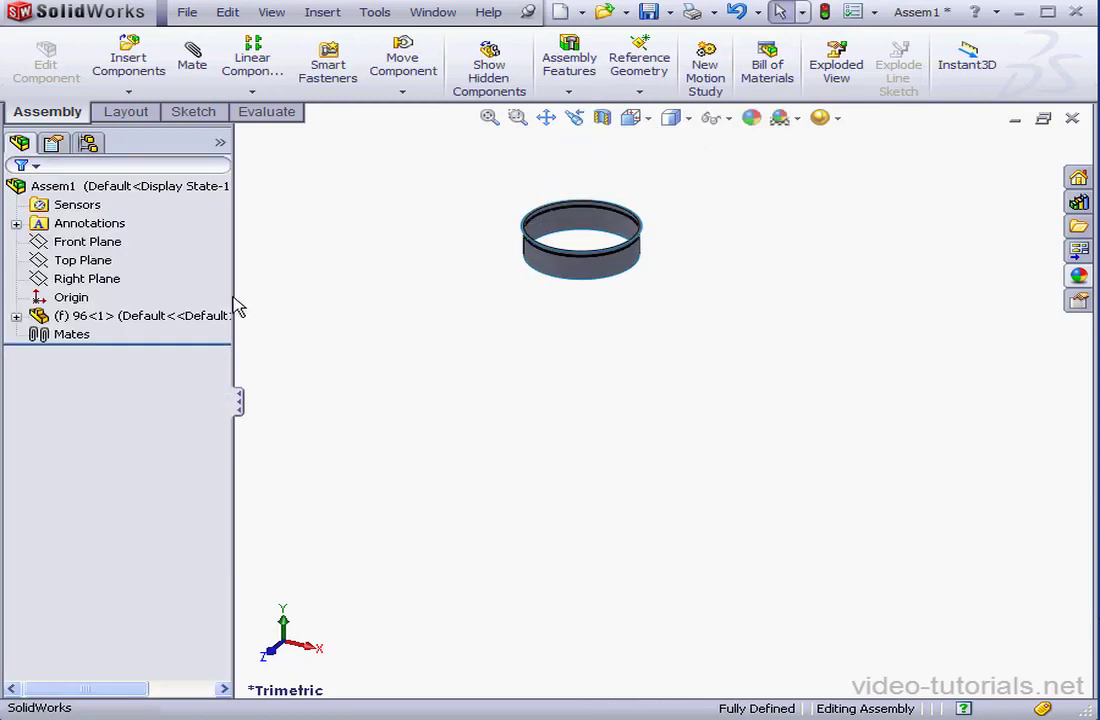
In component 96, hide the Surface-Offset3 surface body and show the Fillet15 solid body of the bottle
left_click(16, 315)
left_click(39, 242)
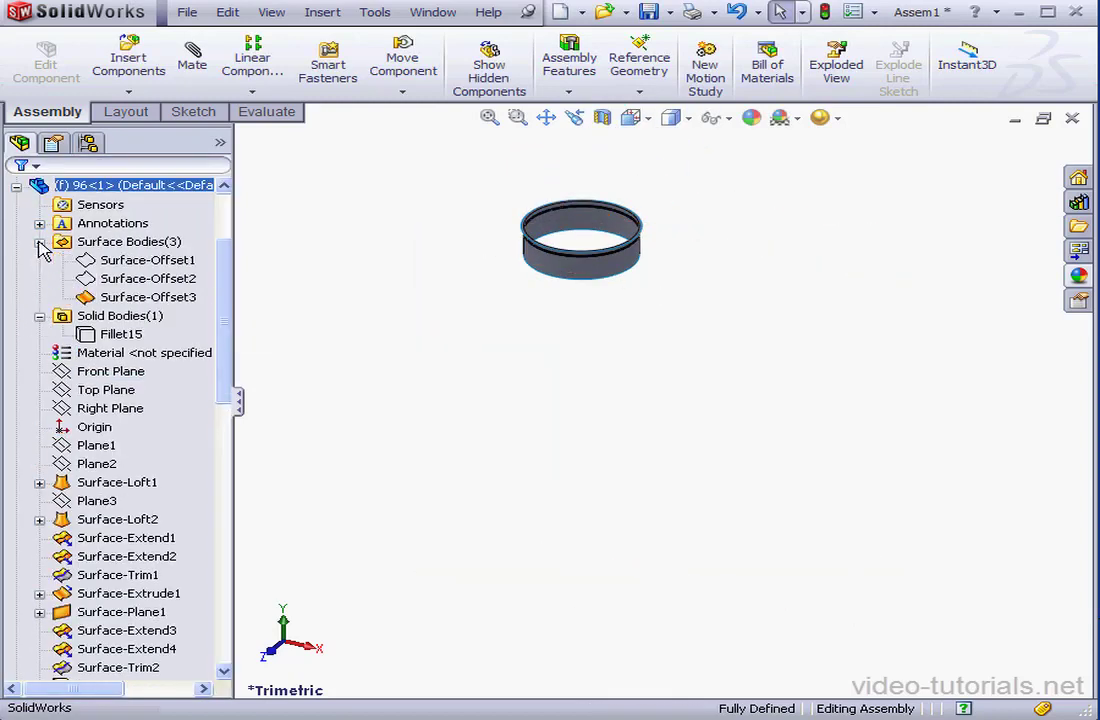
right_click(115, 297)
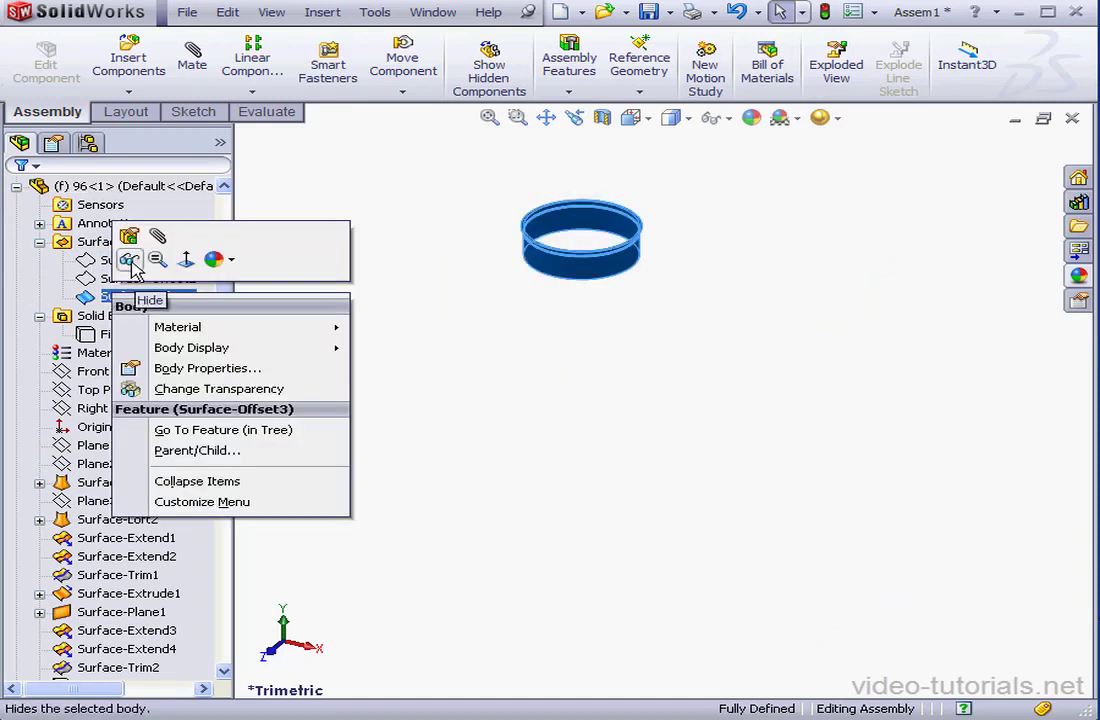
left_click(130, 258)
left_click(123, 332)
right_click(122, 333)
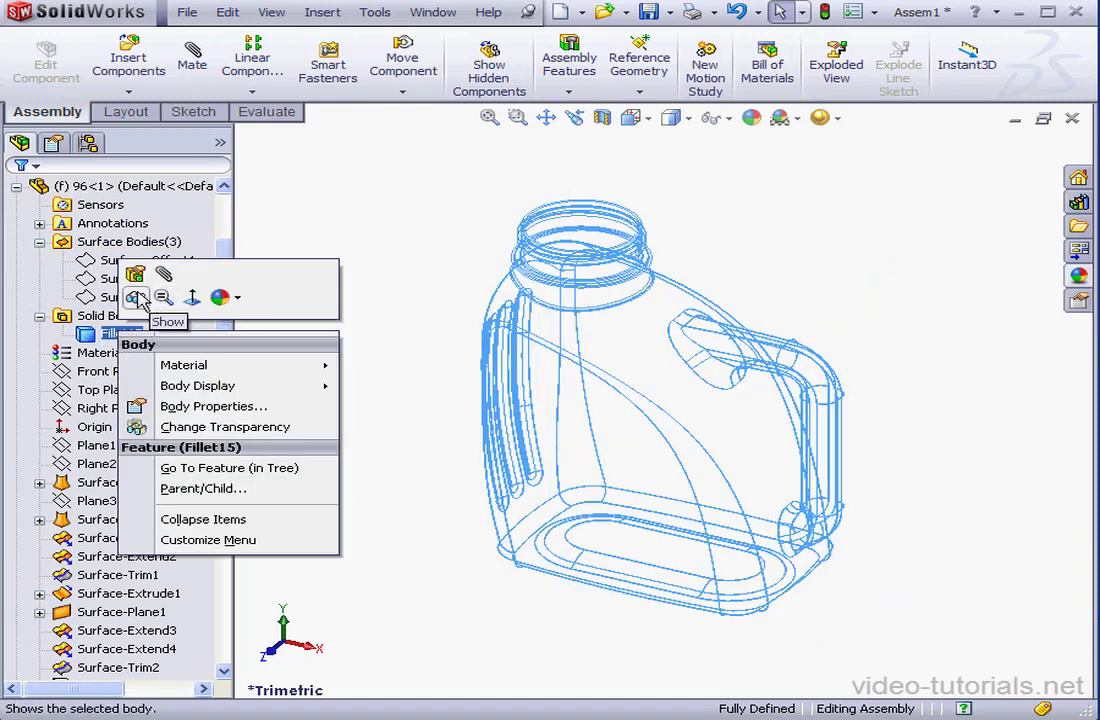
left_click(136, 297)
left_click(37, 190)
left_click(16, 187)
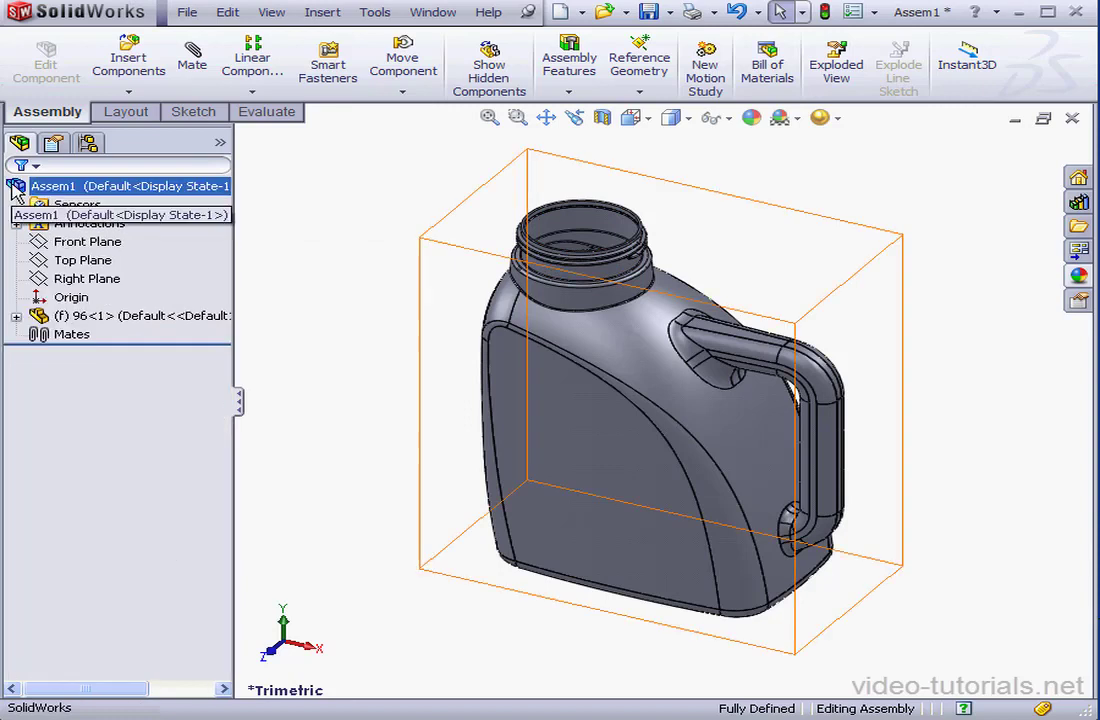
Apply a blue colour to the bottle, component 96, at component level
right_click(620, 348)
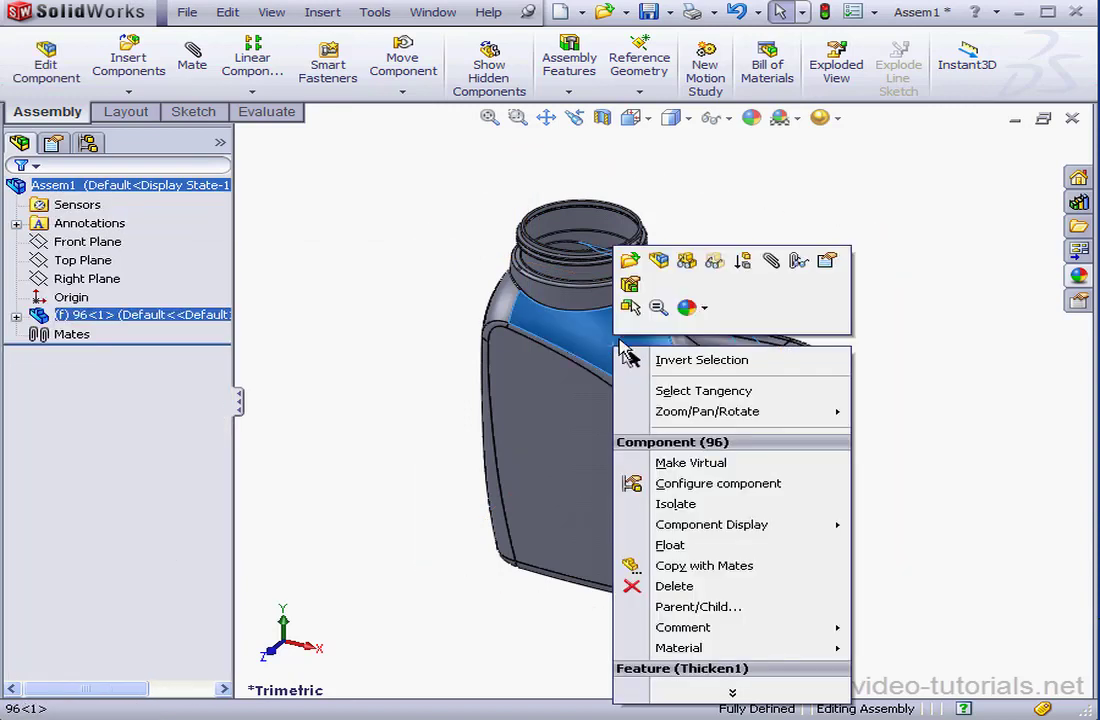
left_click(686, 307)
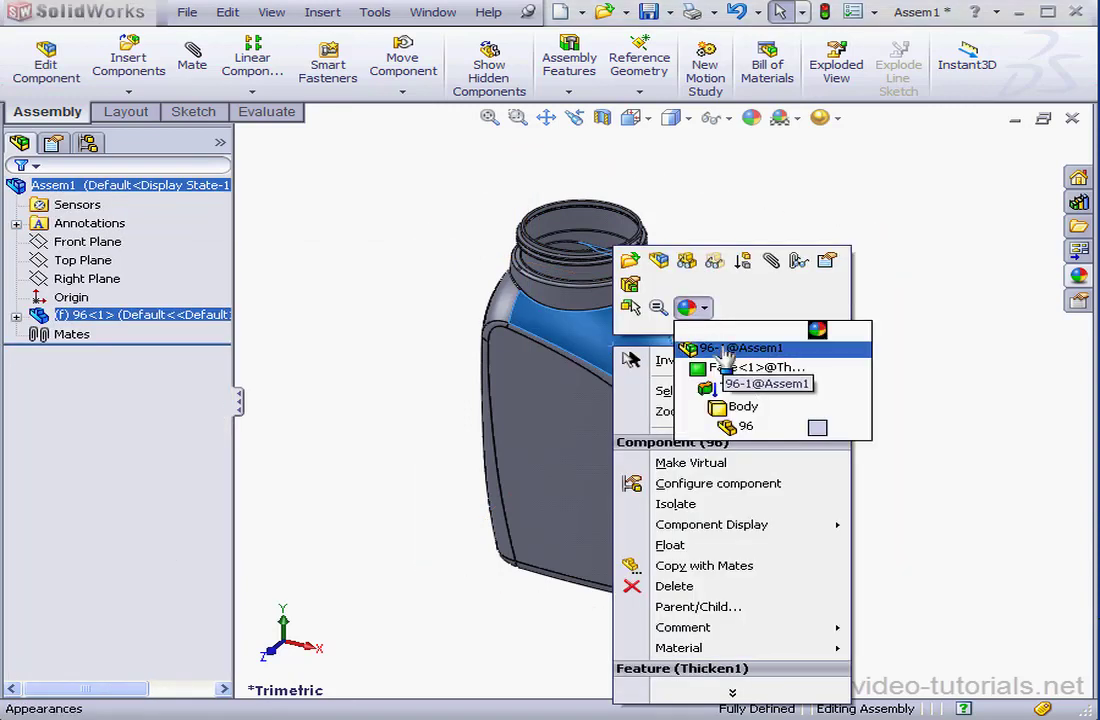
left_click(724, 350)
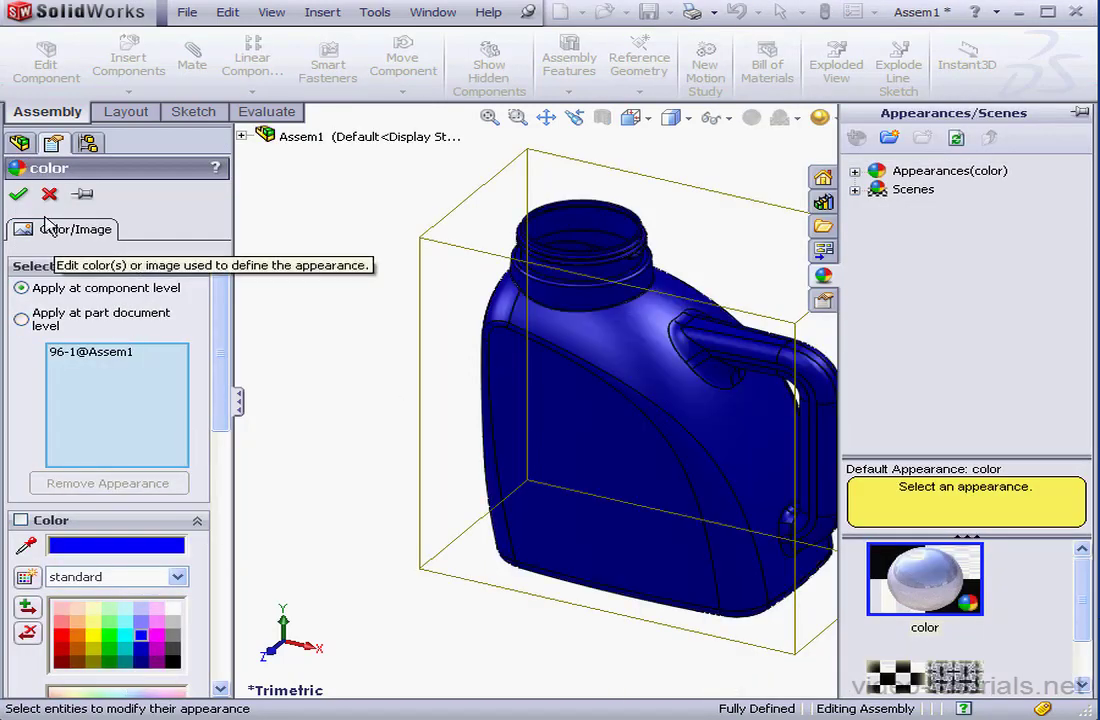
left_click(18, 194)
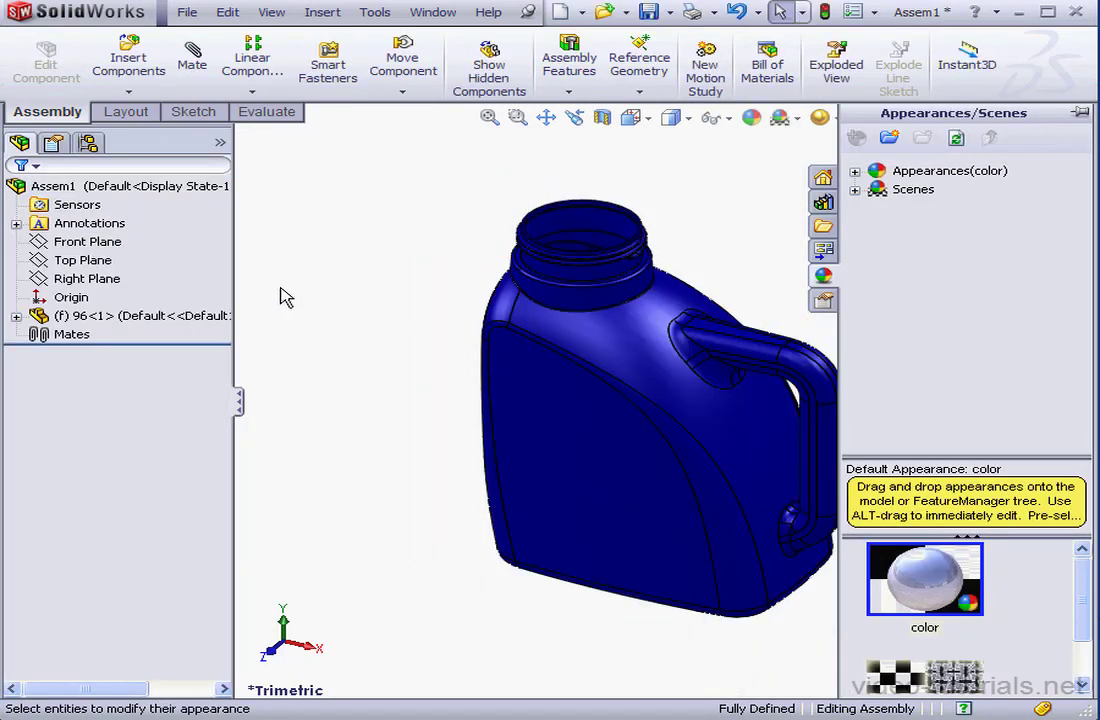
left_click(345, 265)
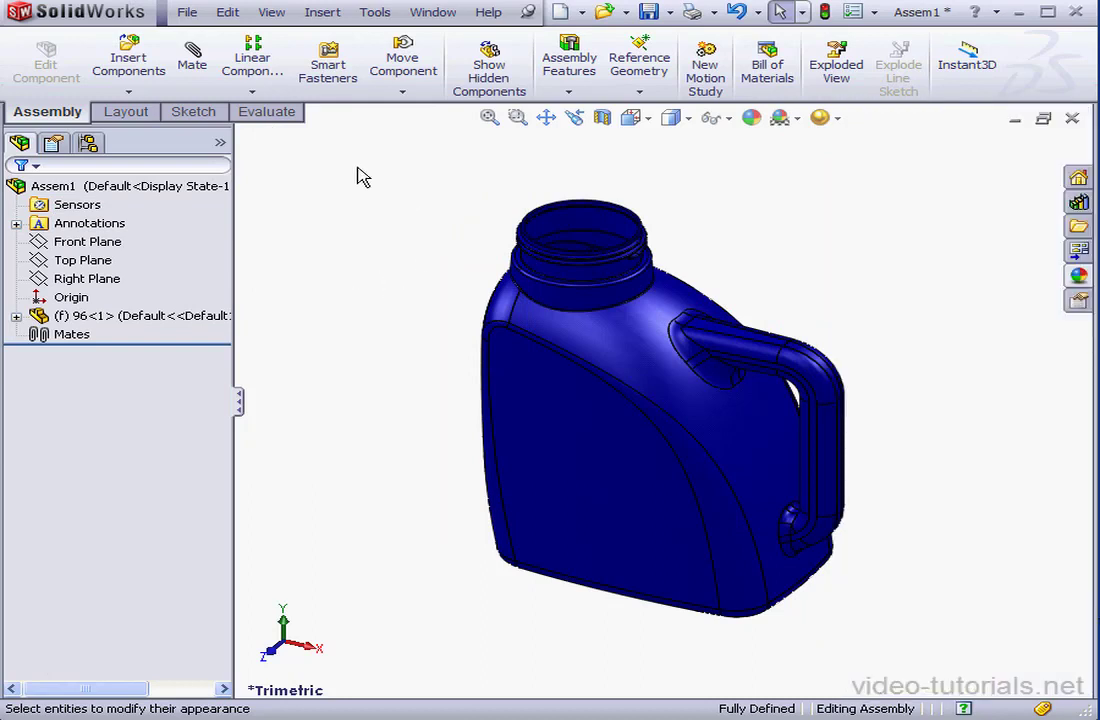
Insert part 96-01 into the assembly and place it beside the bottle's neck, above the handle
left_click(130, 68)
left_click(50, 449)
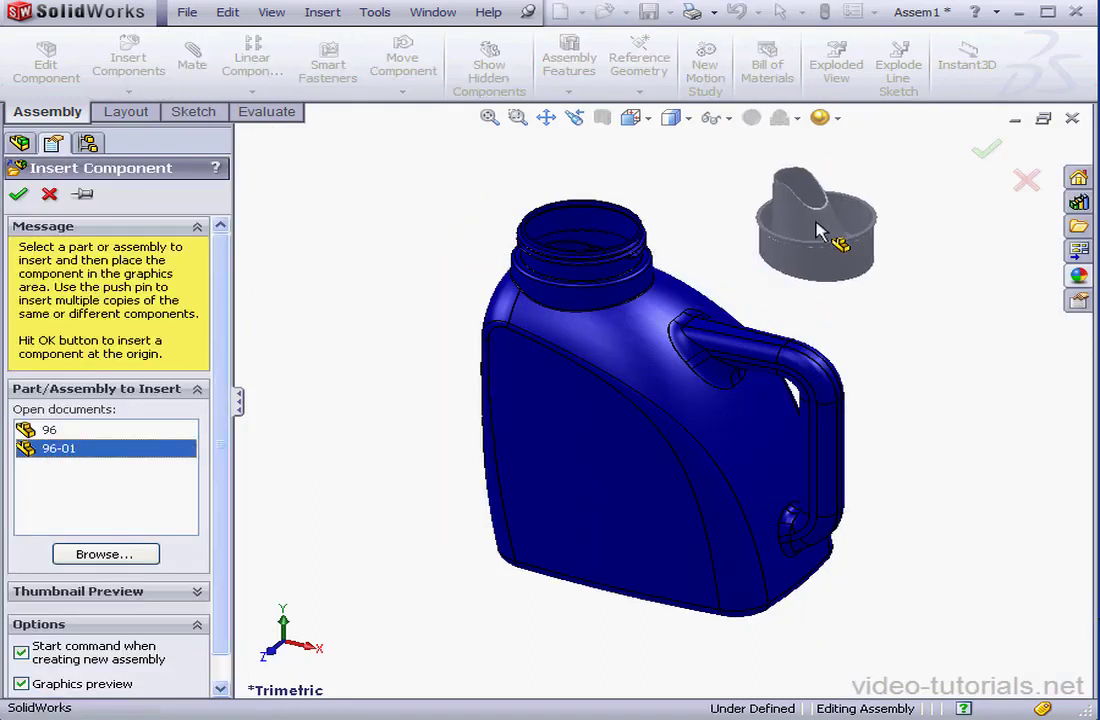
left_click(813, 241)
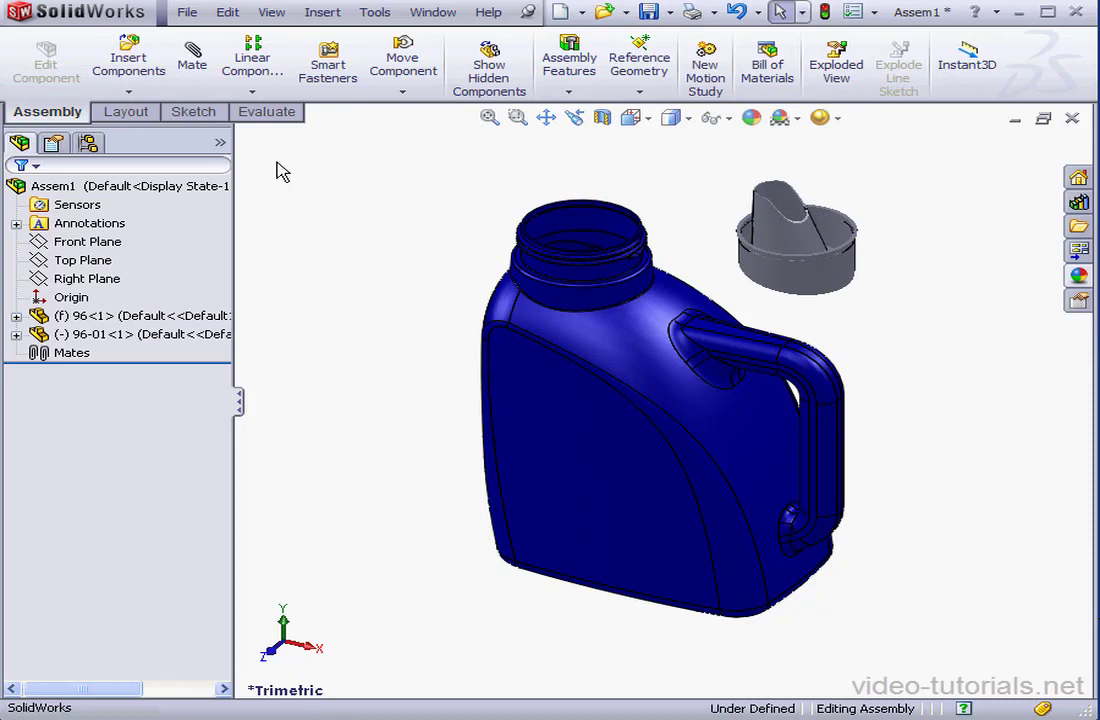
Add a coincident mate between the top rim face of the bottle's neck and the underside of the insert's flange
left_click(192, 58)
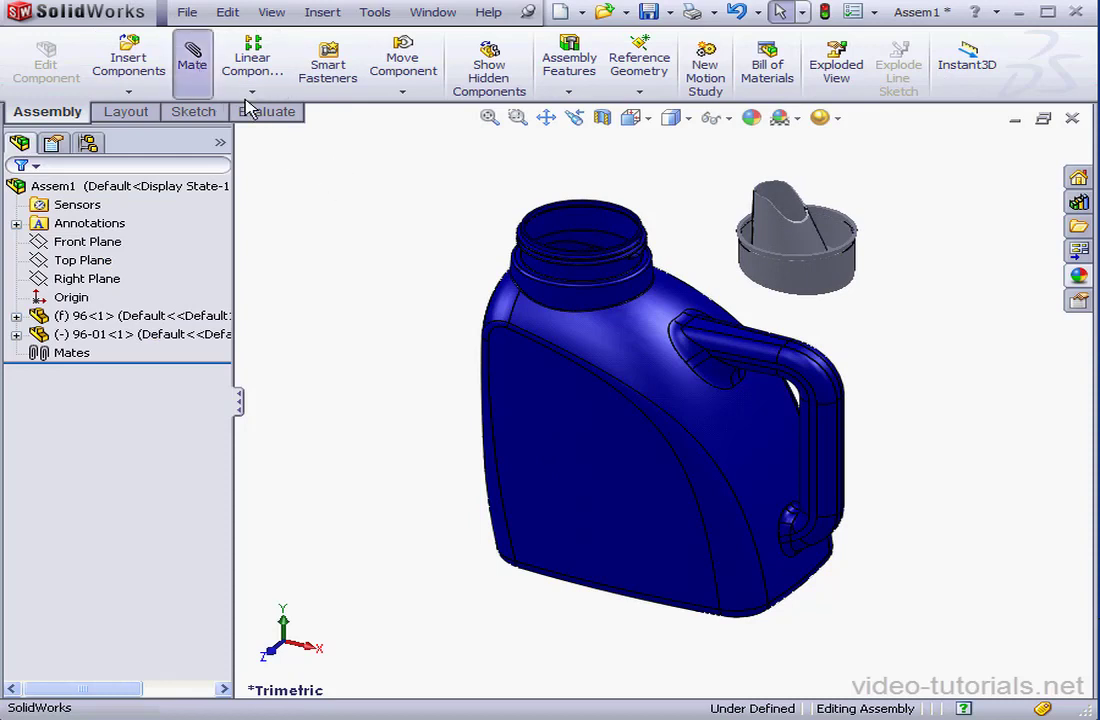
scroll(617, 283, "down", 3)
scroll(617, 283, "down", 2)
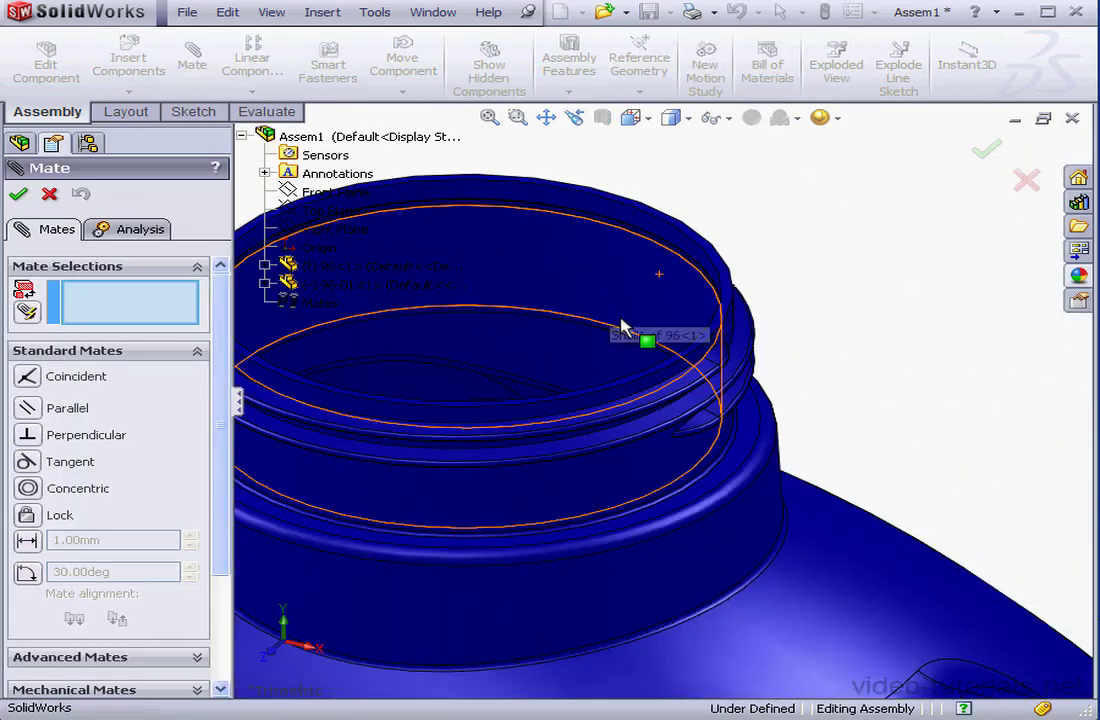
left_click(729, 302)
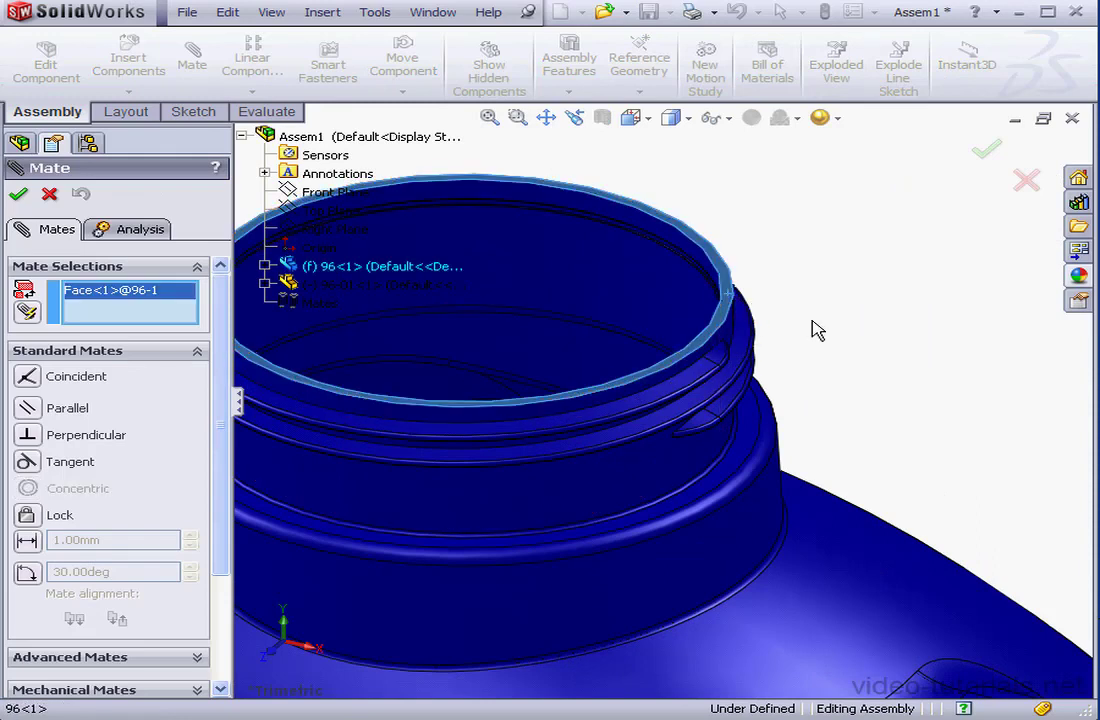
scroll(722, 326, "up", 2)
scroll(1008, 342, "down", 3)
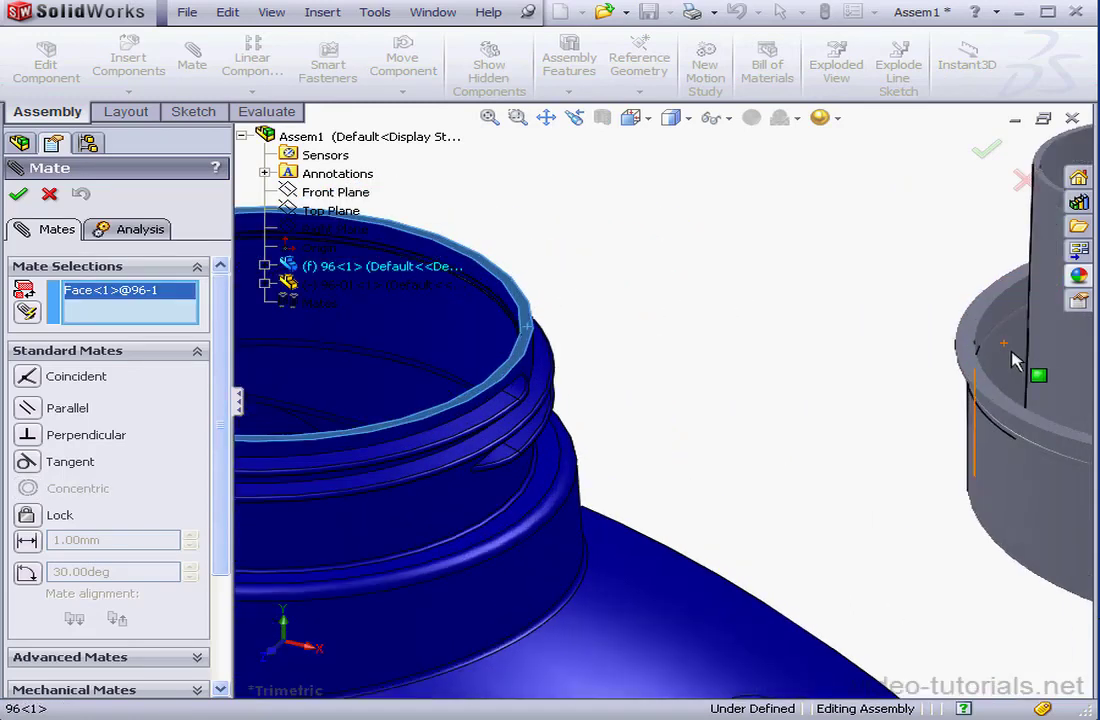
middle_click_drag(953, 398, 933, 231)
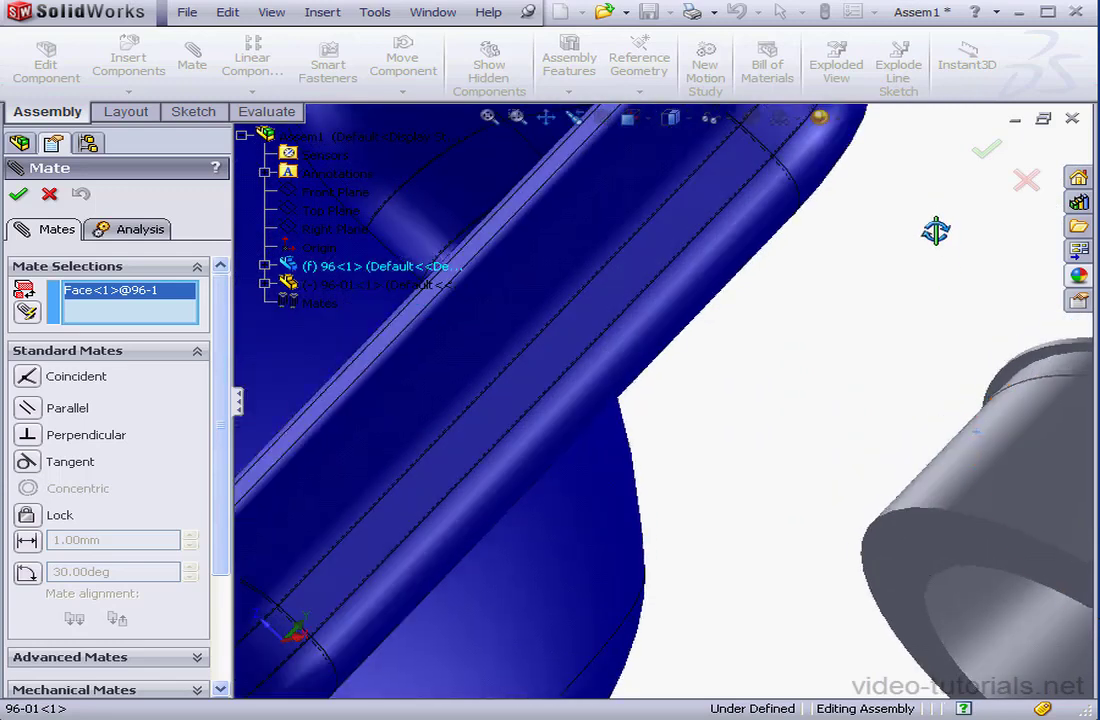
left_click(1033, 368)
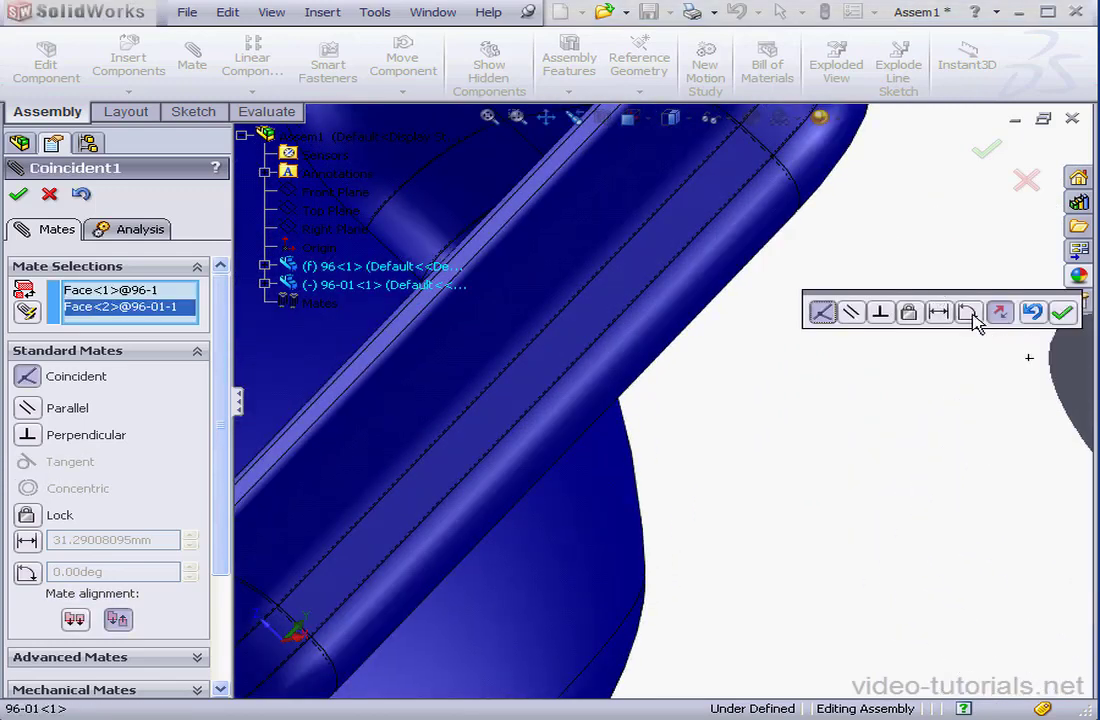
left_click(1065, 316)
Show the temporary axes and add a coincident mate between the bottle neck's axis and the insert's axis
left_click(653, 120)
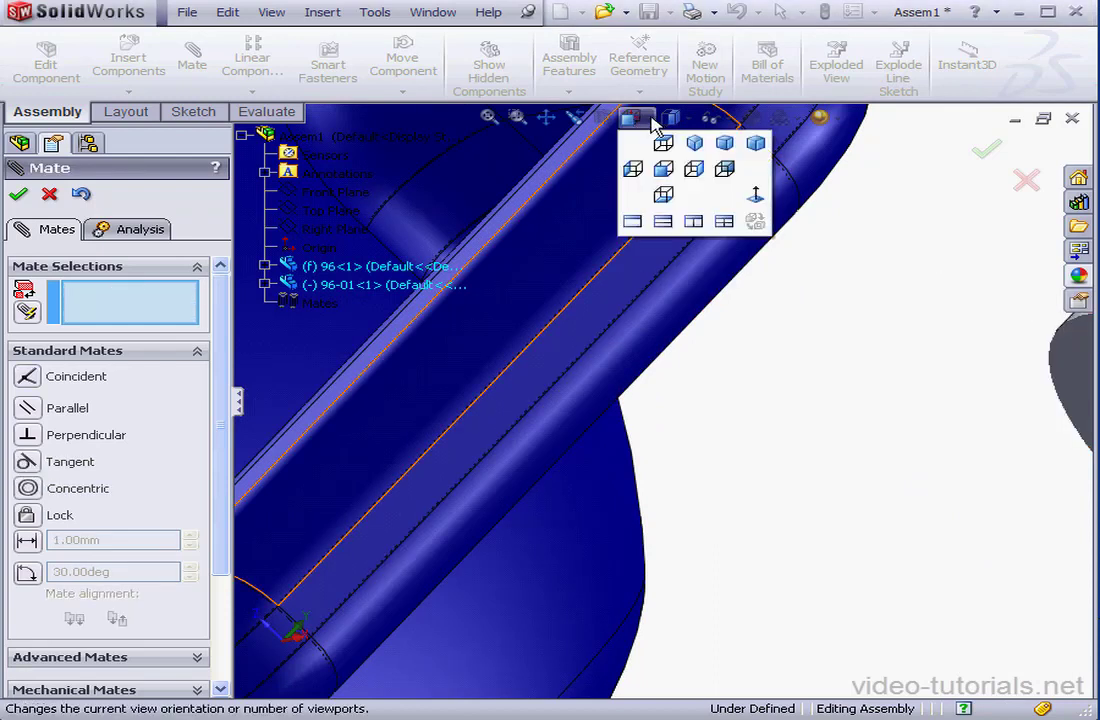
left_click(694, 143)
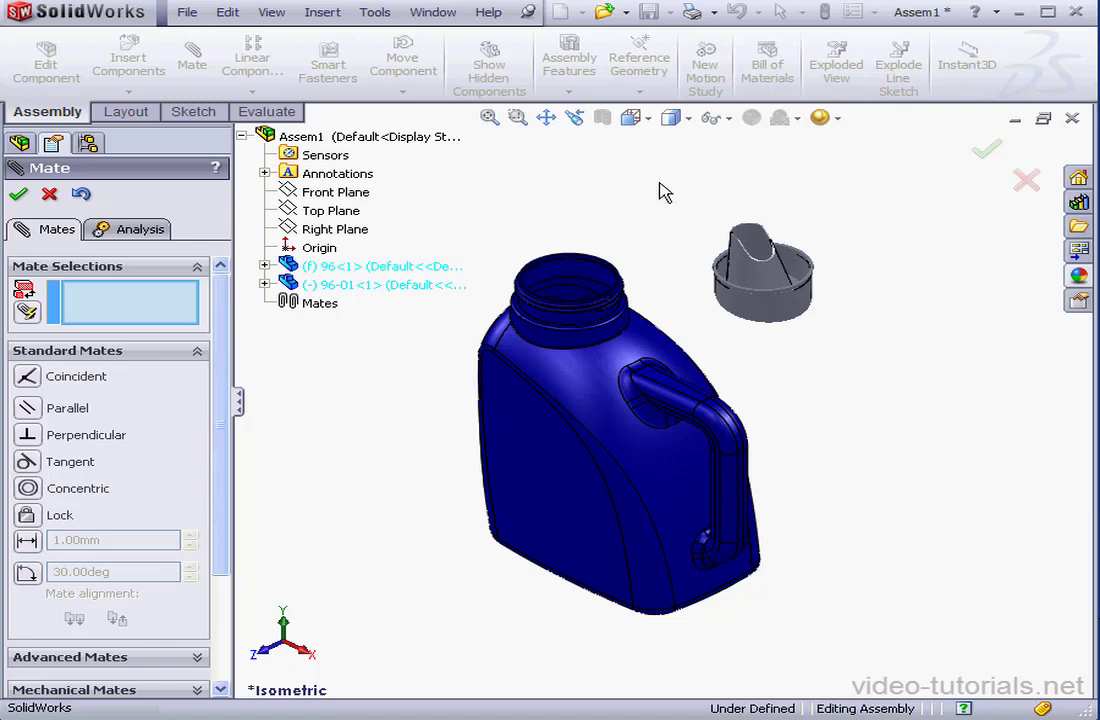
left_click(728, 118)
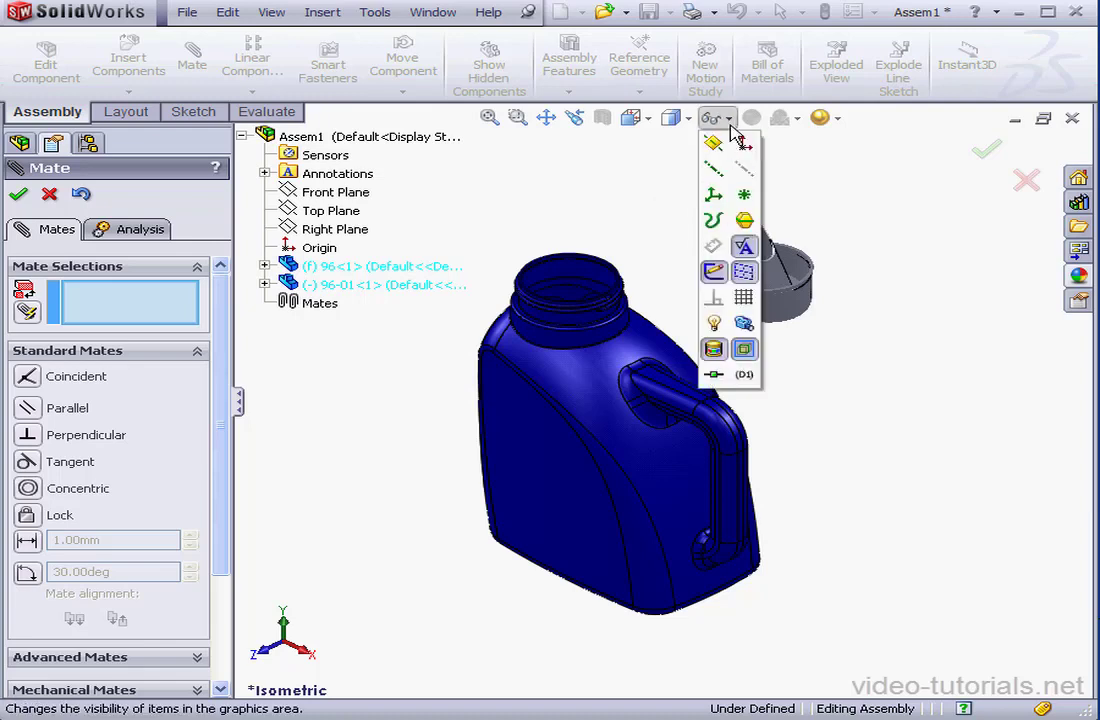
left_click(569, 258)
left_click(763, 288)
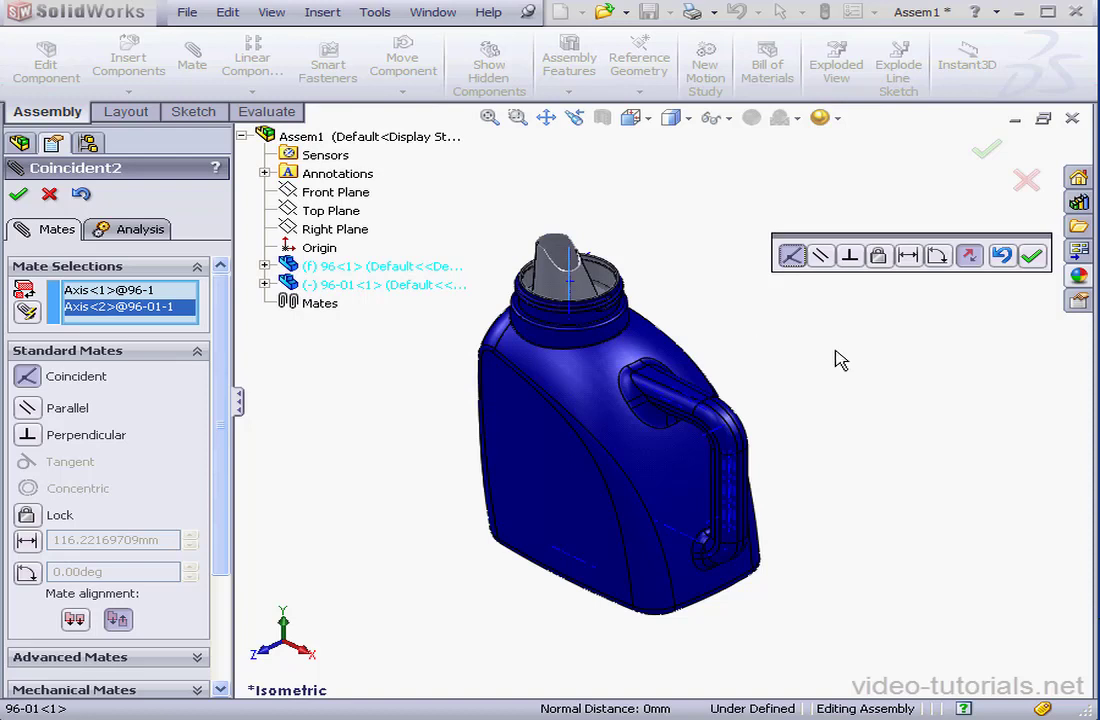
left_click(1031, 256)
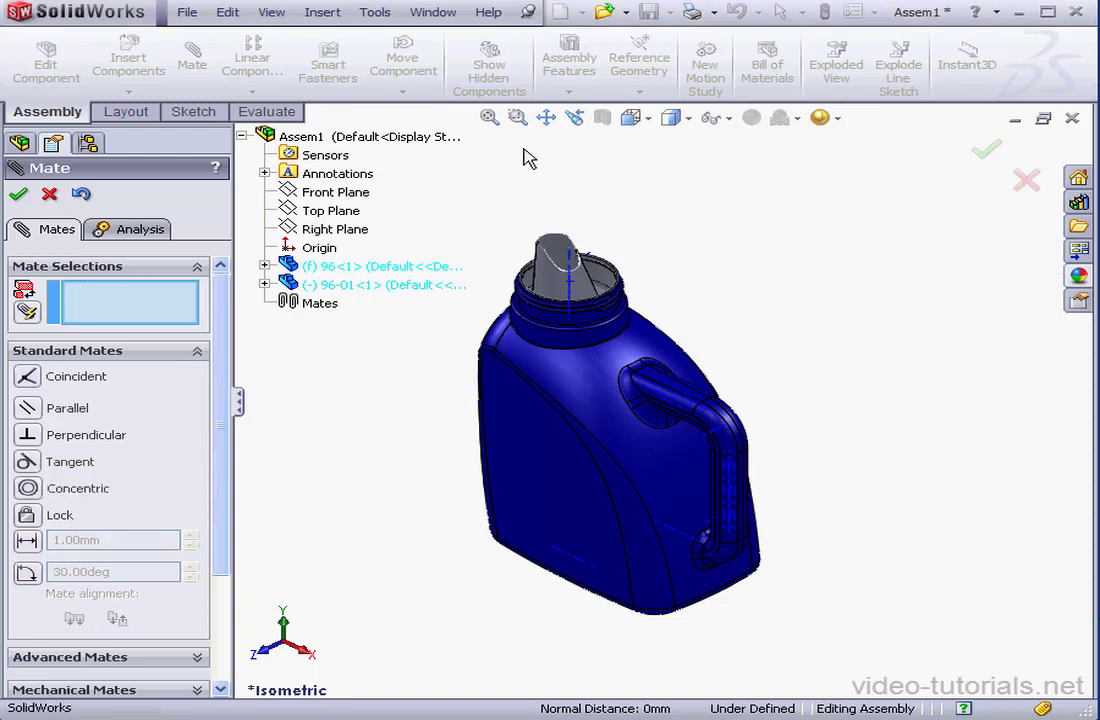
Add a coincident mate between the assembly's Front Plane and the Front Plane of insert 96-01, and finish mating
left_click(345, 193)
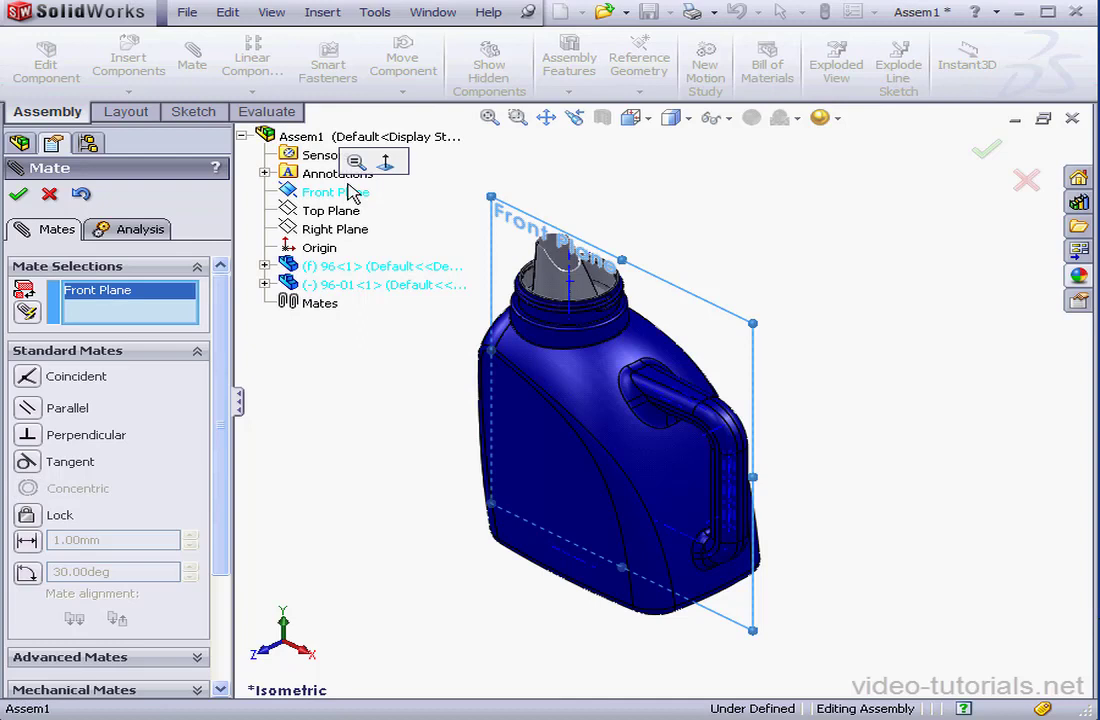
left_click(264, 284)
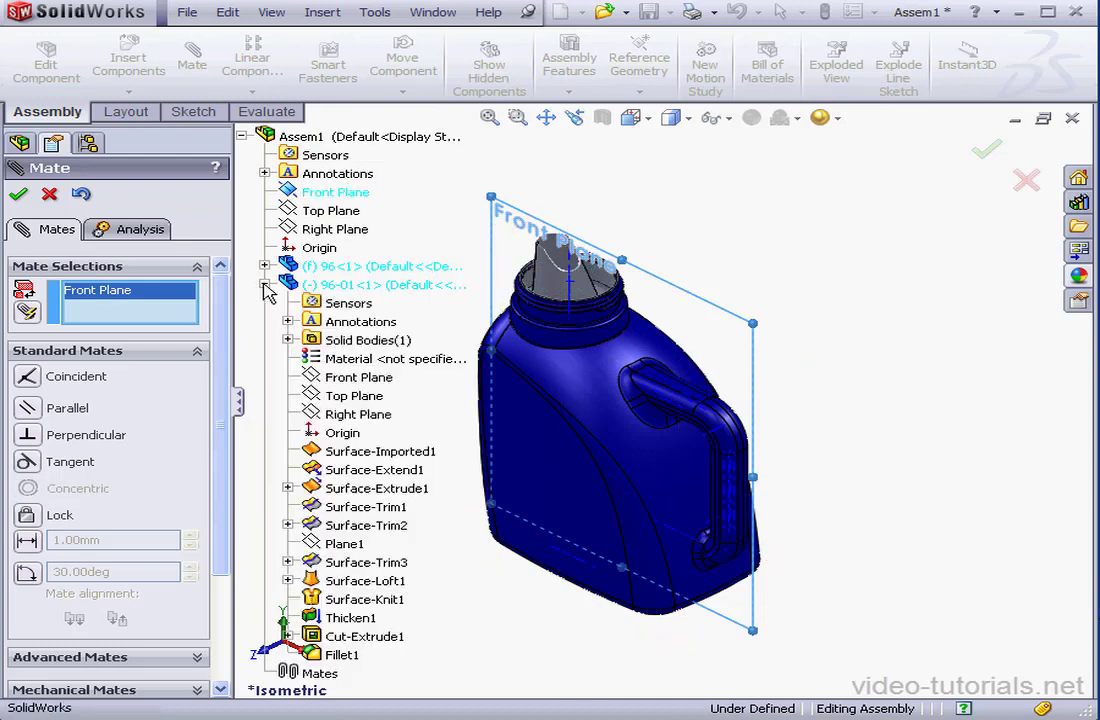
left_click(318, 378)
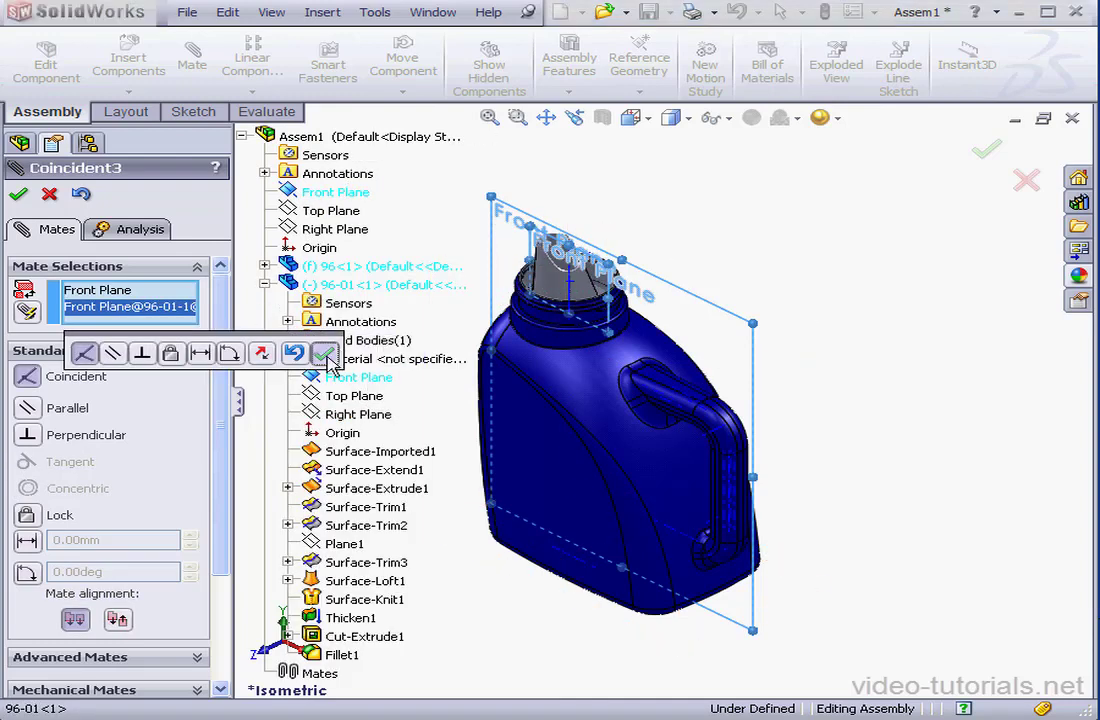
left_click(323, 353)
left_click(18, 193)
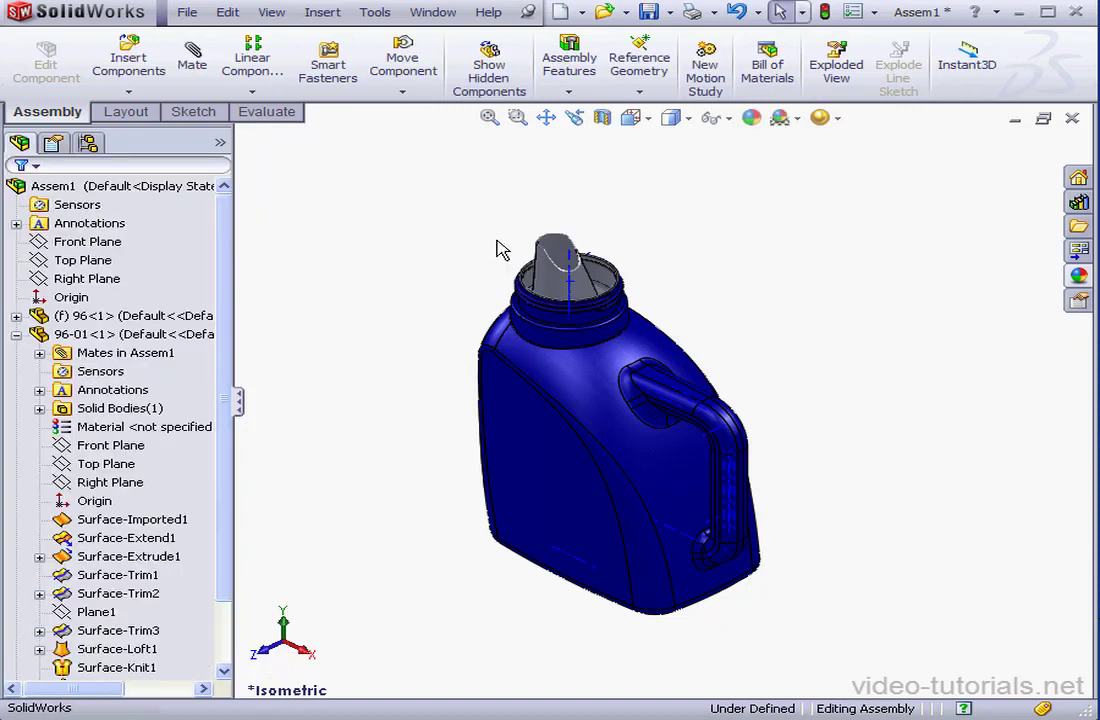
Apply a cyan colour (RGB 0, 255, 255) with 0.40 transparency to the pouring insert, component 96-01, at component level
right_click(560, 287)
left_click(643, 238)
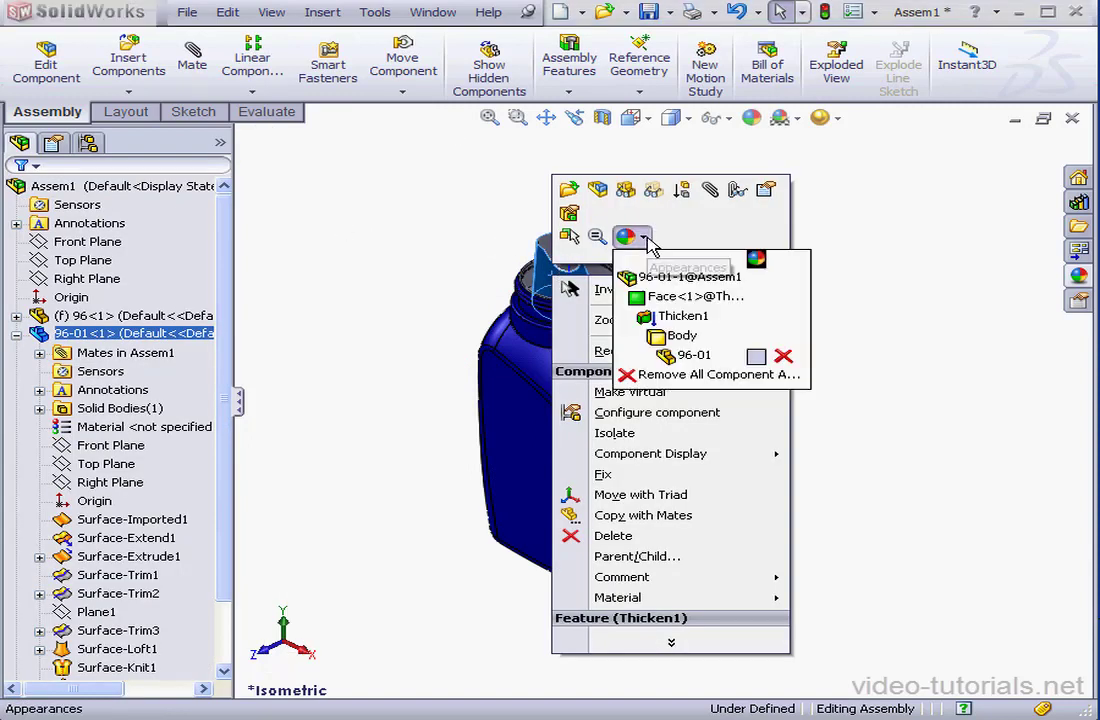
left_click(688, 280)
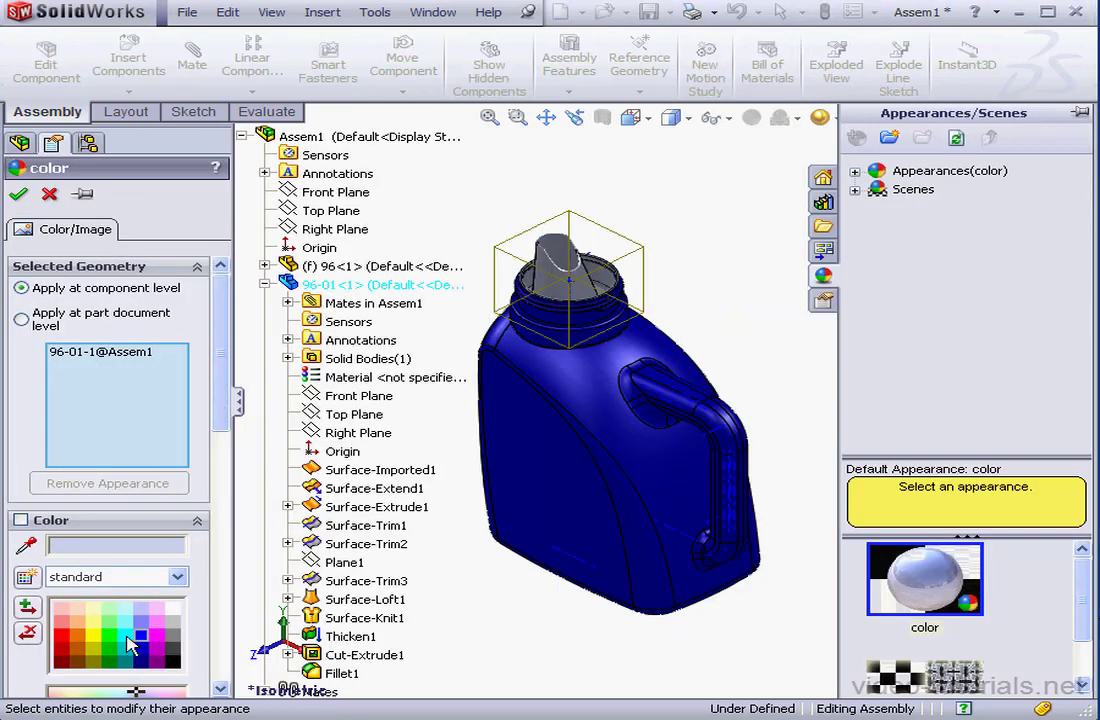
left_click(140, 636)
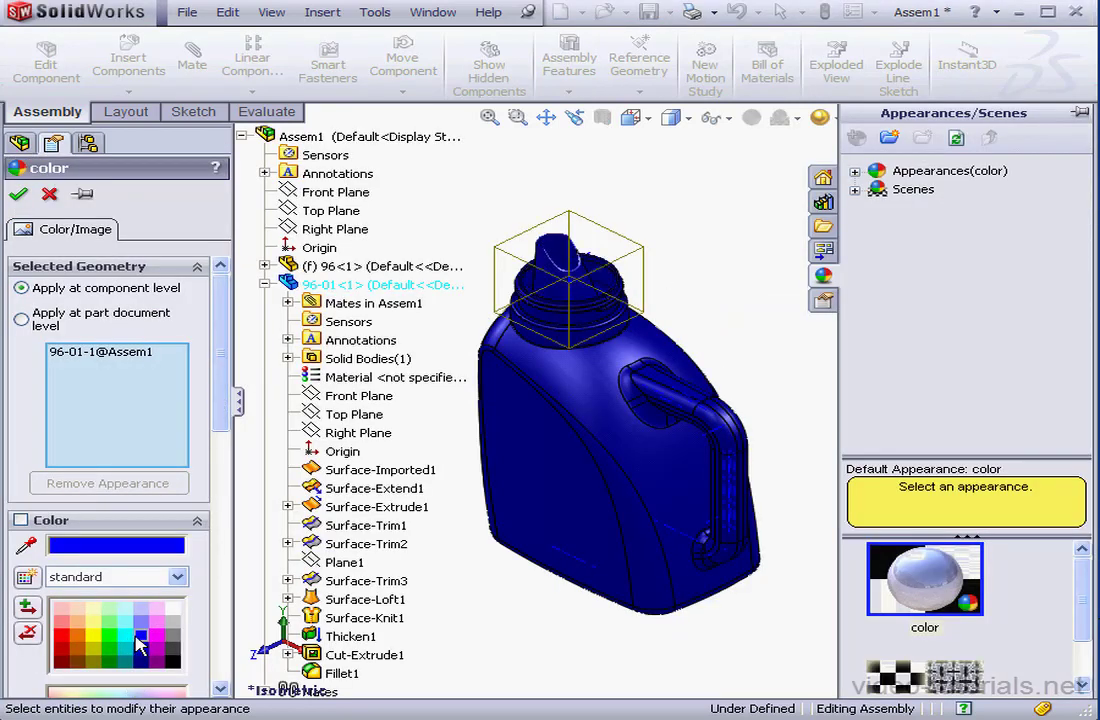
left_click(124, 637)
left_click_drag(226, 420, 226, 560)
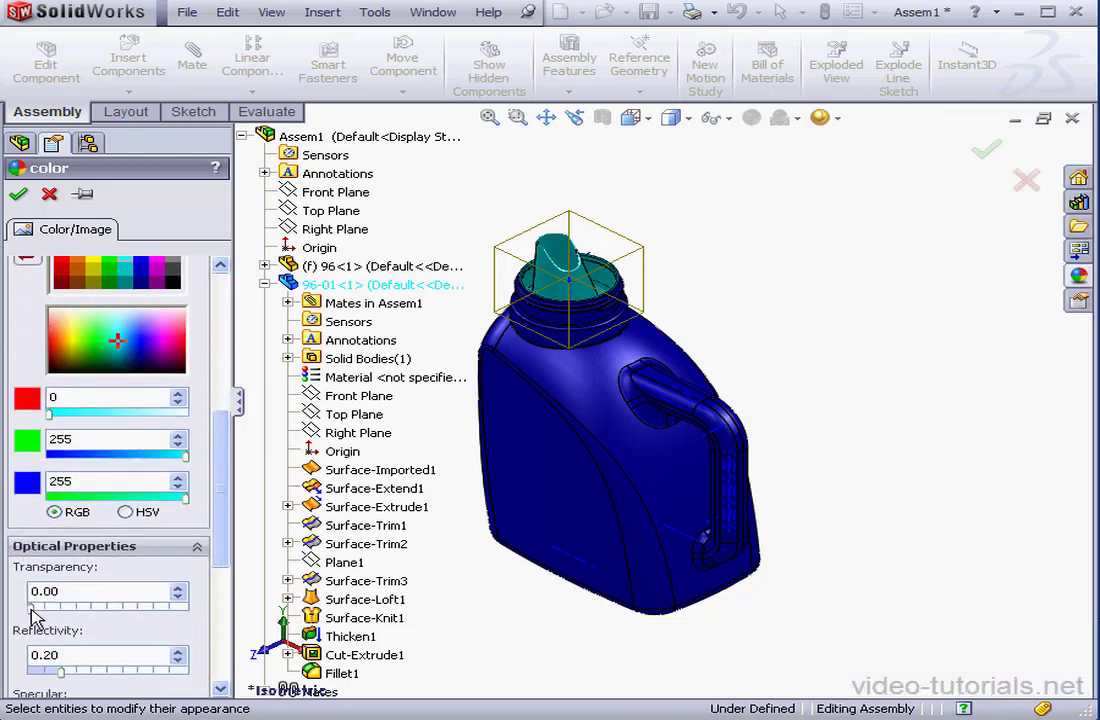
left_click_drag(32, 610, 92, 611)
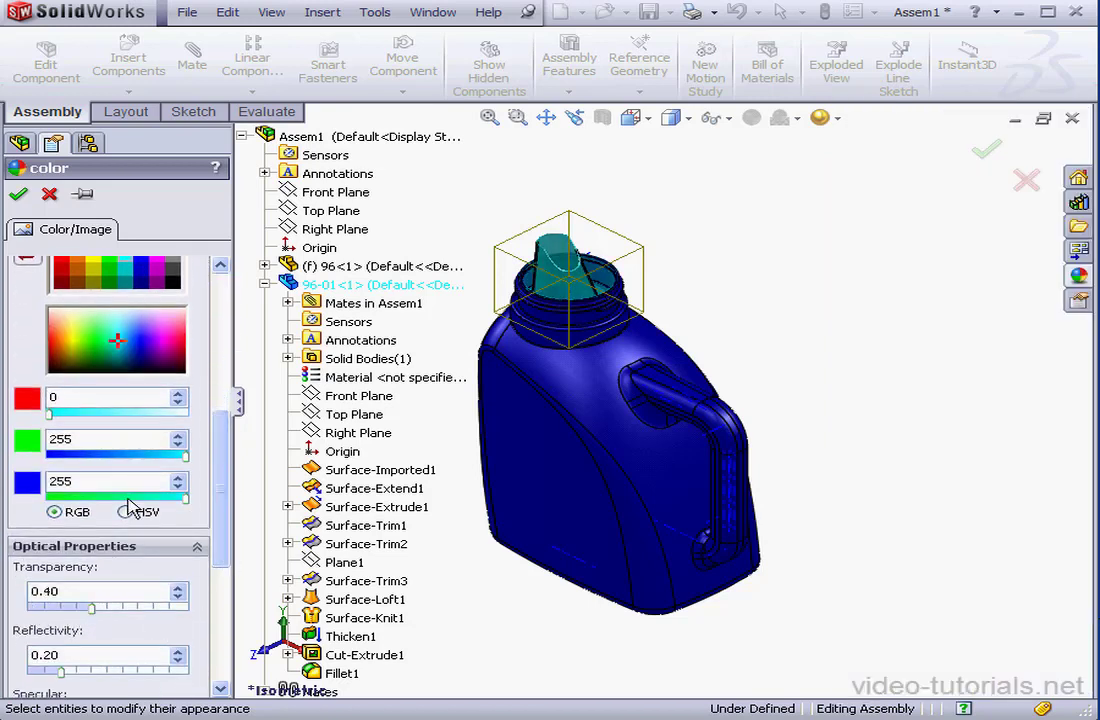
left_click(18, 194)
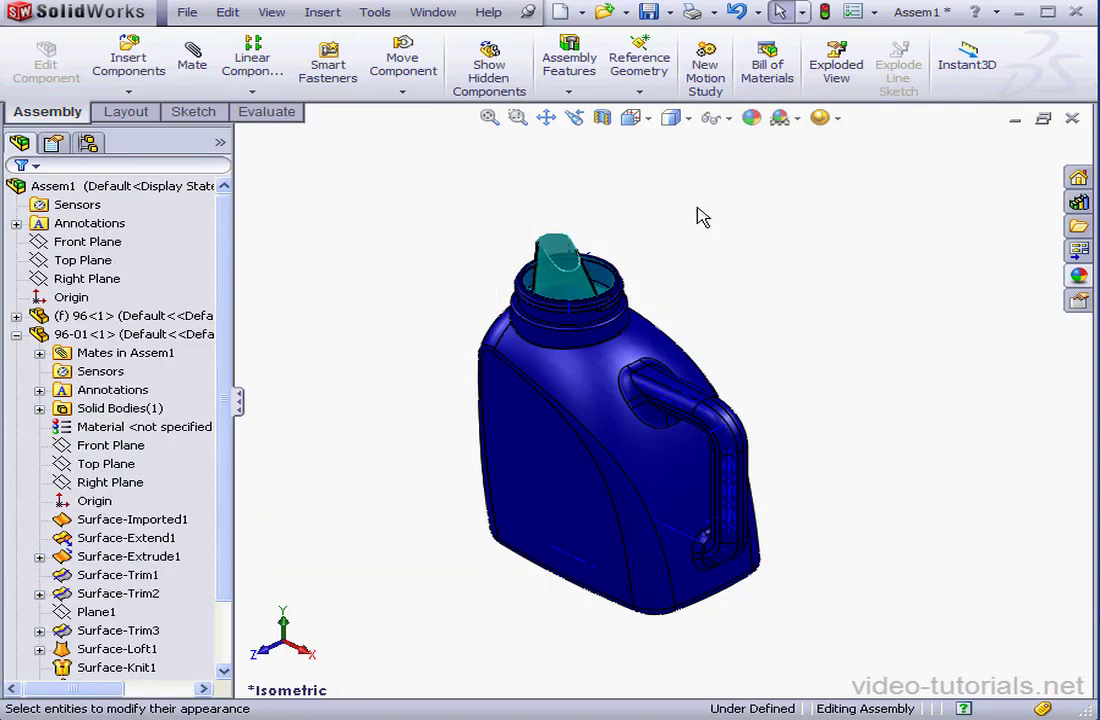
Hide the temporary axes in the assembly view
left_click(729, 118)
left_click(749, 178)
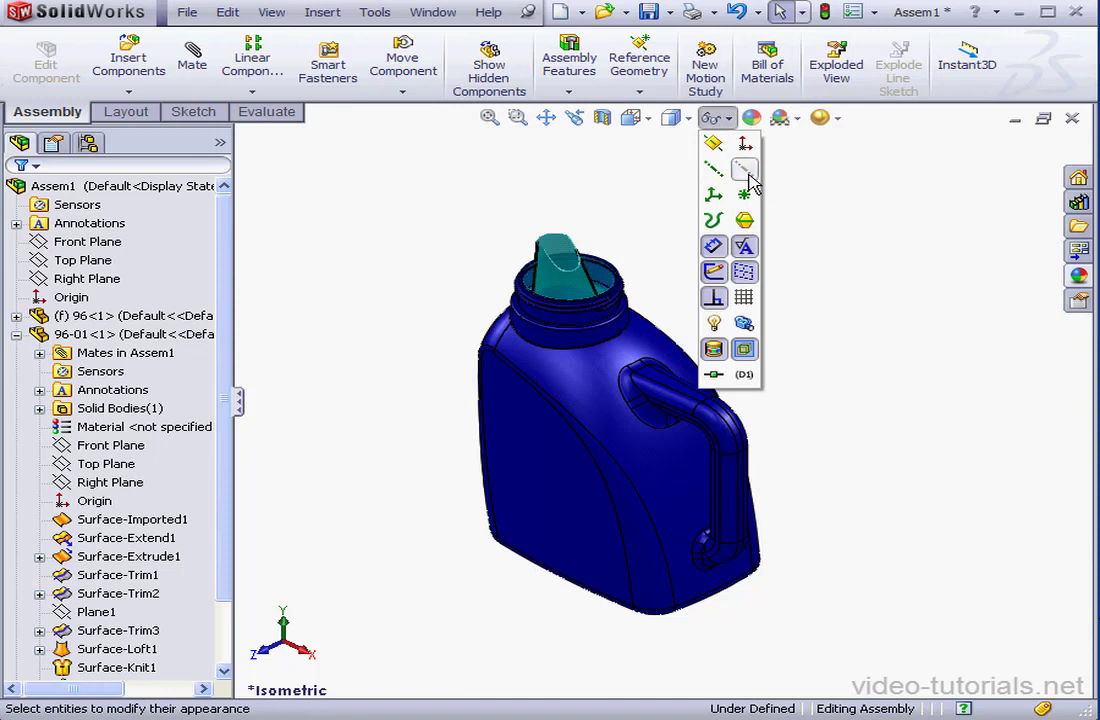
left_click(670, 199)
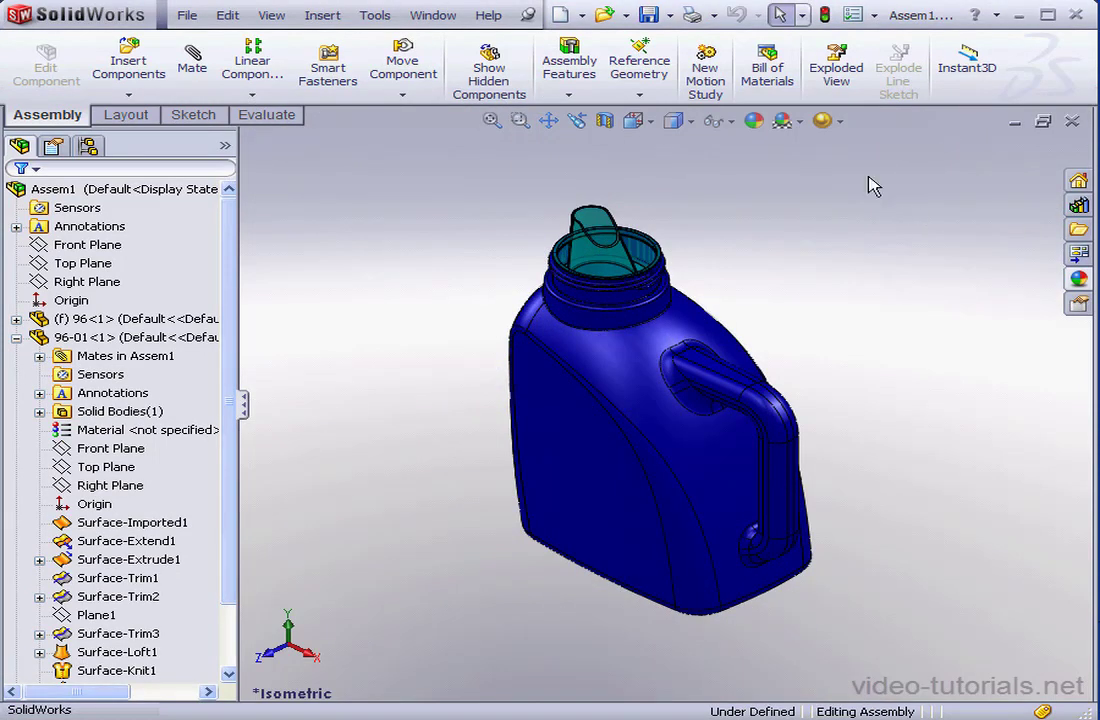
Turn on RealView Graphics and display the bottle assembly shaded without edges, viewing it from its ribbed side
left_click(840, 122)
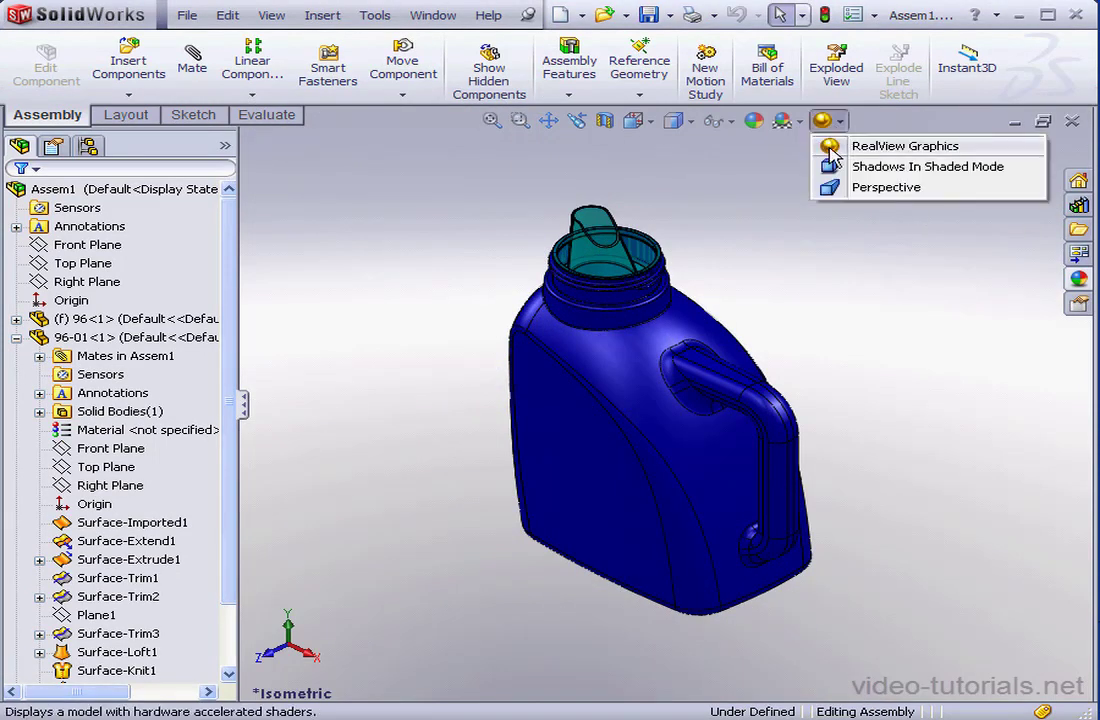
left_click(832, 148)
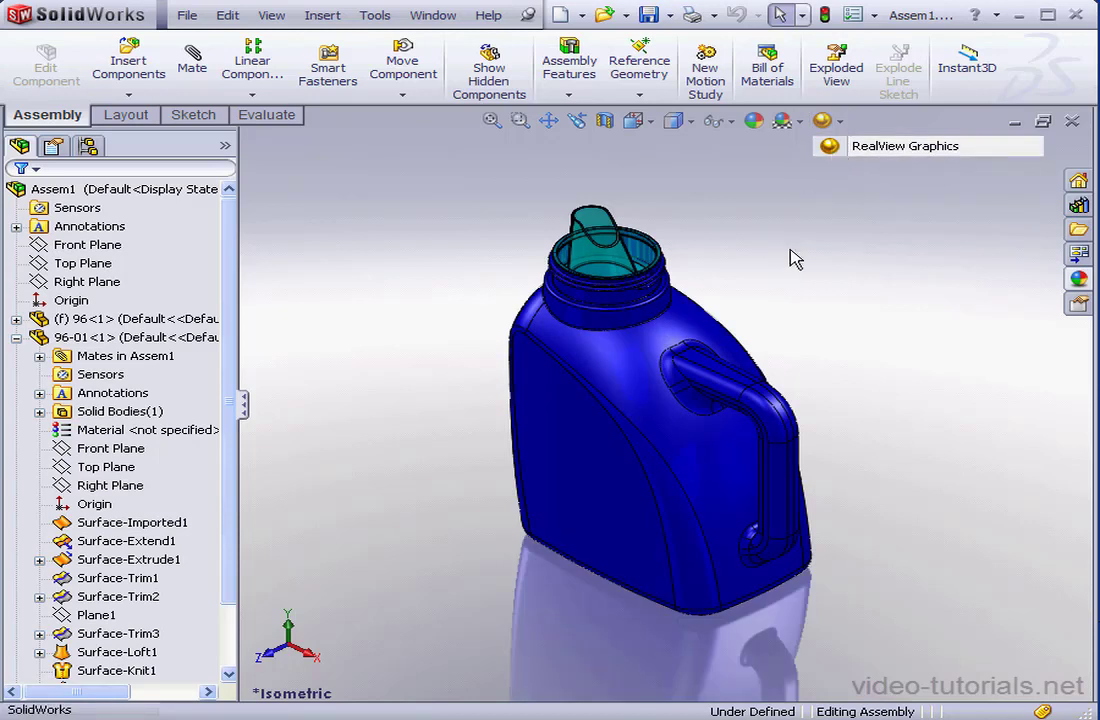
left_click(688, 124)
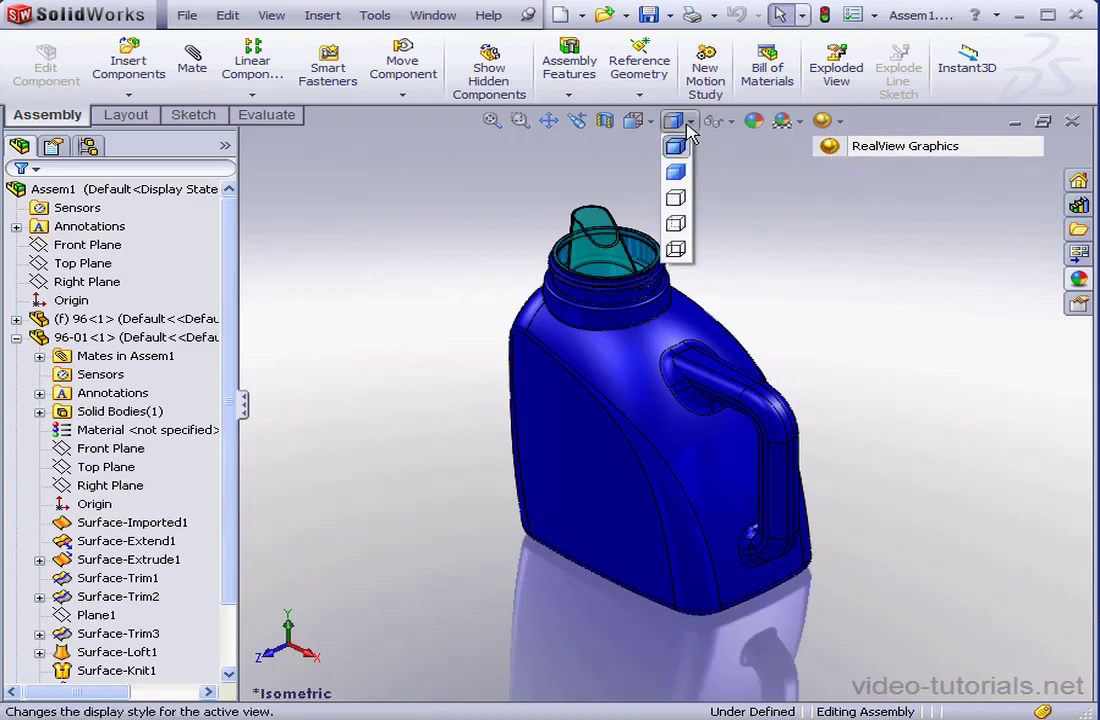
left_click(676, 178)
mouse_move(680, 417)
middle_mouse_down()
mouse_move(678, 363)
mouse_move(793, 381)
mouse_move(776, 327)
mouse_move(859, 370)
mouse_move(822, 385)
middle_mouse_up()
scroll(776, 385, "down", 4)
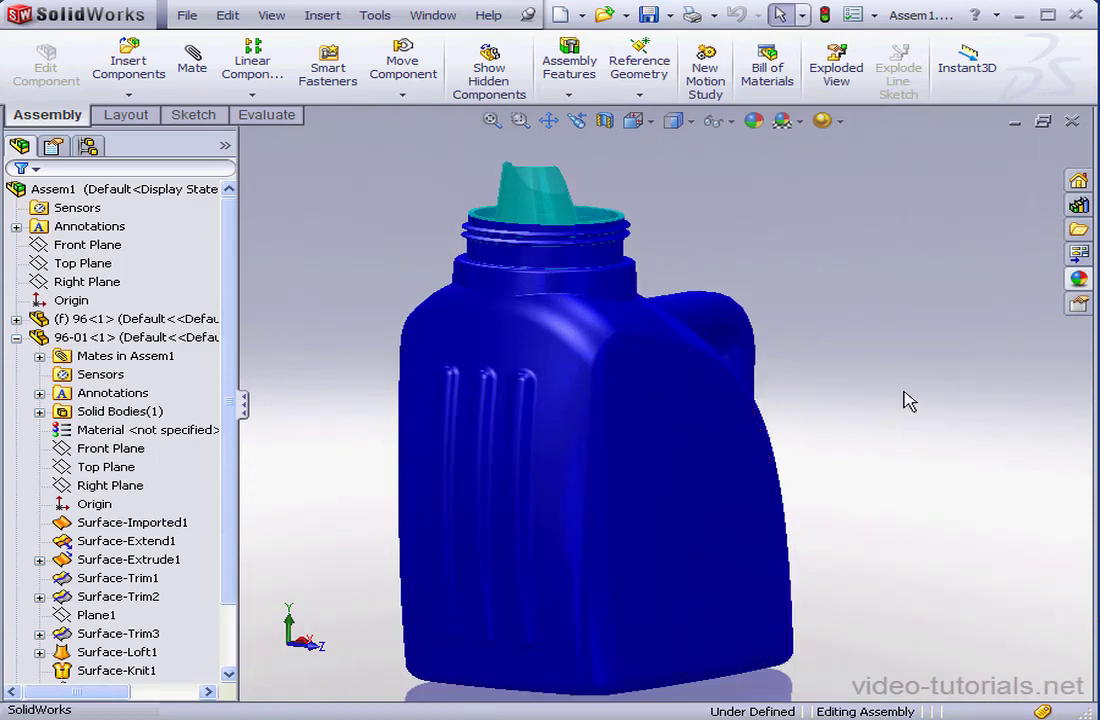